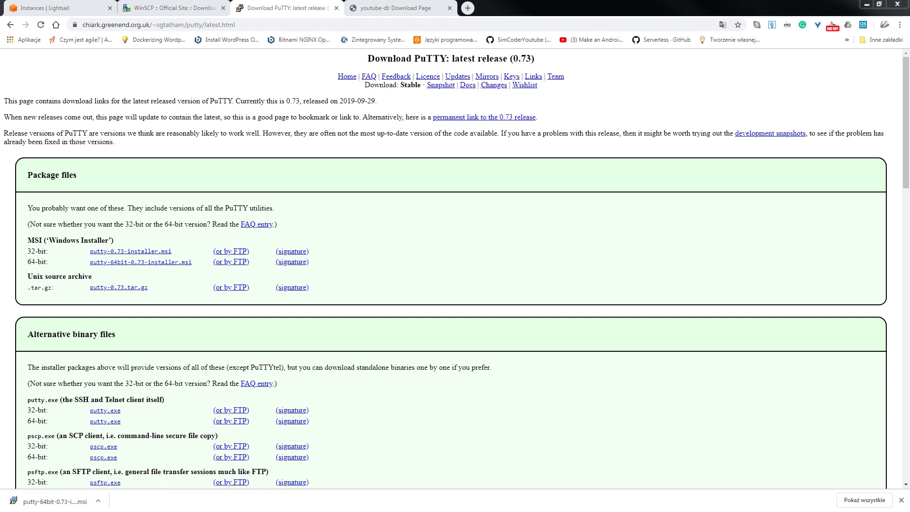
Step: Bring up the PuTTY configuration window, then open the Nginx-1 instance's connection details in Amazon Lightsail
left_click_drag(0, 134, 388, 93)
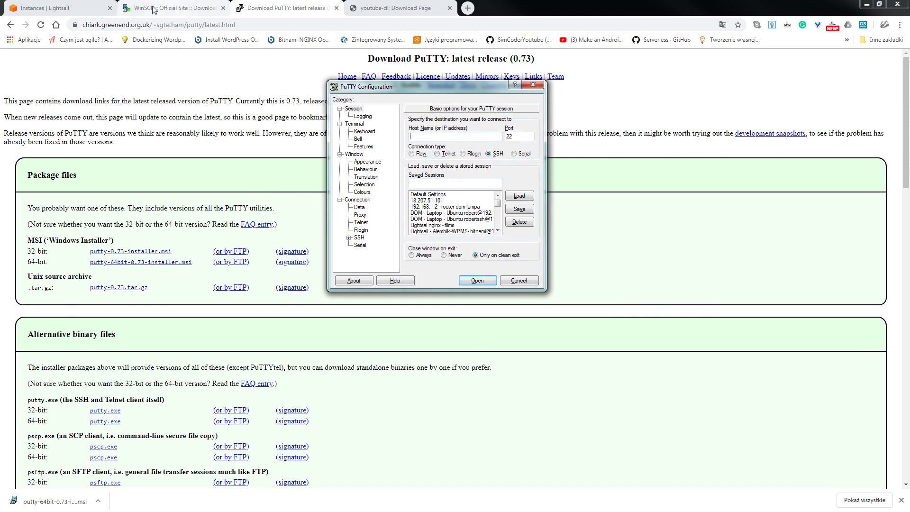
left_click(76, 11)
left_click(346, 260)
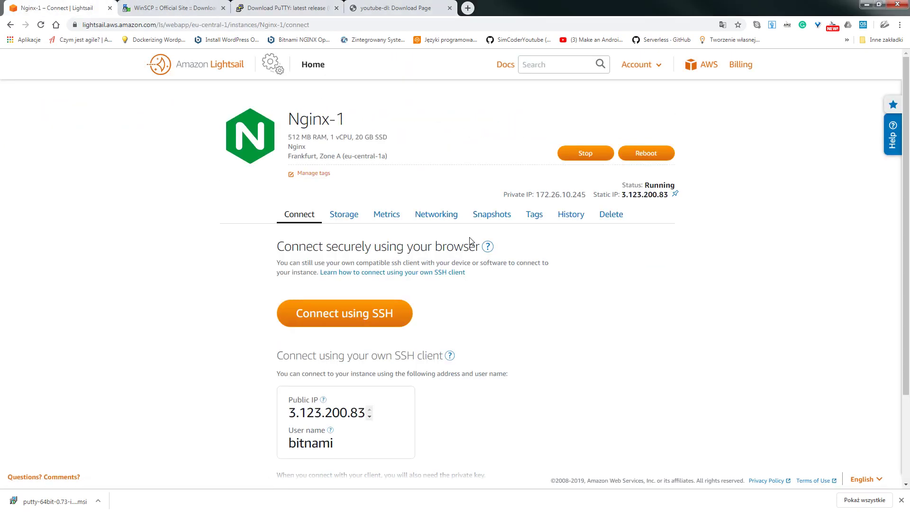
scroll(545, 277, "down", 3)
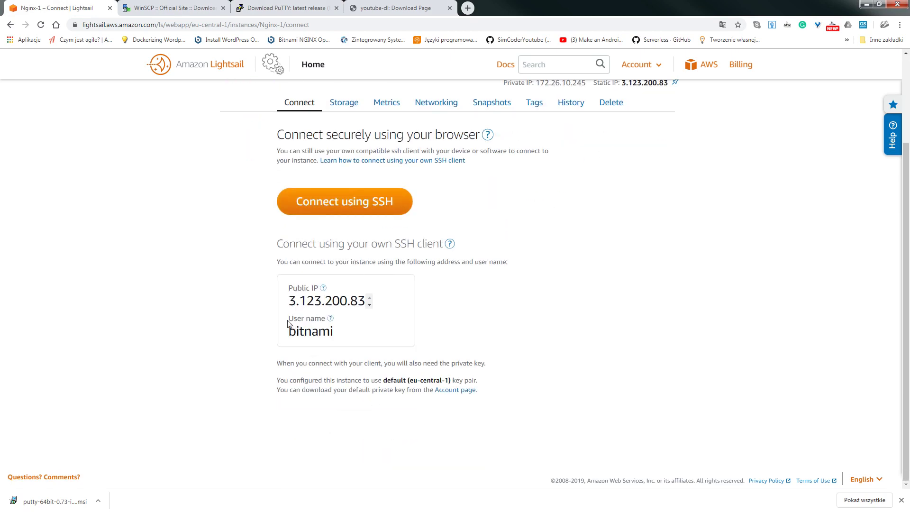
scroll(225, 303, "up", 1)
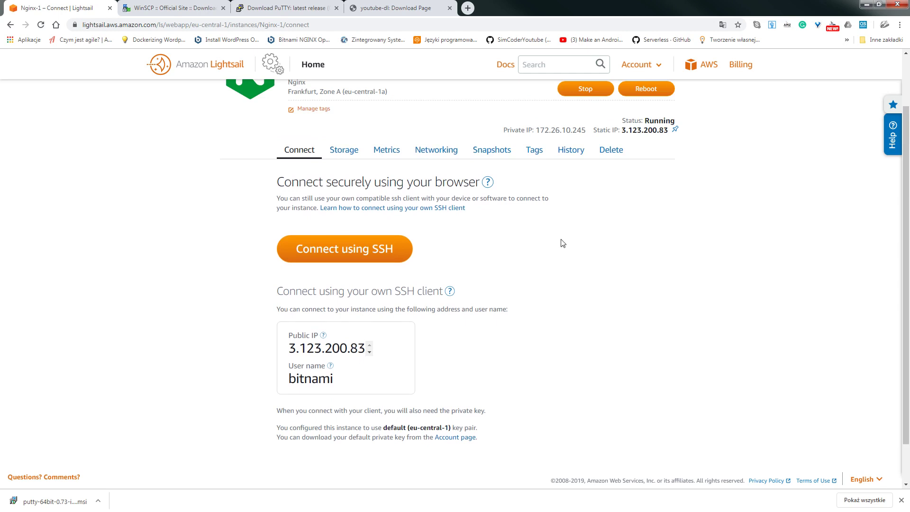
Step: Open the SSH key management of the Lightsail account and download the default Frankfurt (eu-central-1) key
left_click(647, 70)
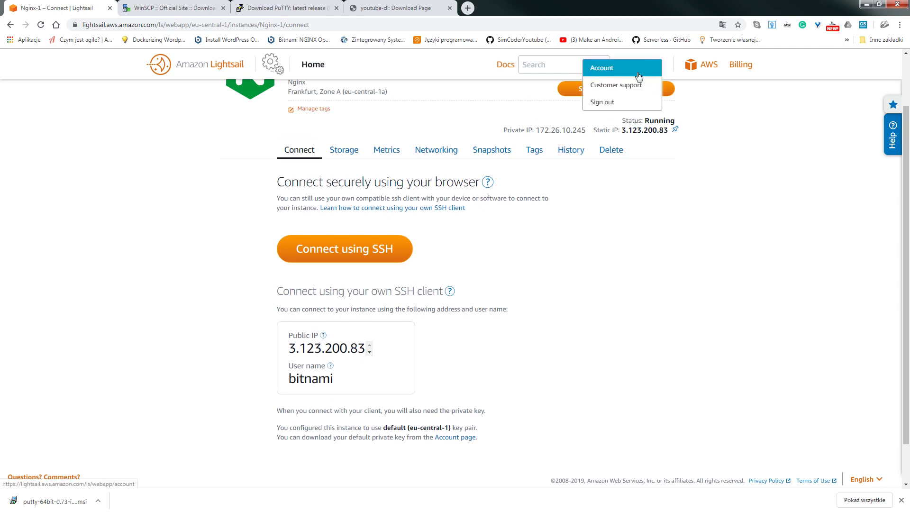
left_click(607, 69)
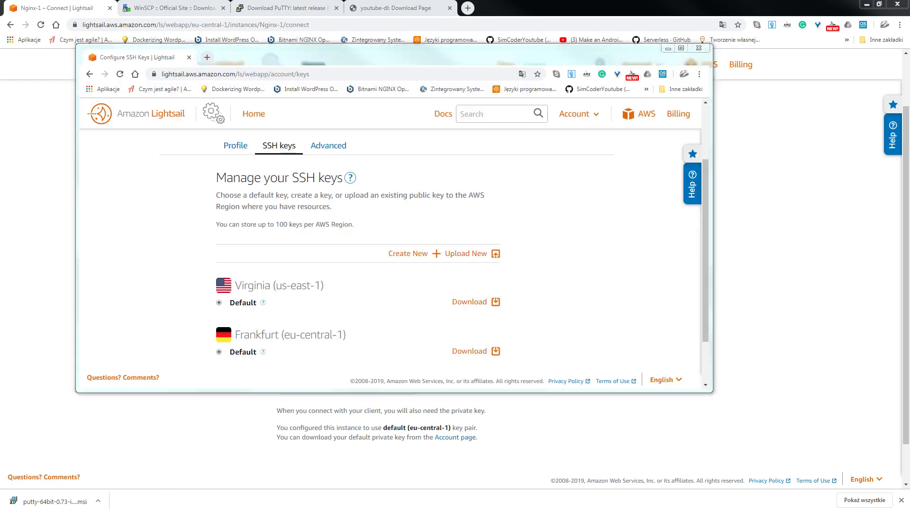
left_click(495, 351)
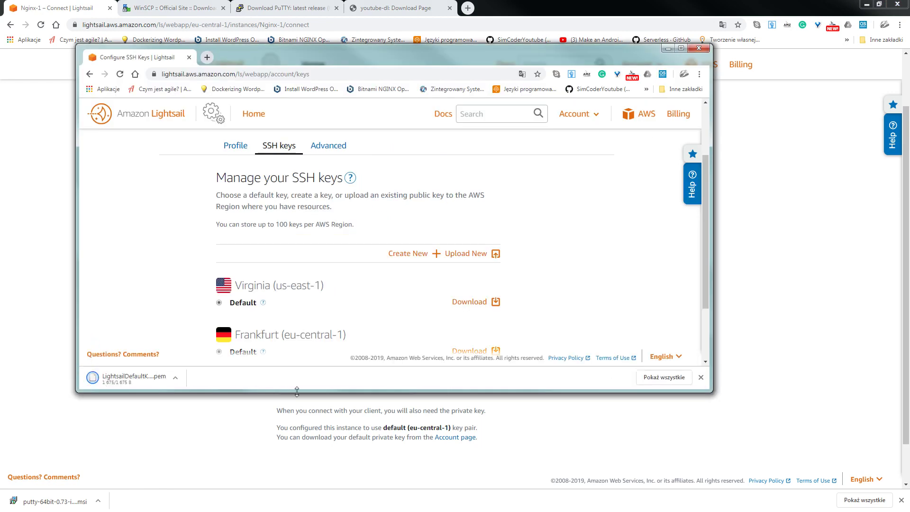
Step: Show the downloaded key file in its folder and place a copy in the B folder on drive D
left_click(176, 377)
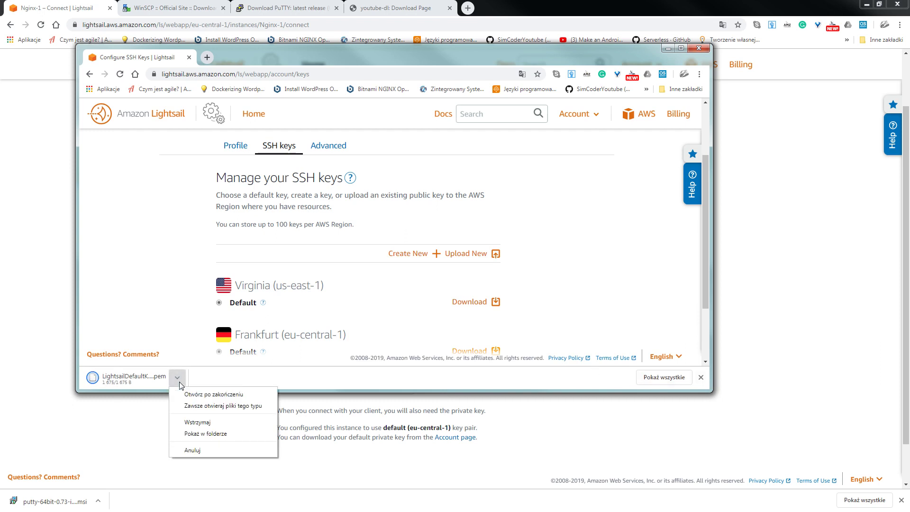
left_click(205, 434)
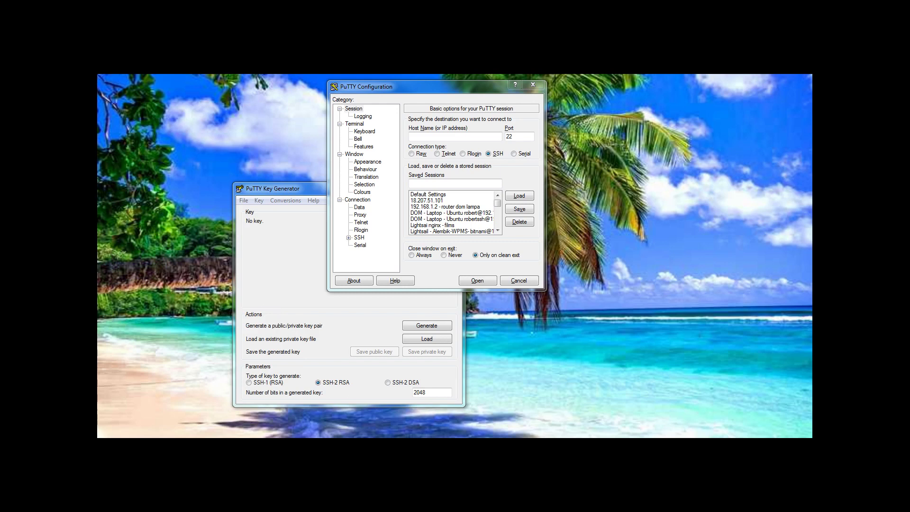
left_click_drag(493, 64, 308, 38)
right_click(350, 130)
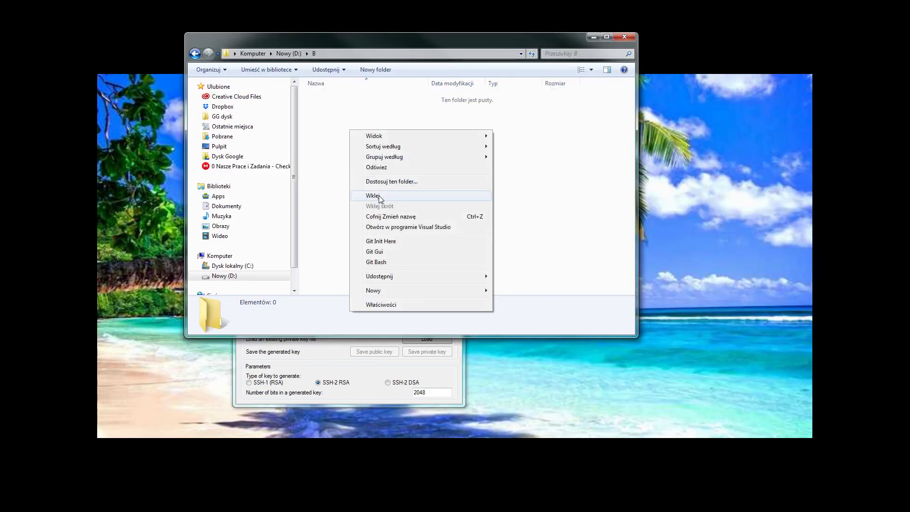
left_click(379, 195)
Step: Switch to PuTTY Key Generator and load LightsailDefaultKey-eu-central-1.pem from D:\B, showing all file types
key("alt+Tab")
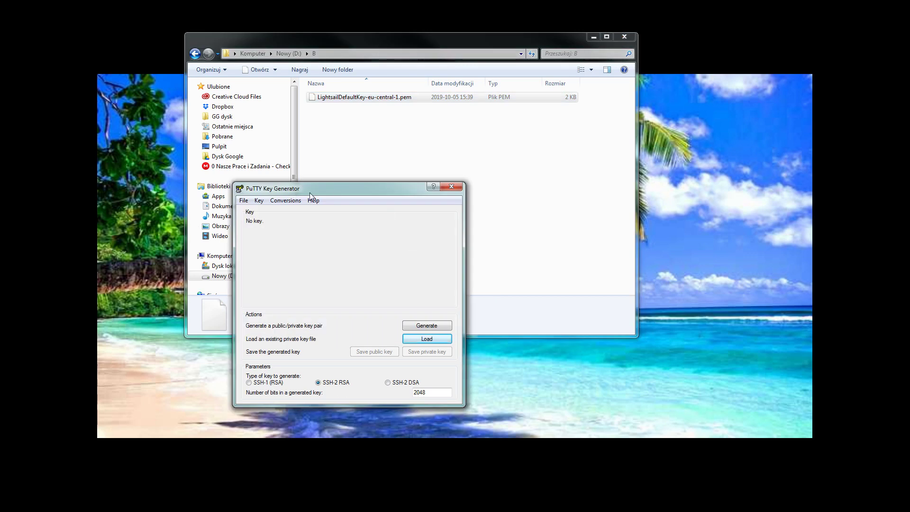
left_click(427, 338)
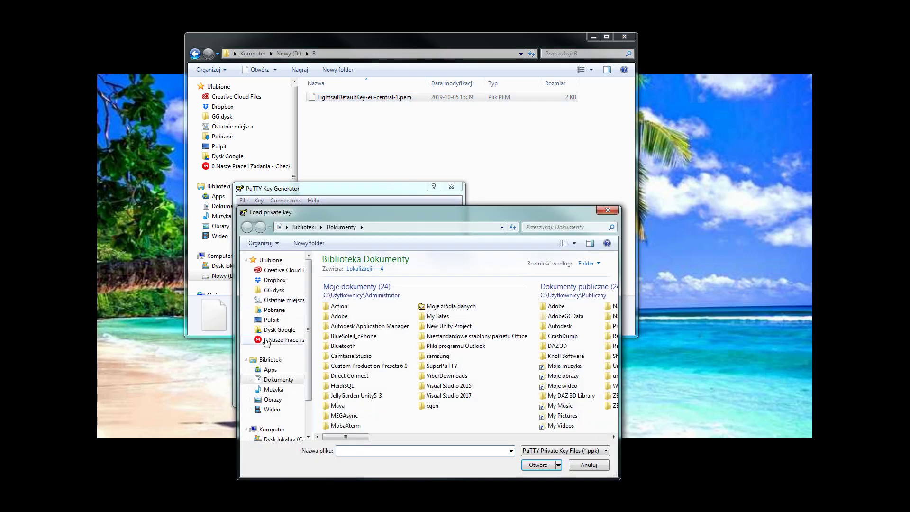
scroll(283, 424, "down", 2)
left_click(277, 405)
double_click(342, 308)
left_click(551, 451)
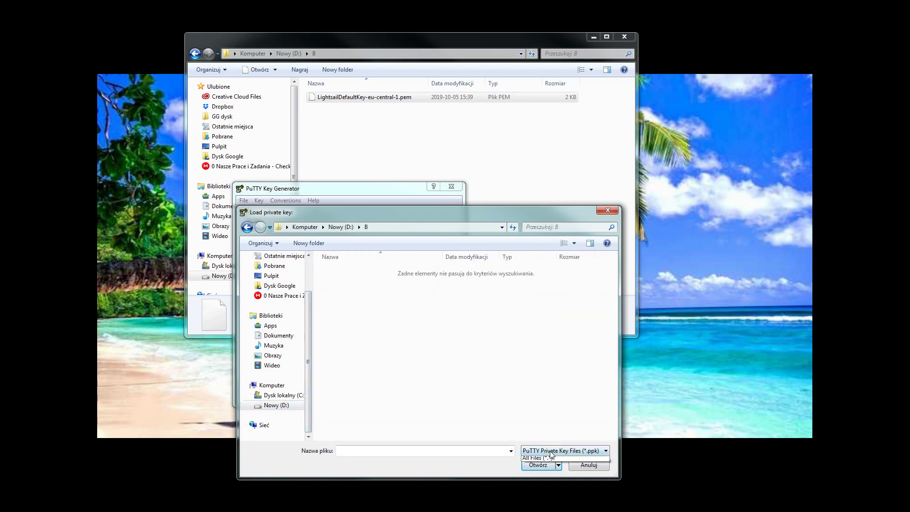
left_click(547, 465)
double_click(382, 270)
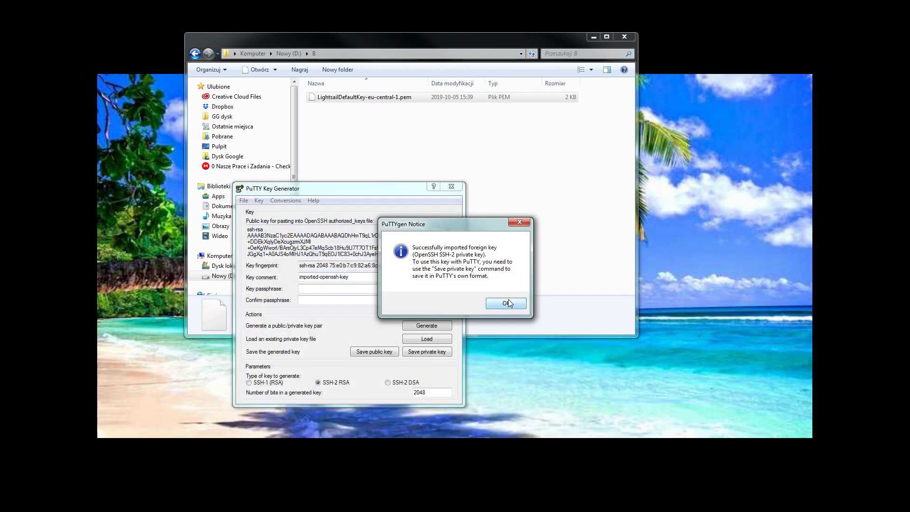
left_click(506, 303)
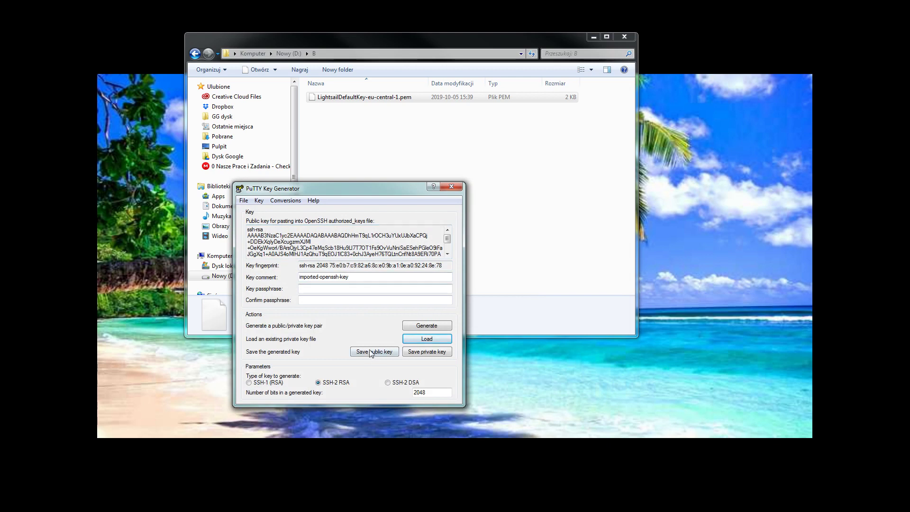
Step: Save the public key as nginx-publik in the B folder
left_click(388, 354)
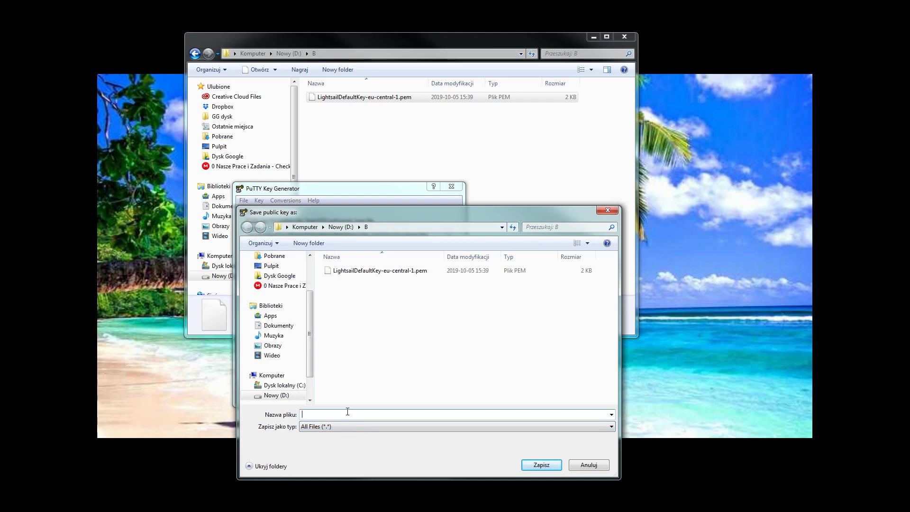
type("nginx-publik")
left_click(534, 464)
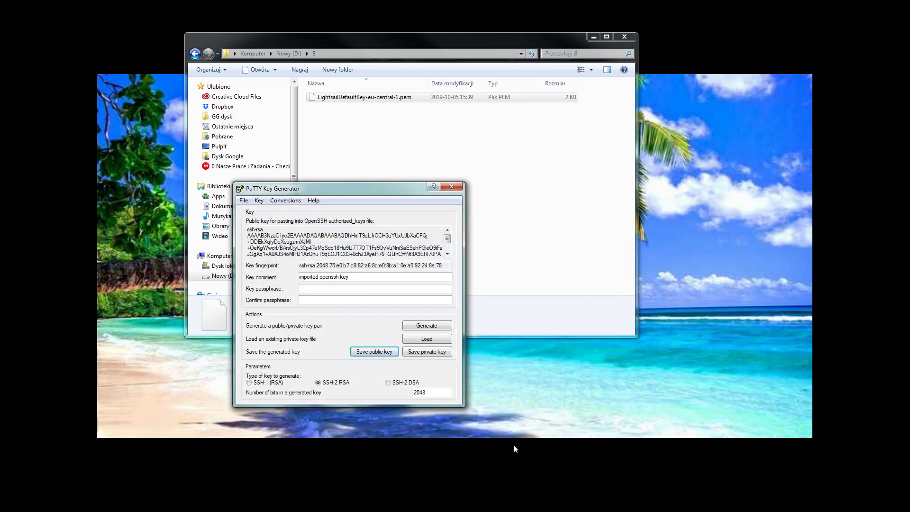
Step: Save the private key without a passphrase as LightsailDefaultKey-eu-central-nginx in PuTTY's ppk format in the B folder
left_click(427, 351)
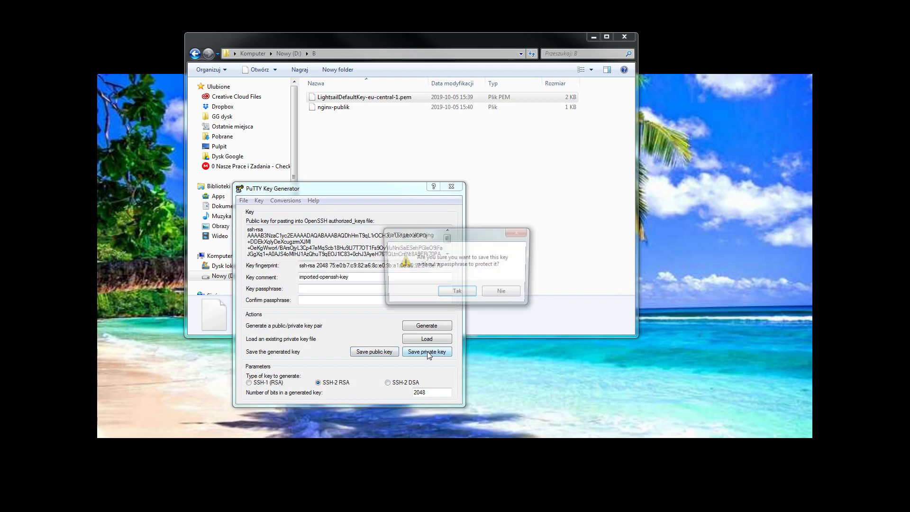
left_click(458, 293)
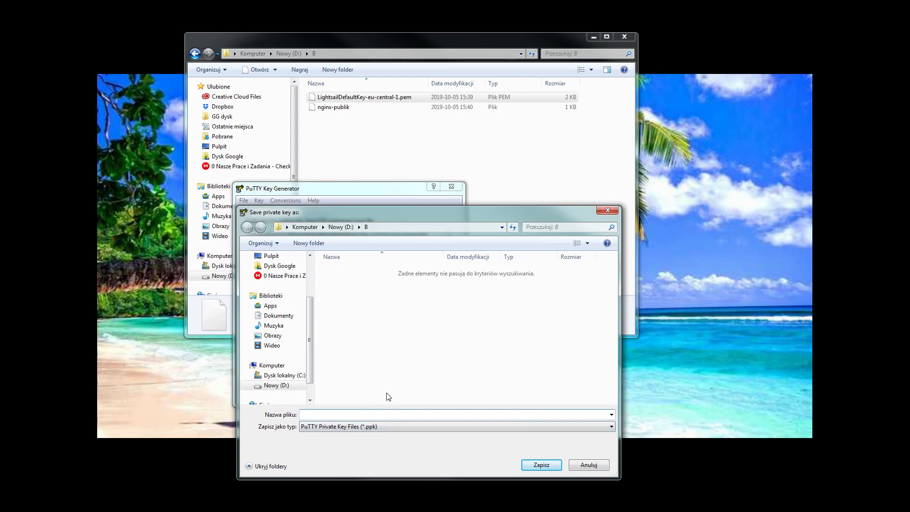
type("lig")
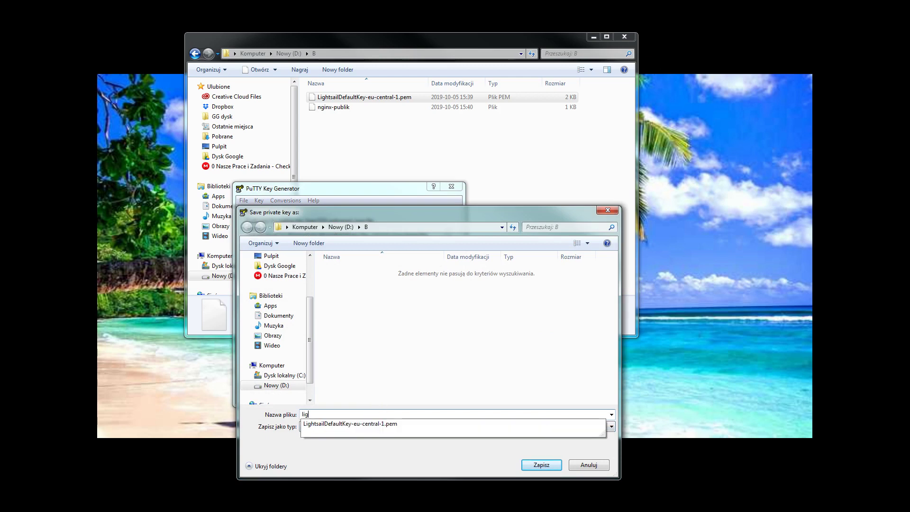
left_click(377, 423)
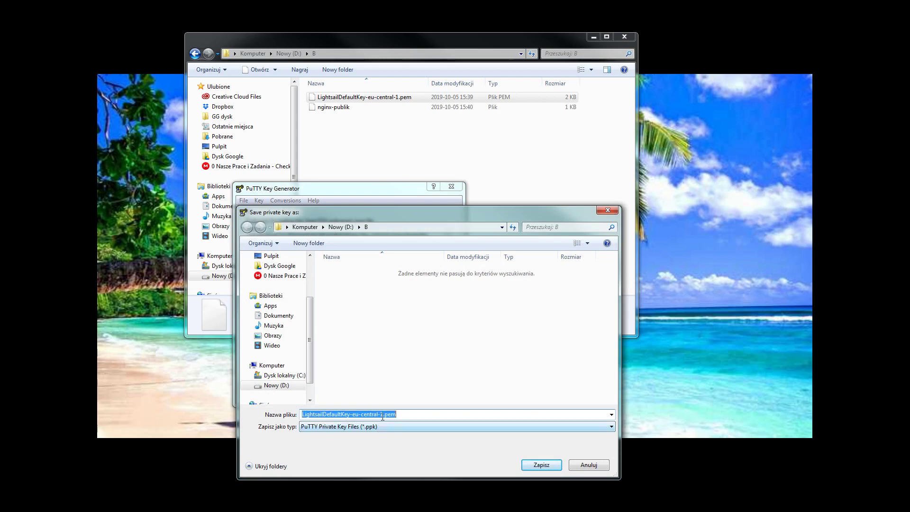
left_click_drag(397, 414, 388, 414)
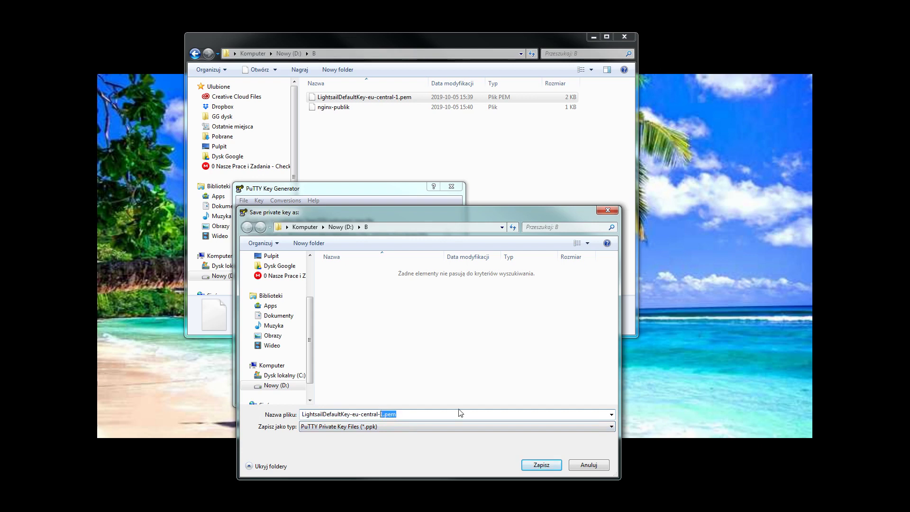
key("BackSpace")
type("nginx")
left_click(540, 464)
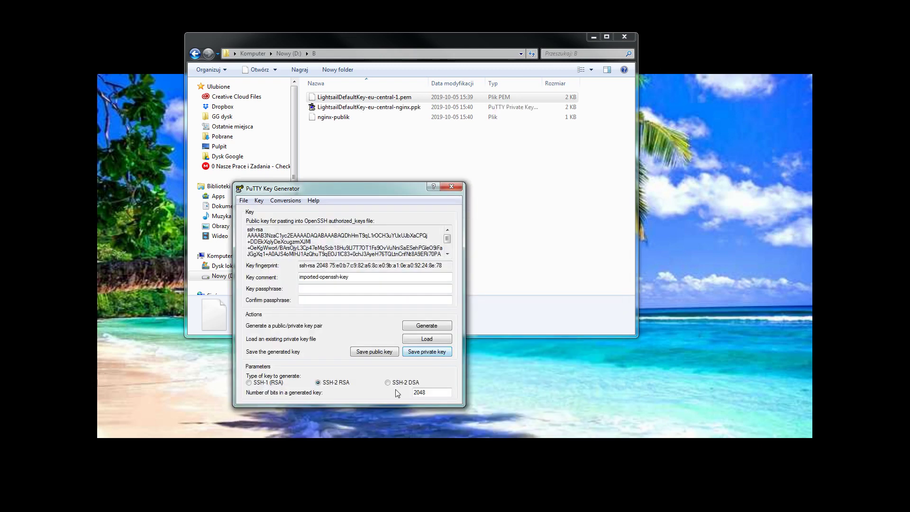
Step: Select the new LightsailDefaultKey-eu-central-nginx.ppk file in the B folder and close PuTTY Key Generator
left_click(410, 108)
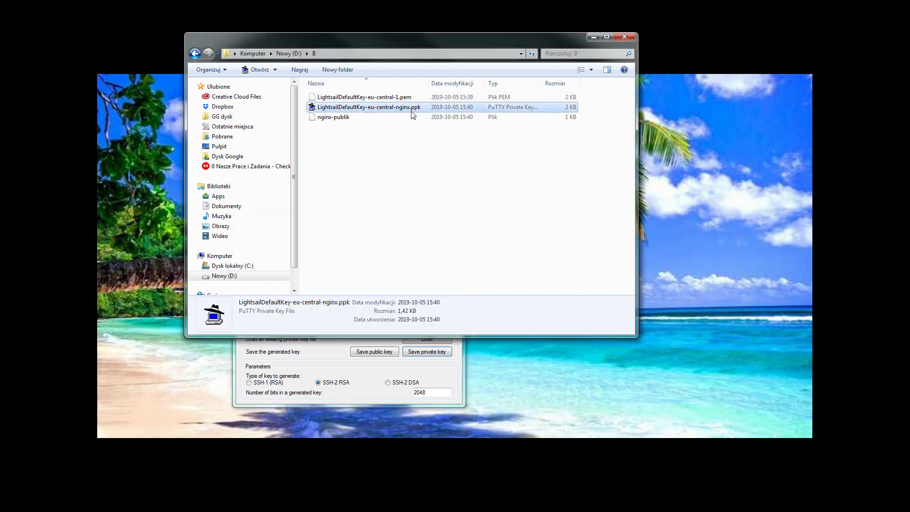
left_click(323, 362)
left_click(458, 179)
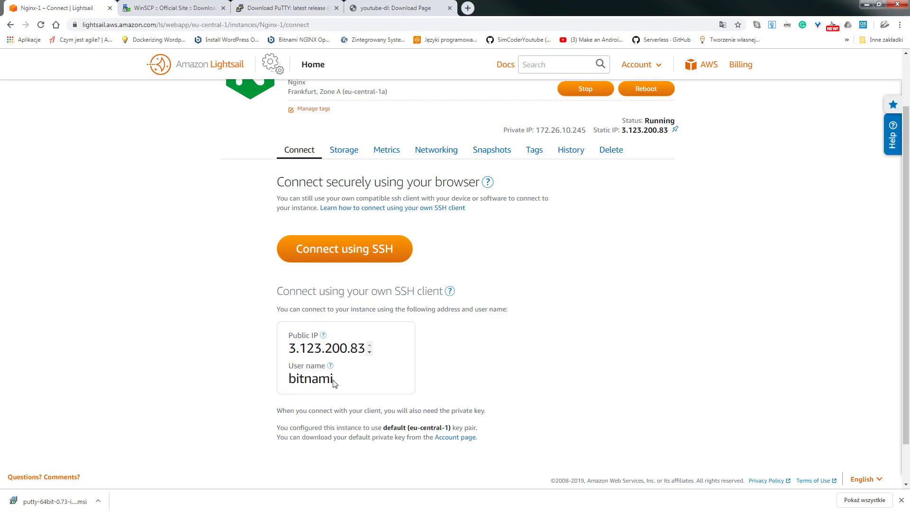
Step: Copy the instance's public IP and user name from the Lightsail page into an empty Notepad document
left_click_drag(334, 383, 285, 352)
right_click(316, 346)
left_click(323, 351)
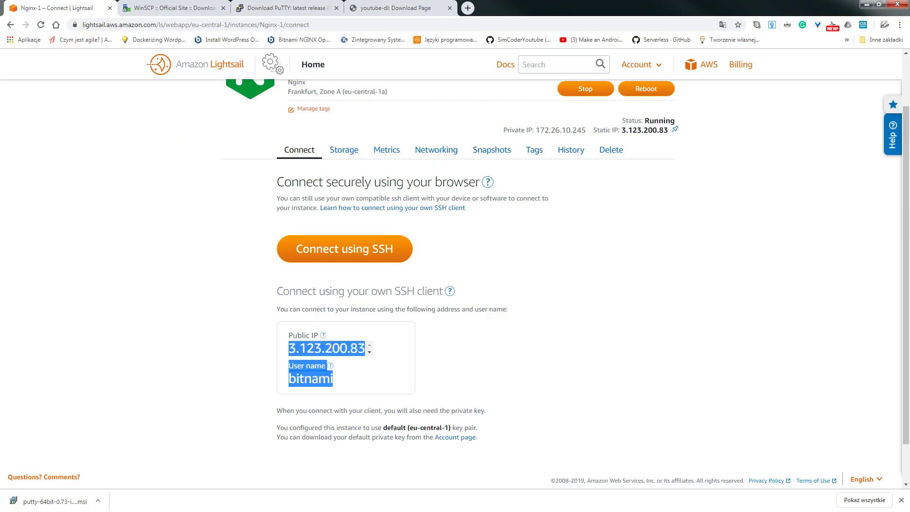
key("alt+Tab")
right_click(709, 144)
left_click(715, 183)
left_click_drag(636, 94, 3, 228)
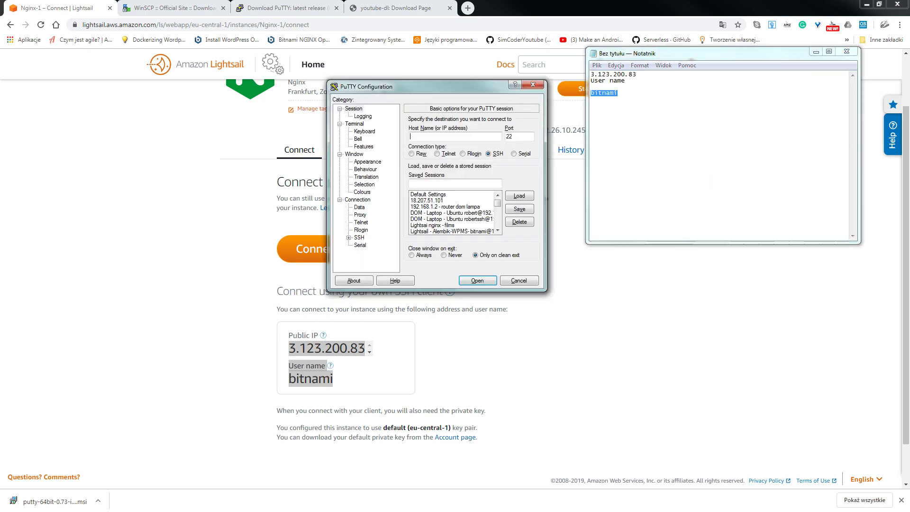
key("ctrl+v")
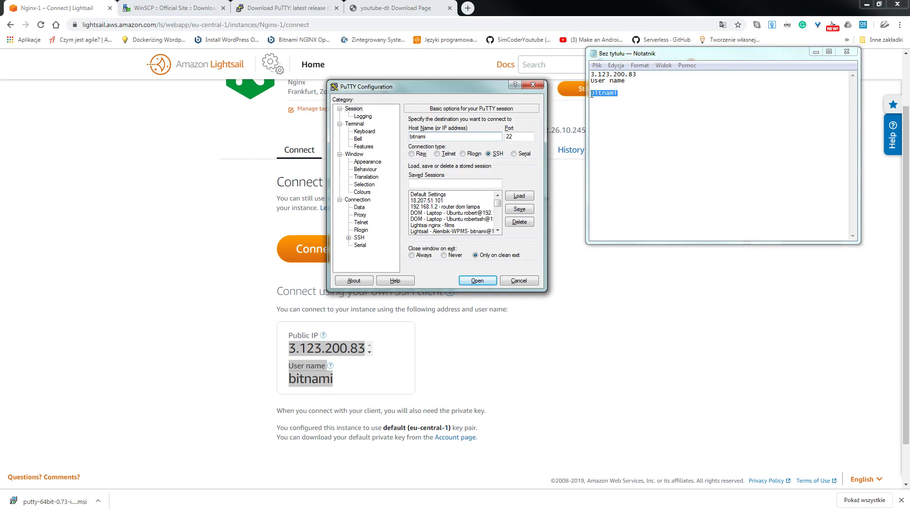
left_click(636, 79)
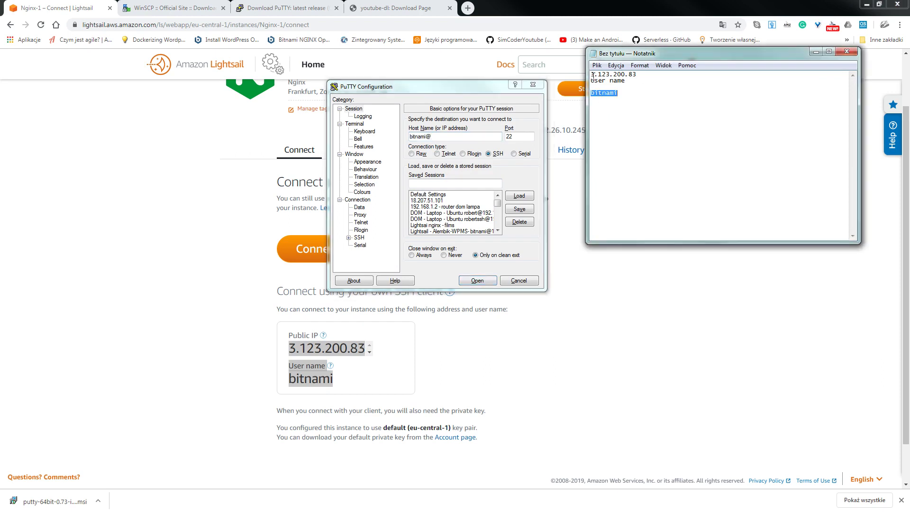
left_click_drag(636, 75, 591, 74)
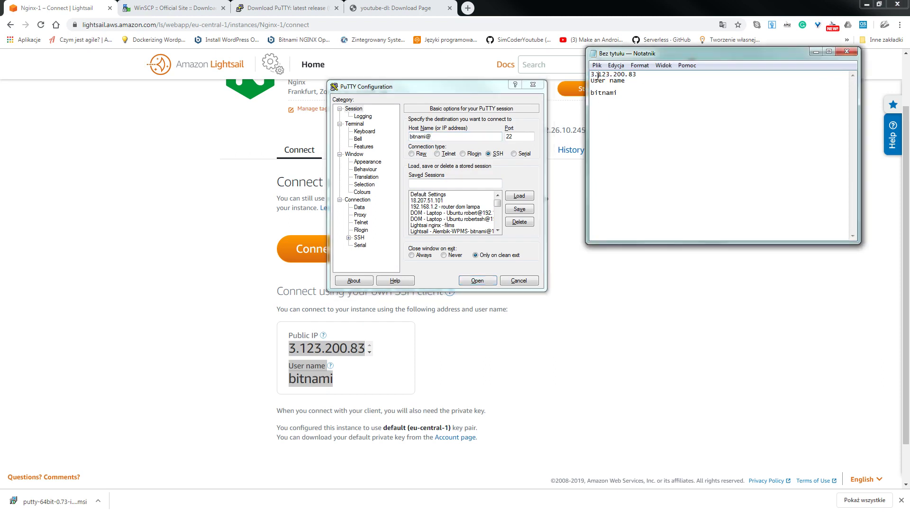
left_click(454, 137)
key("ctrl+v")
left_click_drag(462, 137, 399, 140)
key("ctrl+c")
left_click(439, 184)
key("ctrl+v")
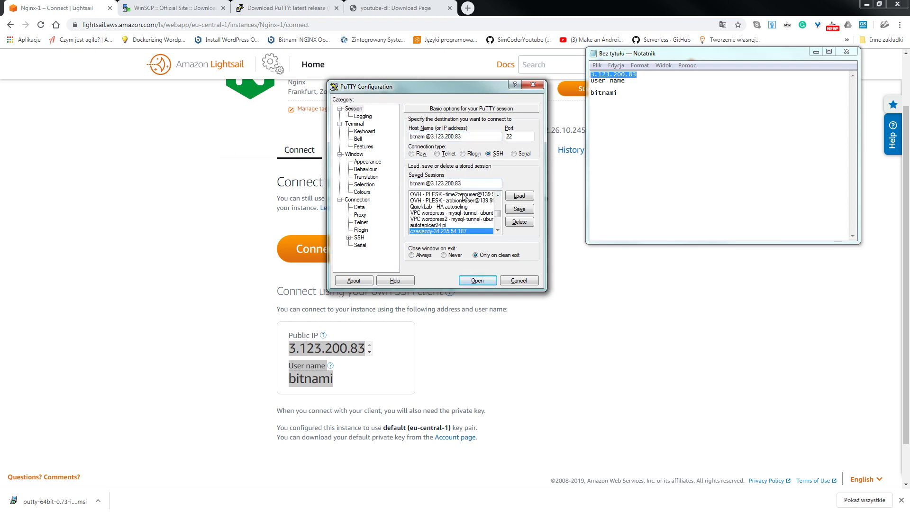
left_click(518, 210)
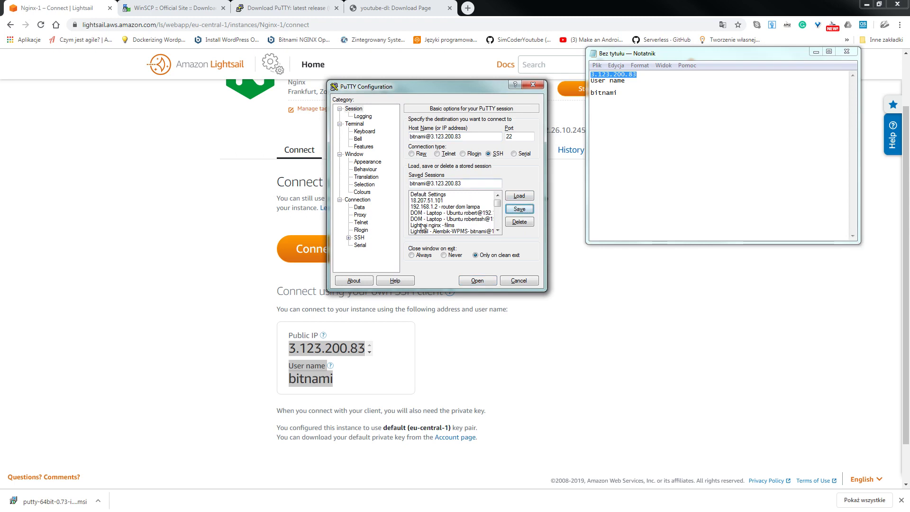
scroll(496, 210, "down", 1)
scroll(496, 210, "down", 10)
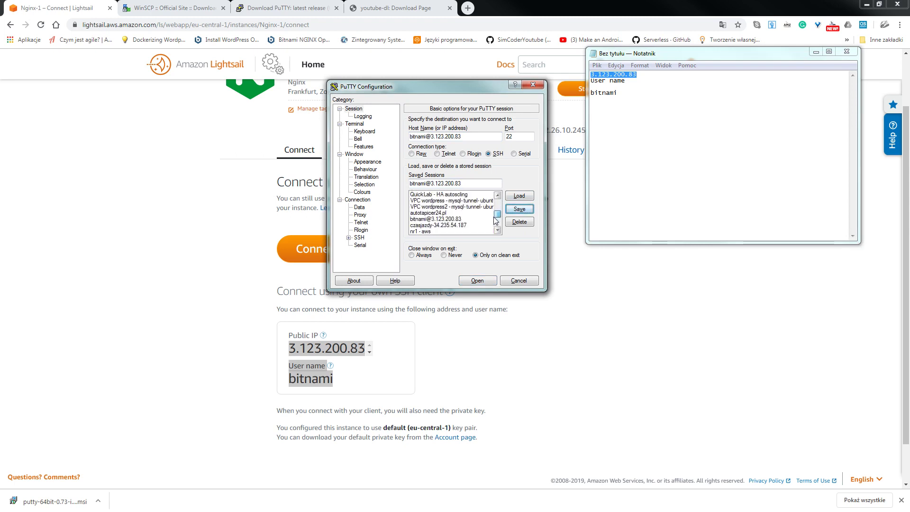
scroll(496, 226, "up", 3)
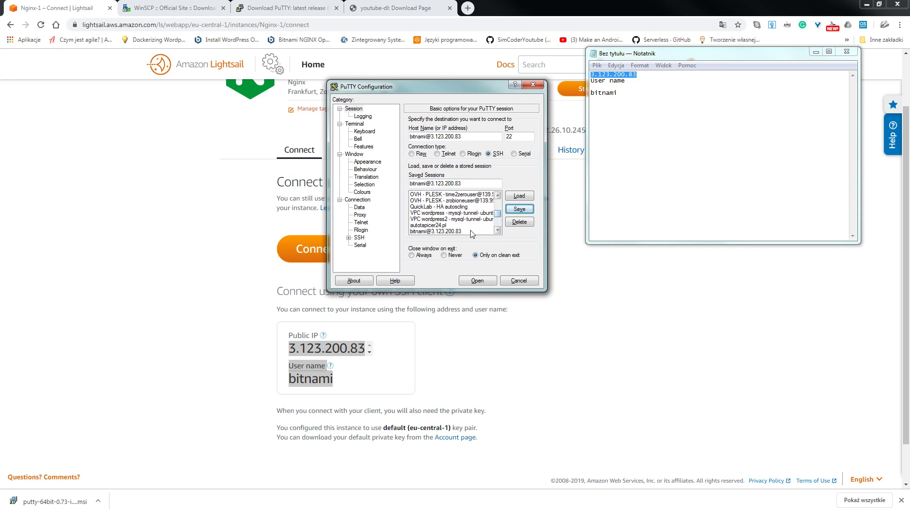
left_click(448, 232)
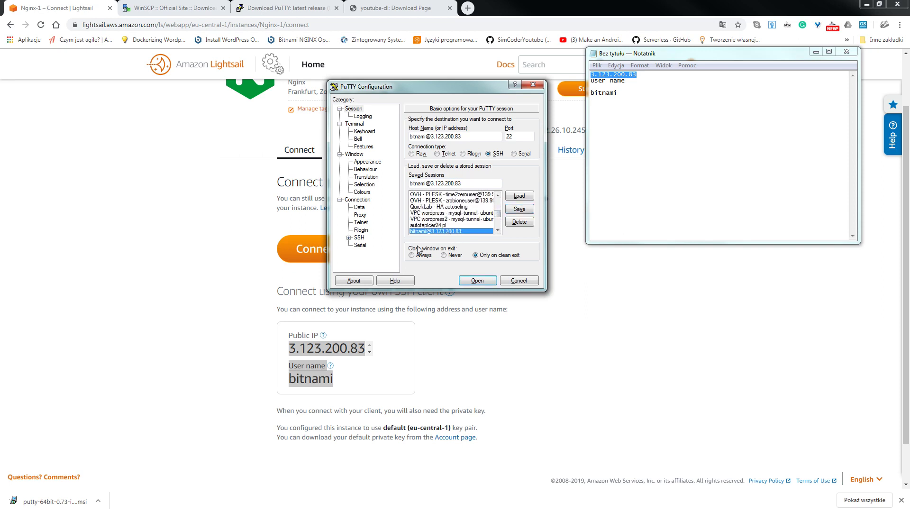
Step: Set the SSH authentication private key file to LightsailDefaultKey-eu-central-nginx.ppk from the B folder on drive D
left_click(348, 237)
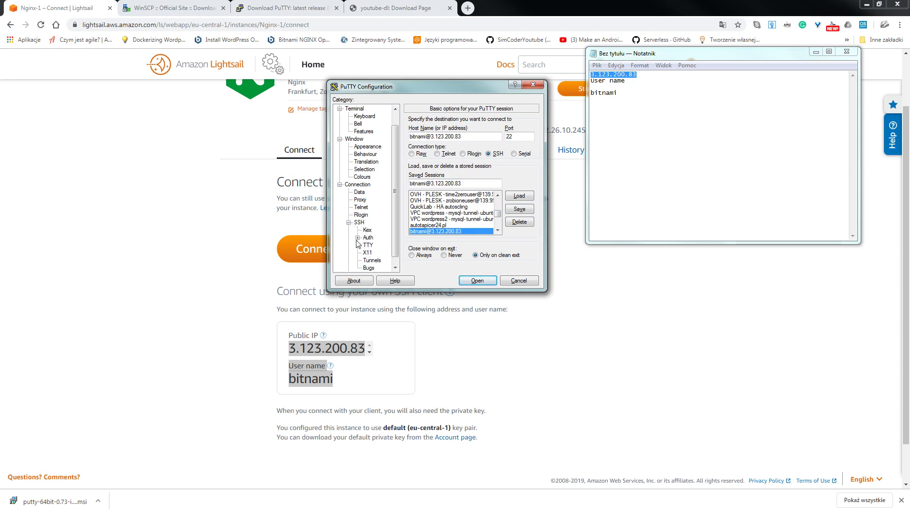
left_click(358, 238)
double_click(368, 238)
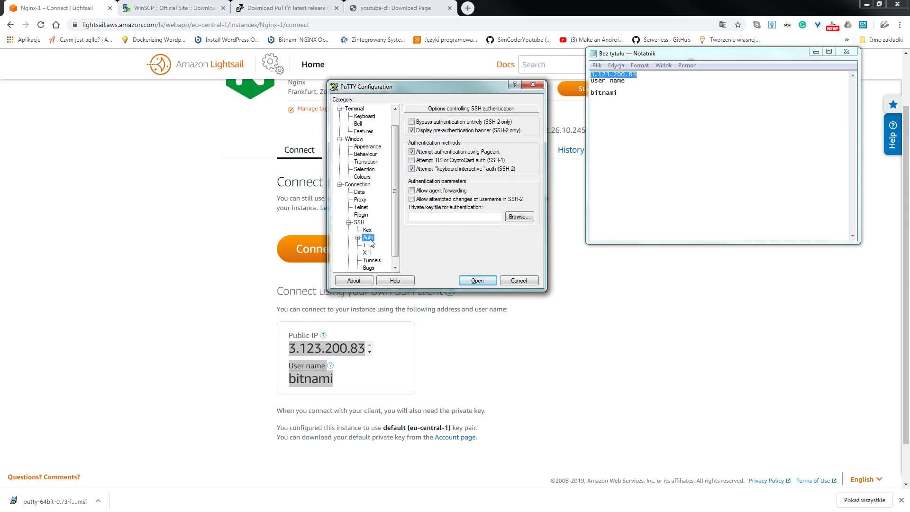
left_click(513, 217)
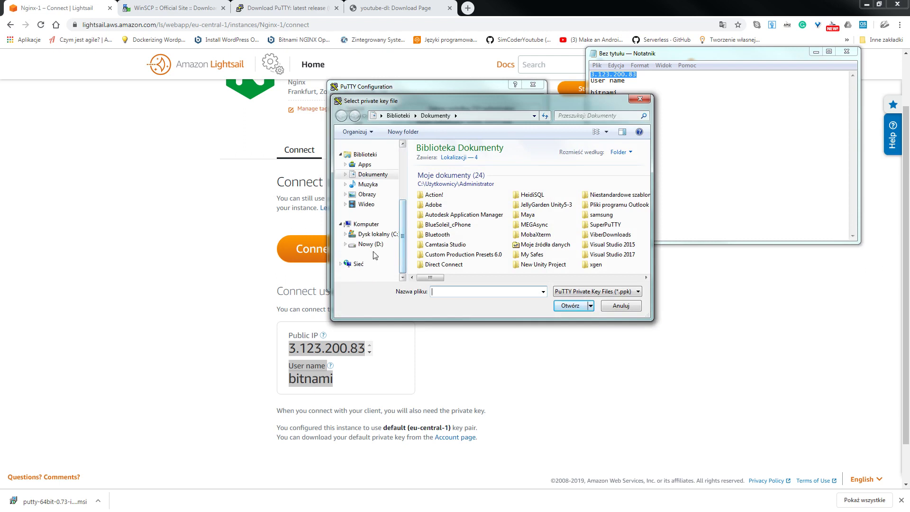
left_click(372, 244)
double_click(435, 197)
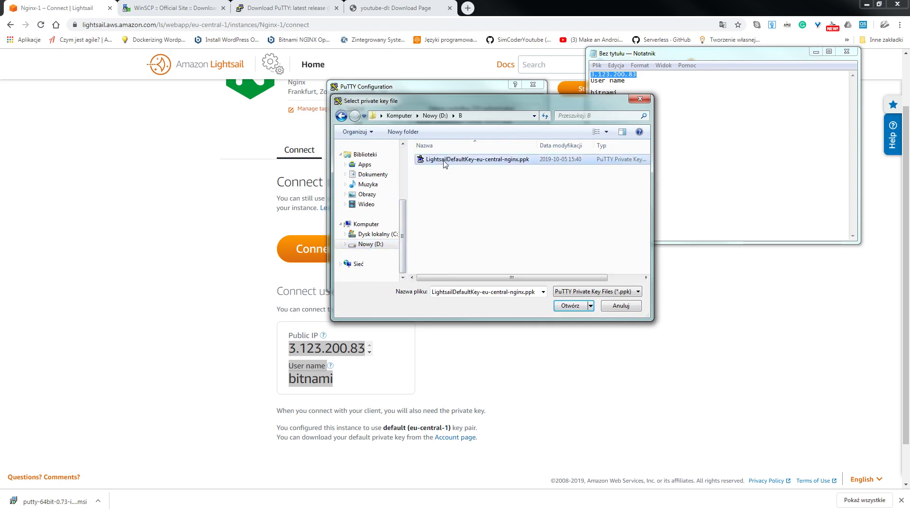
double_click(444, 161)
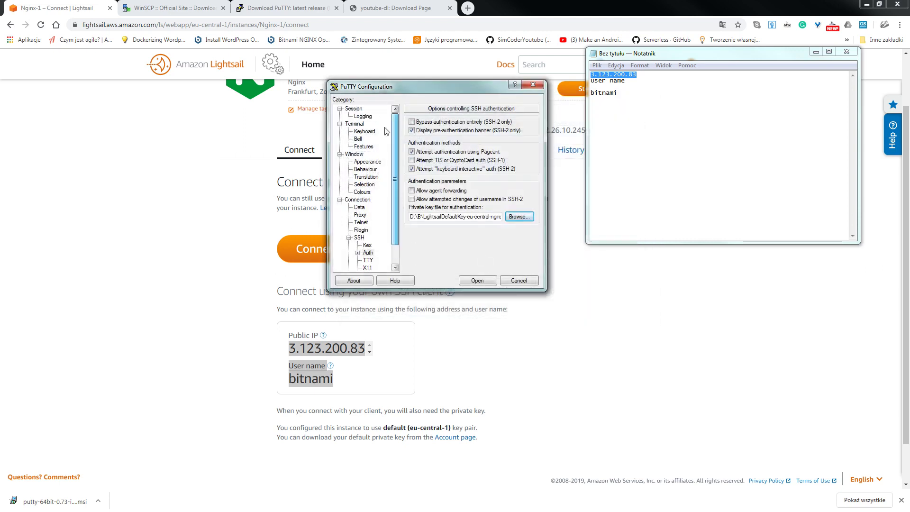
Step: Open the SSH connection to the instance, trust the new host key, and maximize the terminal window
left_click(353, 108)
left_click(477, 280)
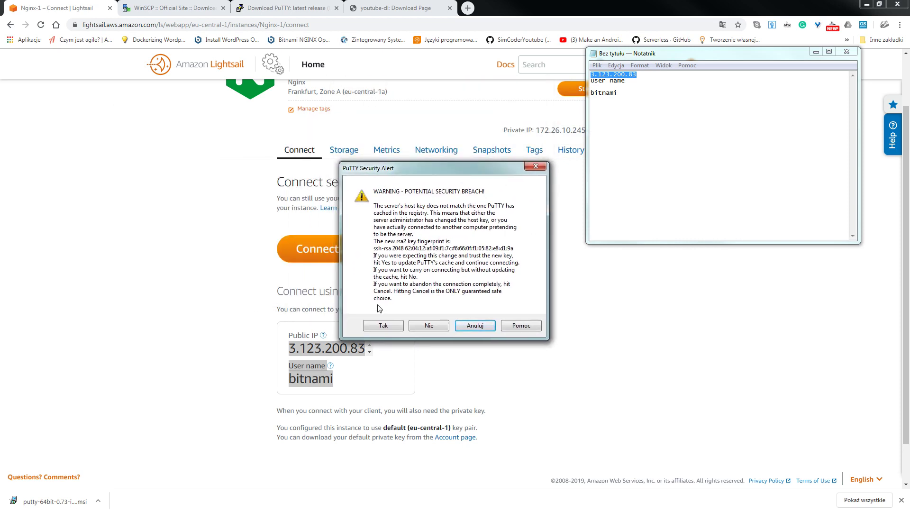
left_click(384, 326)
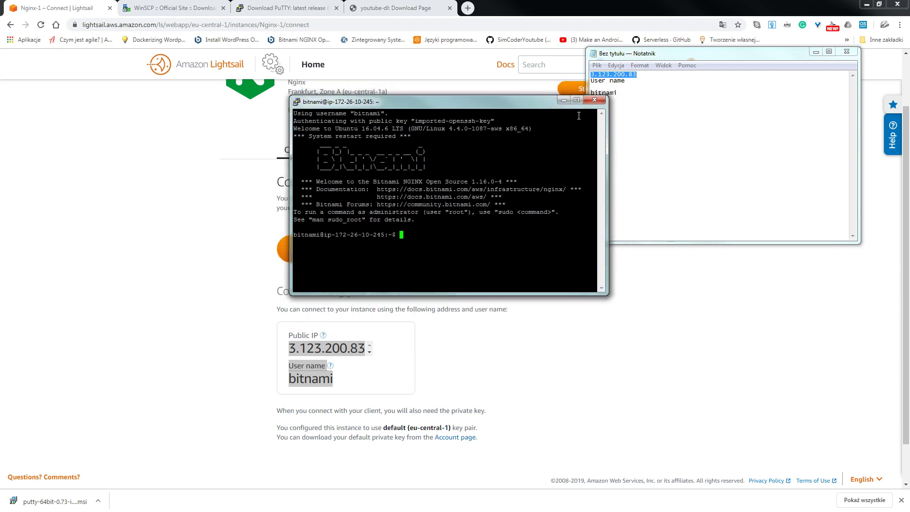
left_click(576, 101)
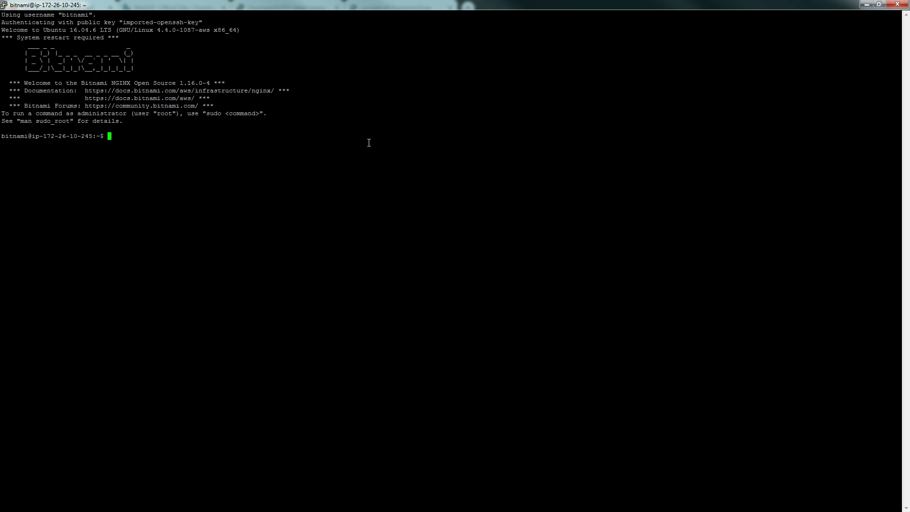
Step: Install the htop and mc packages with sudo apt-get install, confirming the mc installation
type("sudo apt-get install htop")
key("Return")
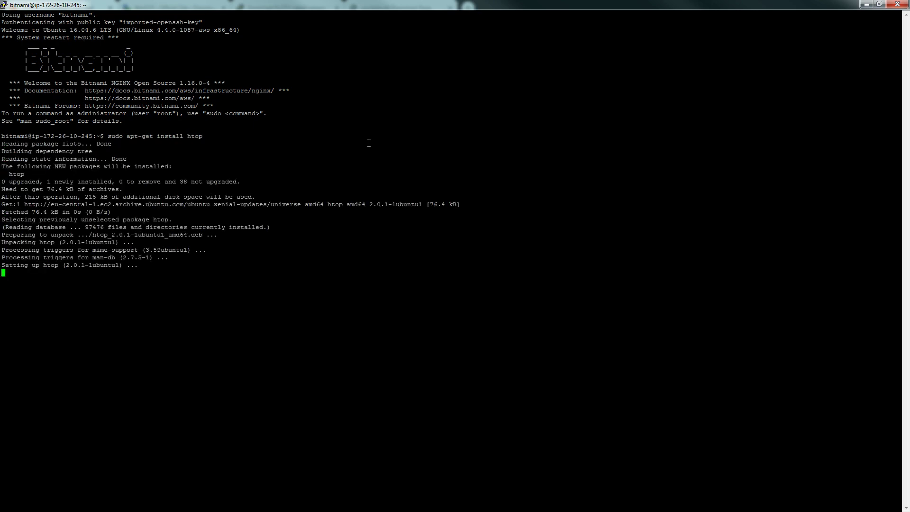
key("Up")
key("BackSpace")
key("BackSpace")
key("BackSpace")
key("BackSpace")
type("mc")
key("Return")
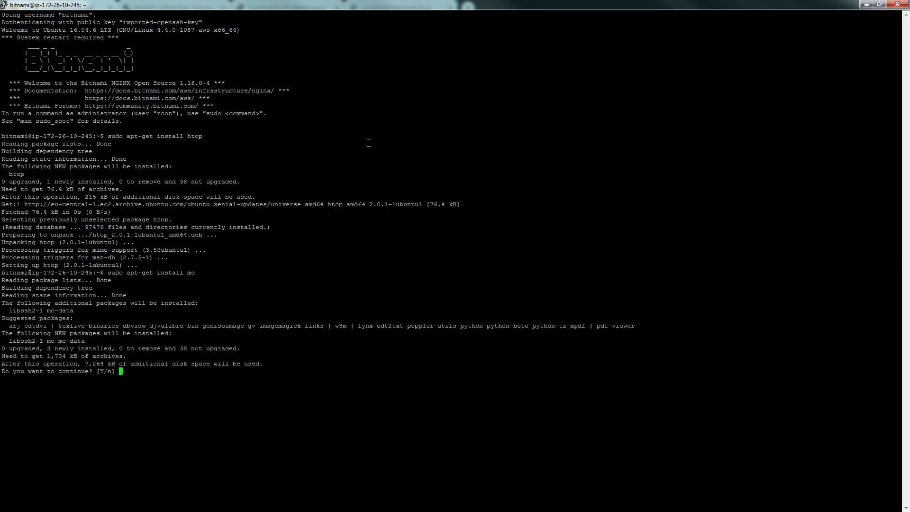
type("Y")
key("Return")
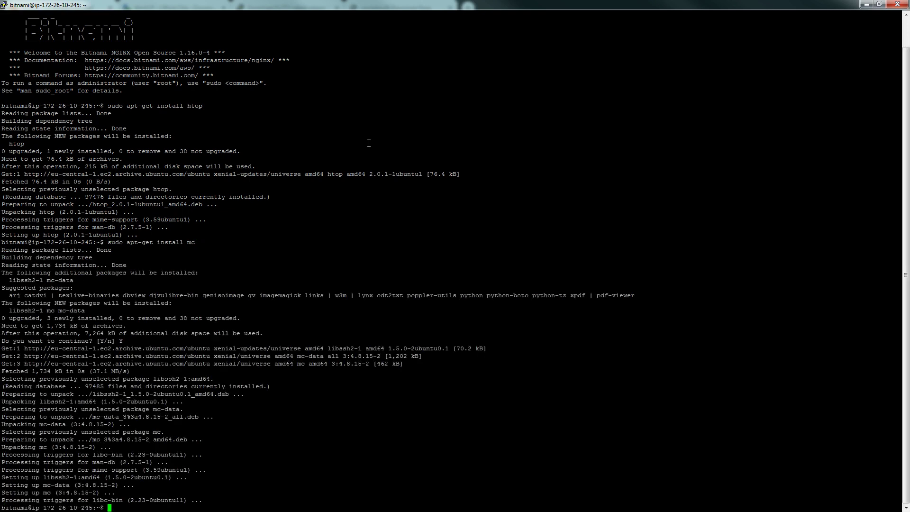
Step: Clear the terminal and install the package manager with sudo apt install aptitude, confirming the installation
type("clear")
key("Return")
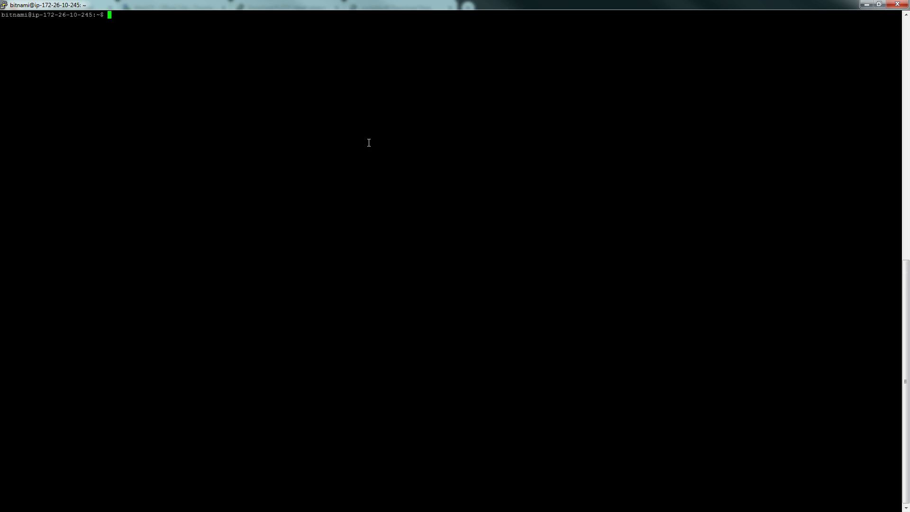
type("a")
key("BackSpace")
type("sudo apt install aptitude")
key("Return")
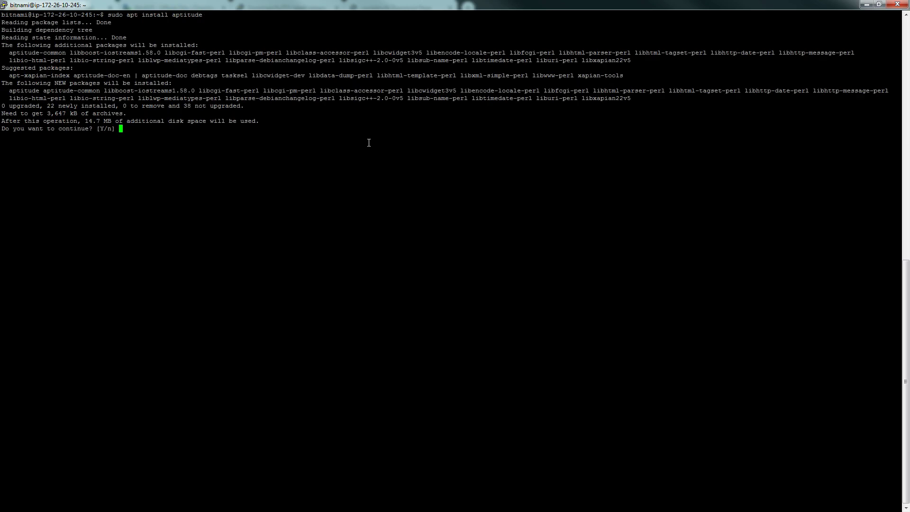
type("Y")
key("Return")
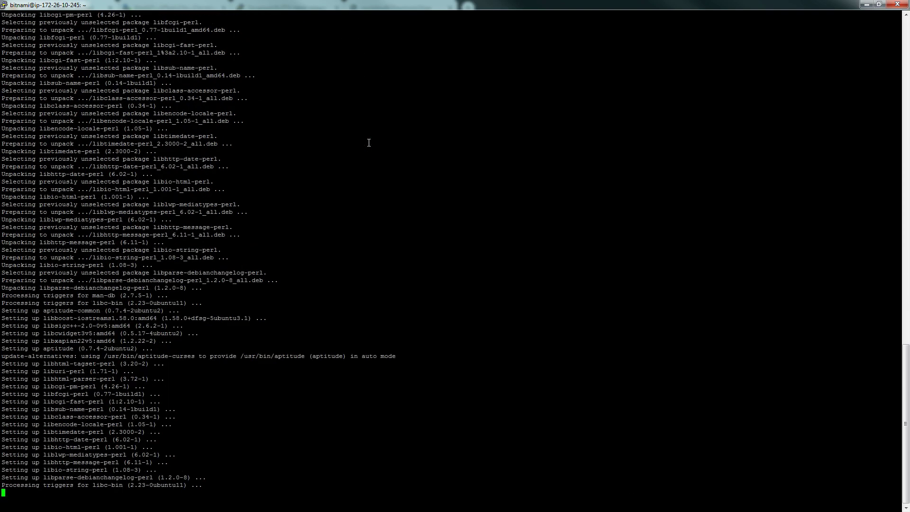
Step: Search the package repositories for youtube-dl using sudo aptitude search
type("sudo s")
type("ptitud")
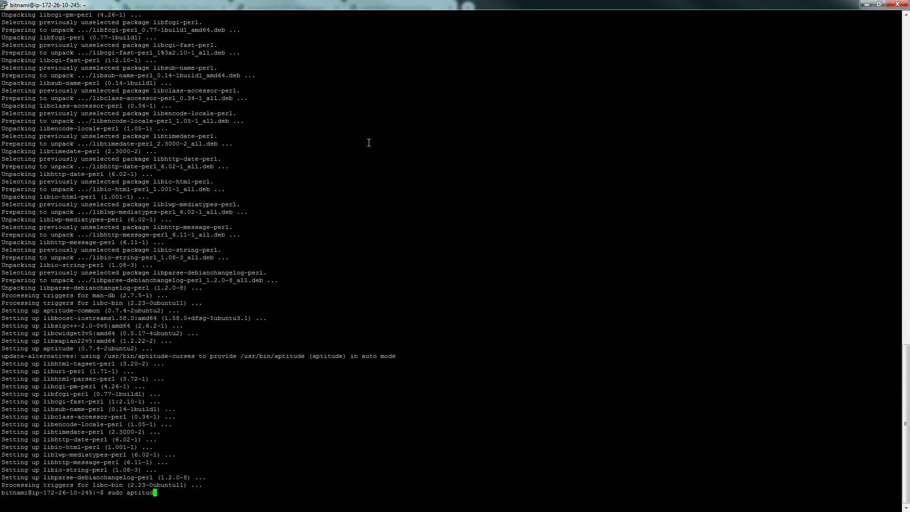
type("e search youube-l")
key("BackSpace")
type("dl")
key("Return")
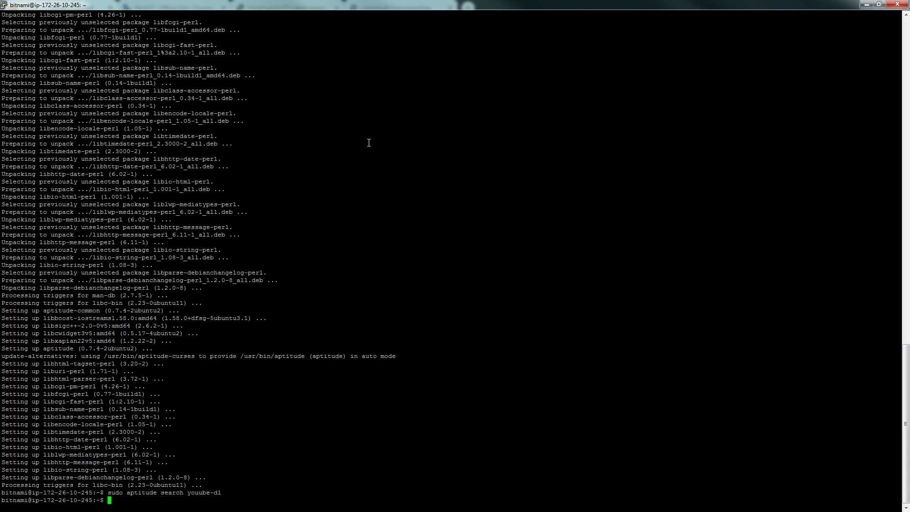
key("Up")
key("Left")
key("Left")
key("Left")
key("Left")
key("Left")
type("t")
key("Return")
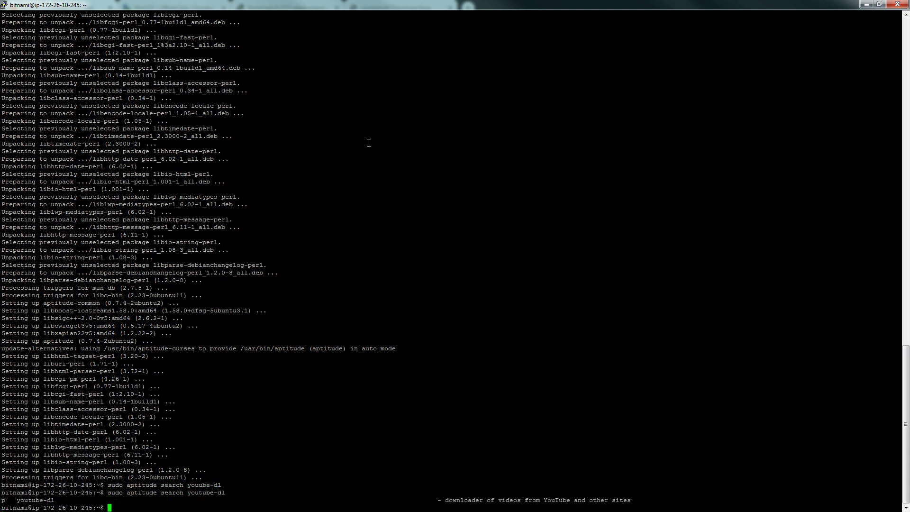
Step: Install the youtube-dl package with administrator rights and confirm the installation of its dependencies
type("apt-")
type("insta")
key("Home")
type("sudo")
key("End")
type("ll youtube-dl")
key("Return")
type("Y")
key("Return")
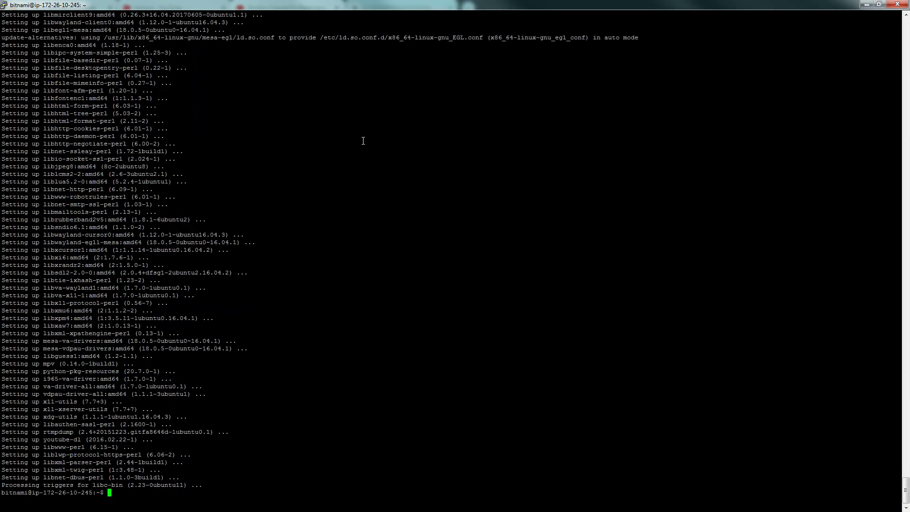
Step: Check the installed youtube-dl version with the --version option
type("youtube-dl --version")
key("Return")
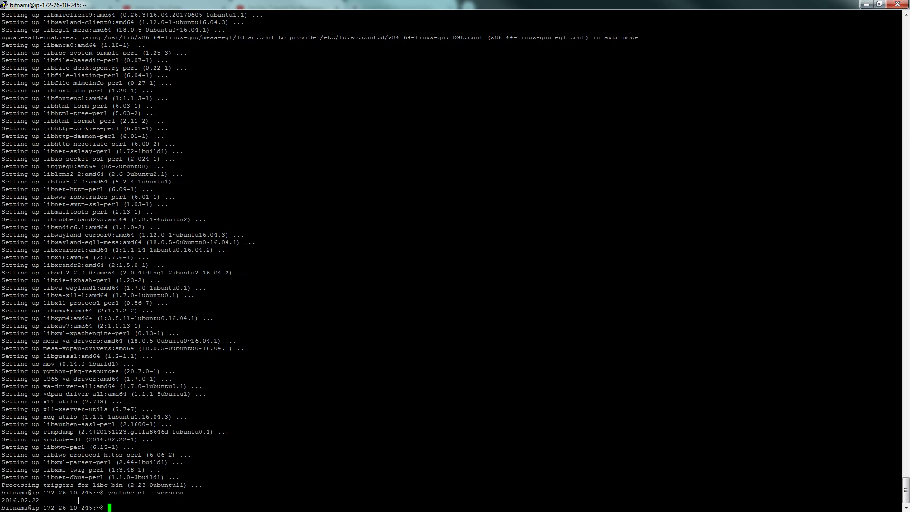
triple_click(36, 500)
left_click(56, 492)
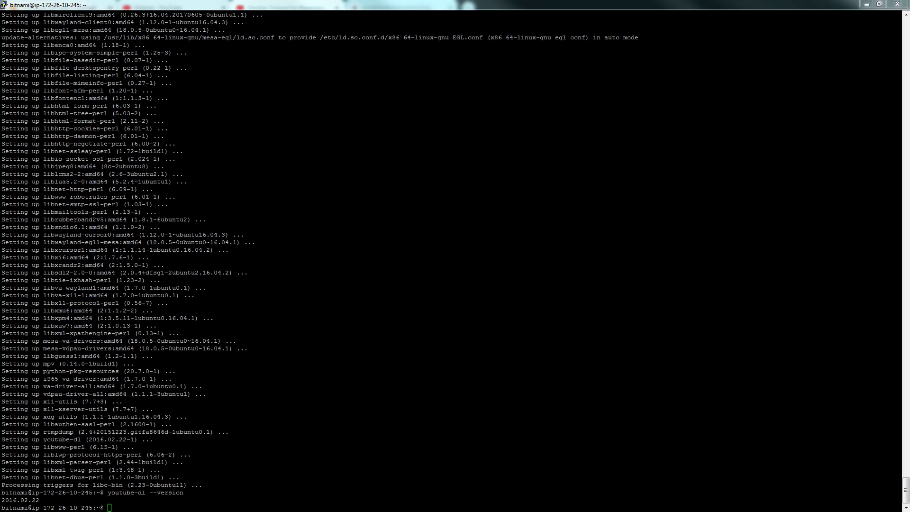
left_click(271, 366)
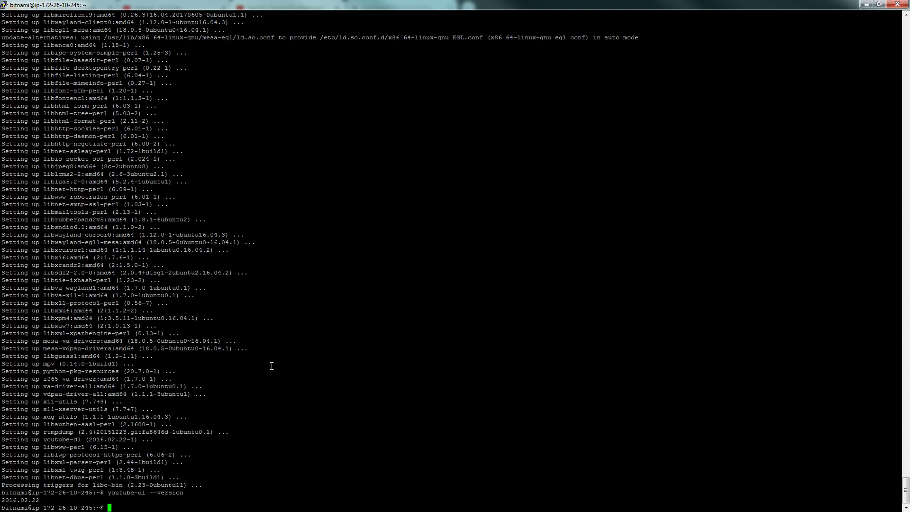
Step: List the home directory contents and create a directory named youtbue there
type("ls")
key("Return")
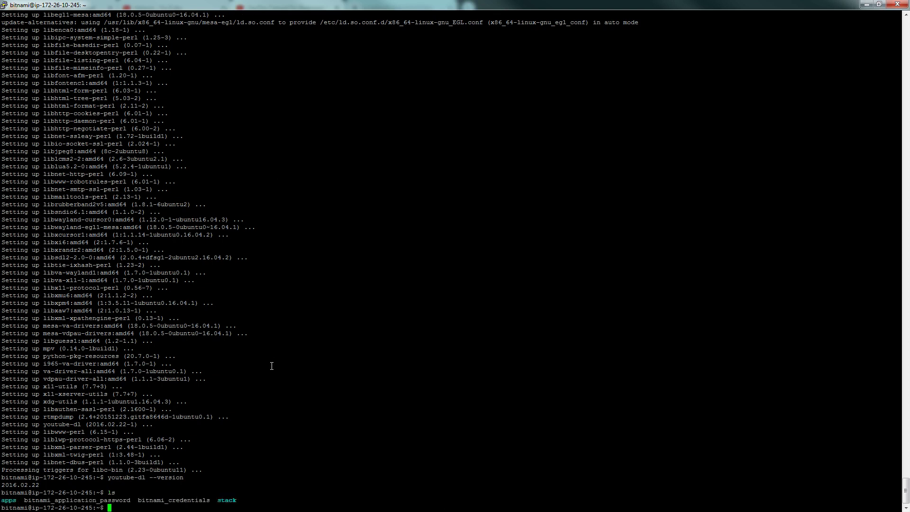
type("mkdir youtbue")
key("Return")
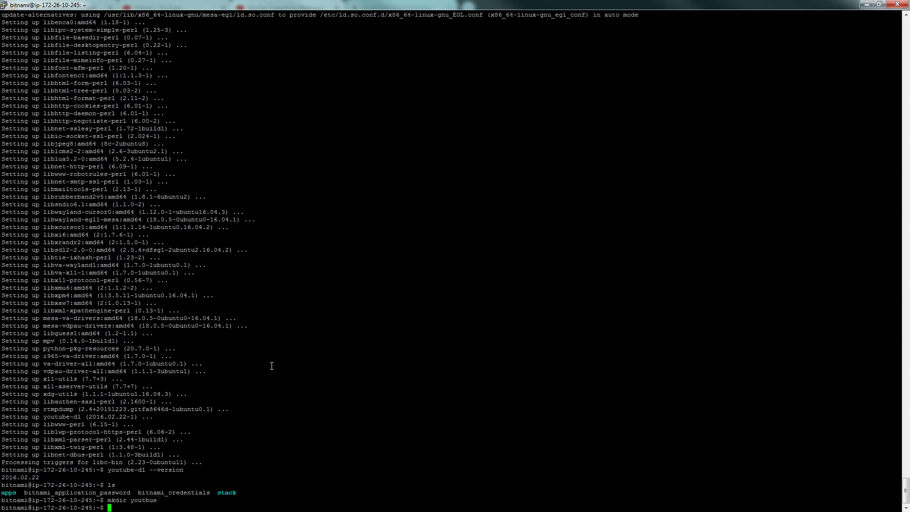
Step: Start Midnight Commander with mc and delete the misspelled youtbue directory from the home directory
type("mc")
key("Return")
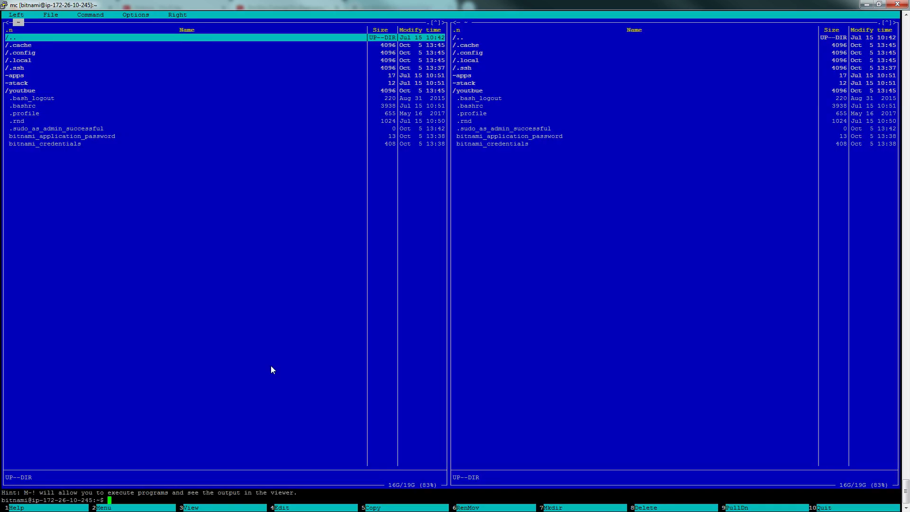
key("Down")
key("Down")
key("Down")
key("Down")
key("Down")
key("Down")
key("Down")
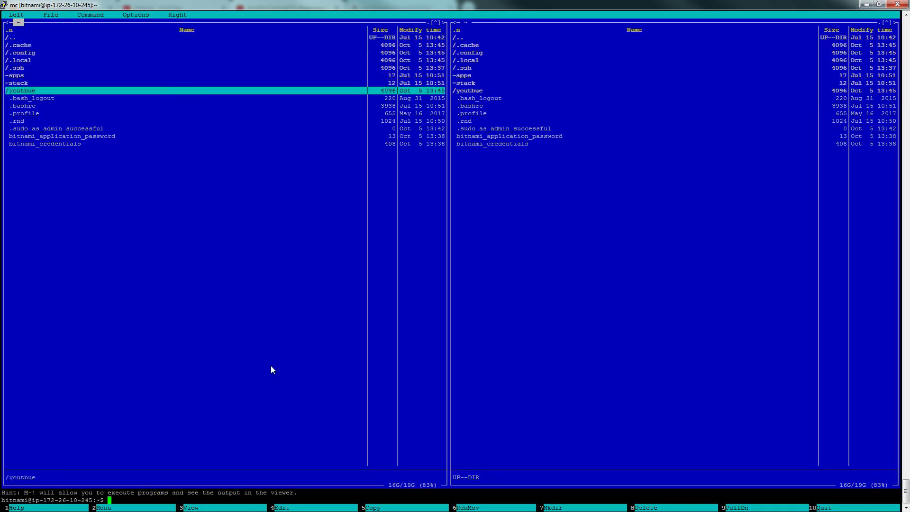
key("F8")
key("Return")
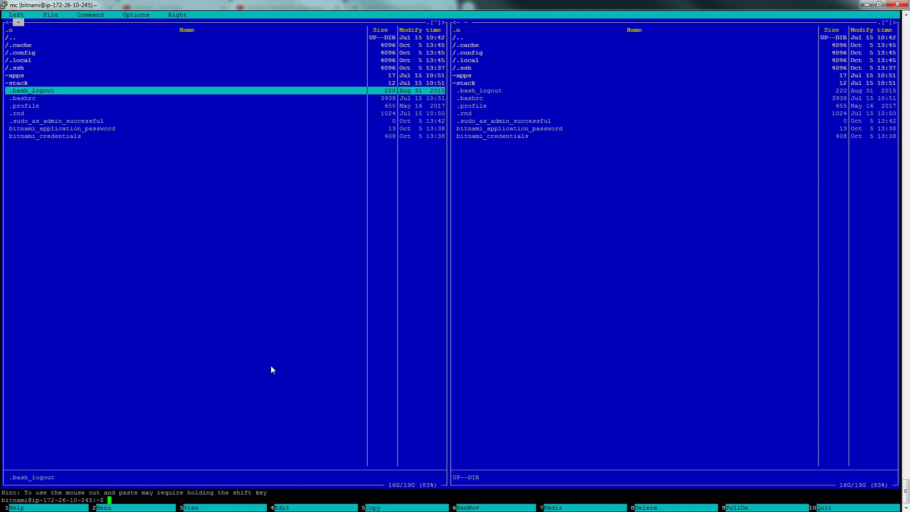
Step: Create a directory named mkdir in the home directory and delete it again
key("F7")
key("BackSpace")
key("BackSpace")
key("BackSpace")
key("BackSpace")
key("BackSpace")
key("BackSpace")
key("BackSpace")
key("BackSpace")
key("BackSpace")
key("BackSpace")
key("BackSpace")
key("BackSpace")
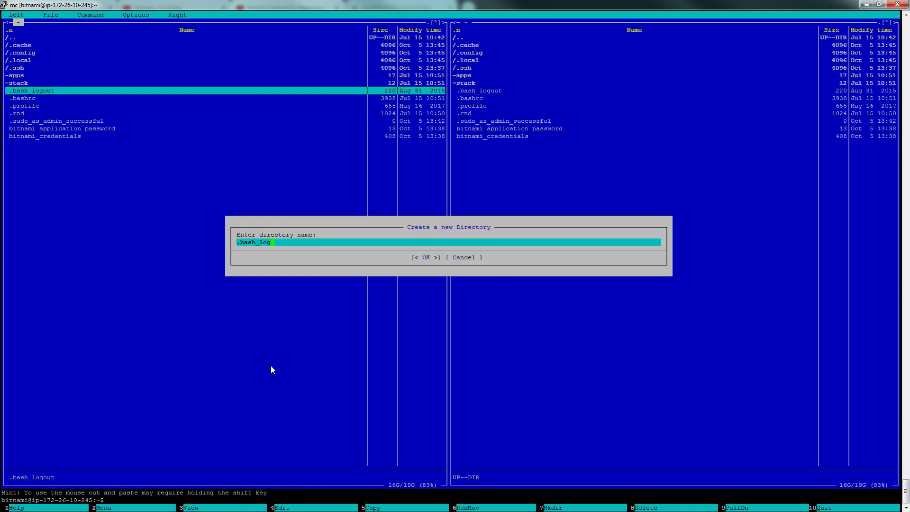
type("mkdir")
key("Return")
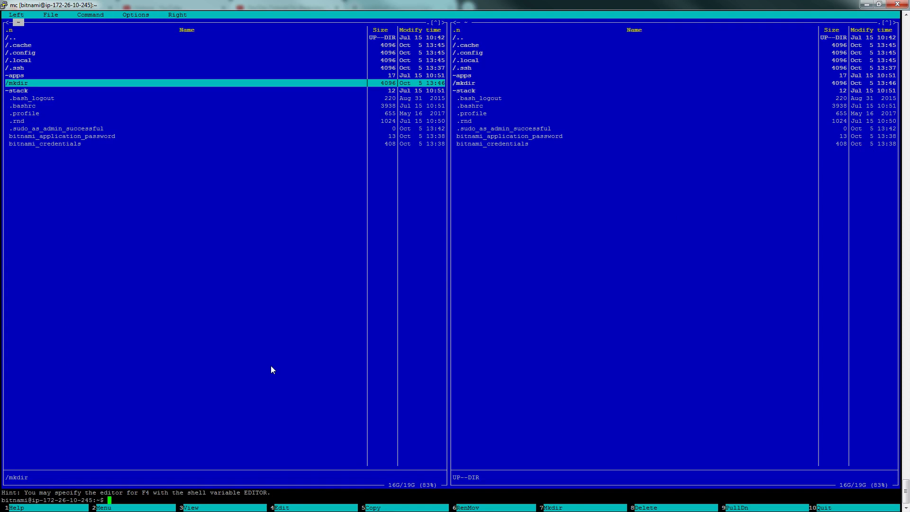
key("F8")
key("Return")
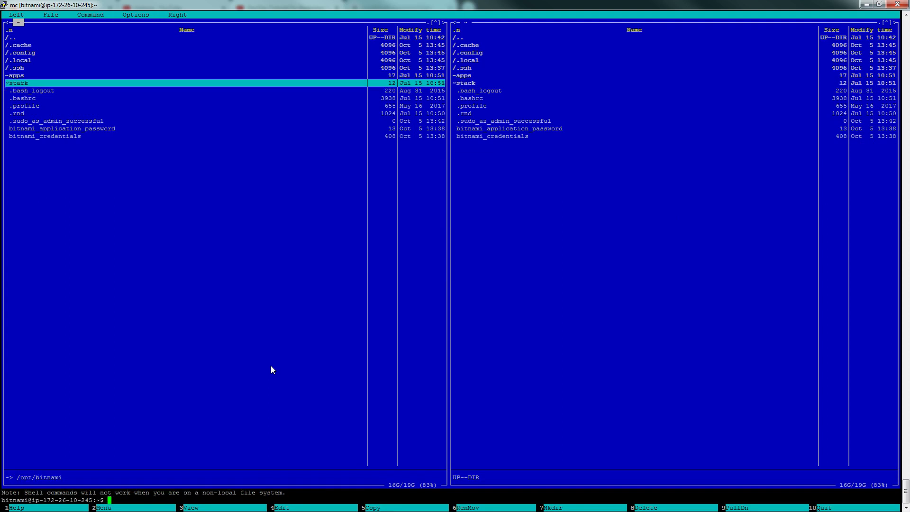
Step: Create a directory named youtube in the home directory and enter it
key("F7")
type("s")
key("BackSpace")
type("youtube")
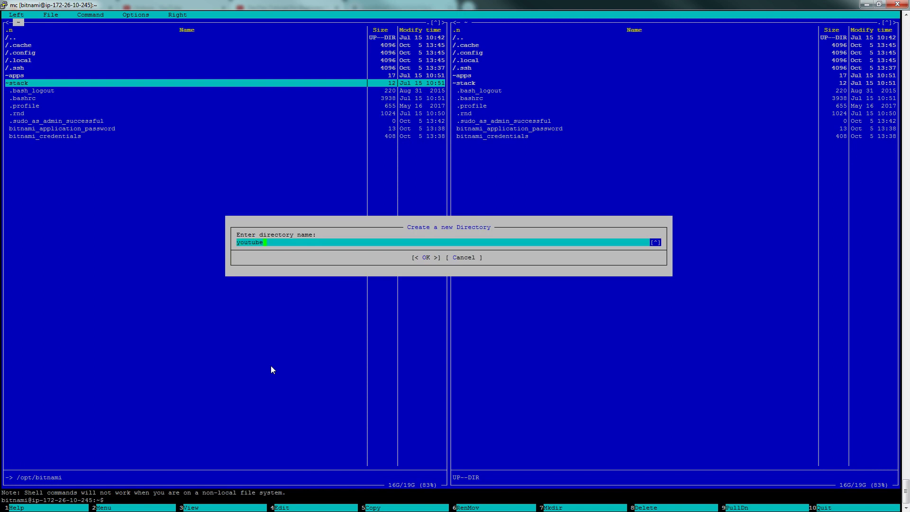
key("Return")
key("Return")
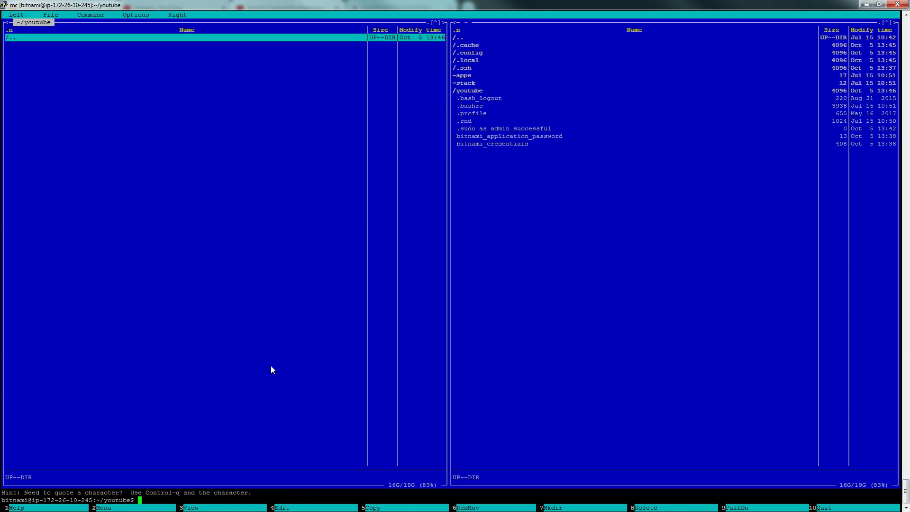
Step: Hide the Midnight Commander file listings to reach the shell and list the youtube directory's contents
key("ctrl+o")
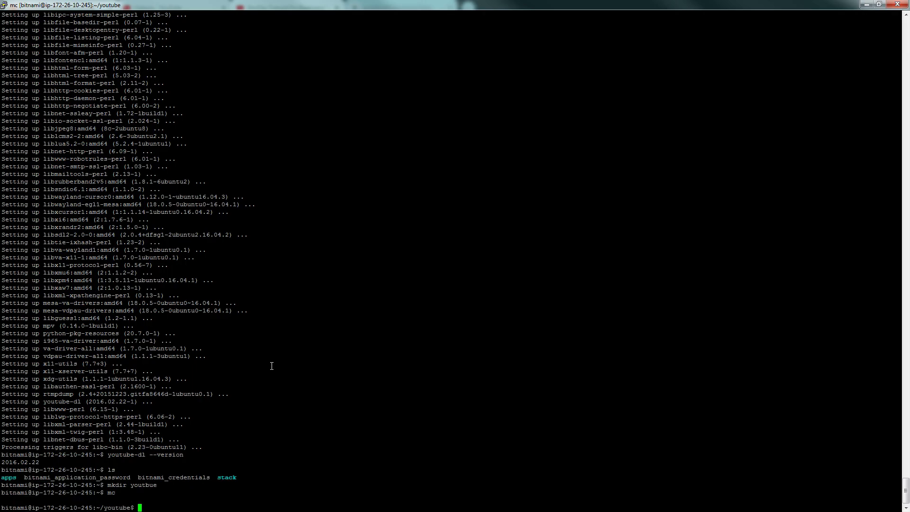
type("ls")
key("Return")
Step: Display the youtube-dl help with sudo youtube-dl --help and examine its general options
type("sudo youtube-dl --help")
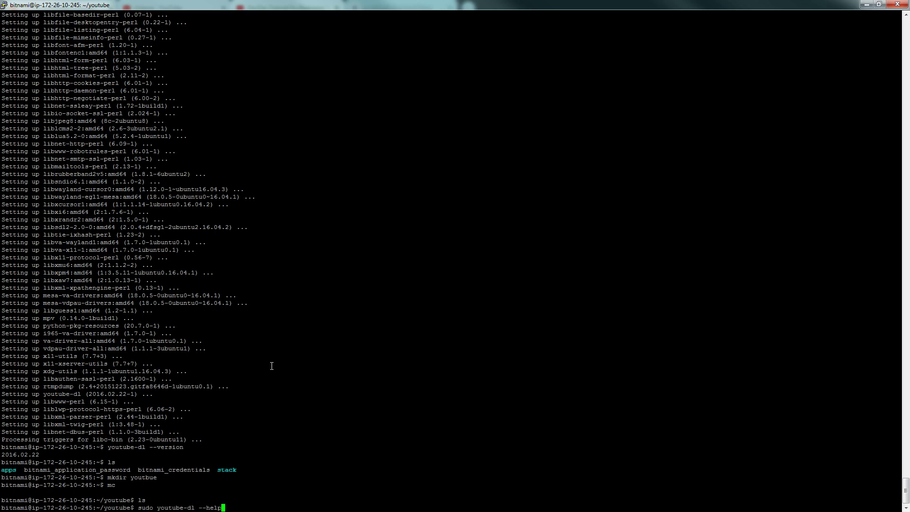
key("Return")
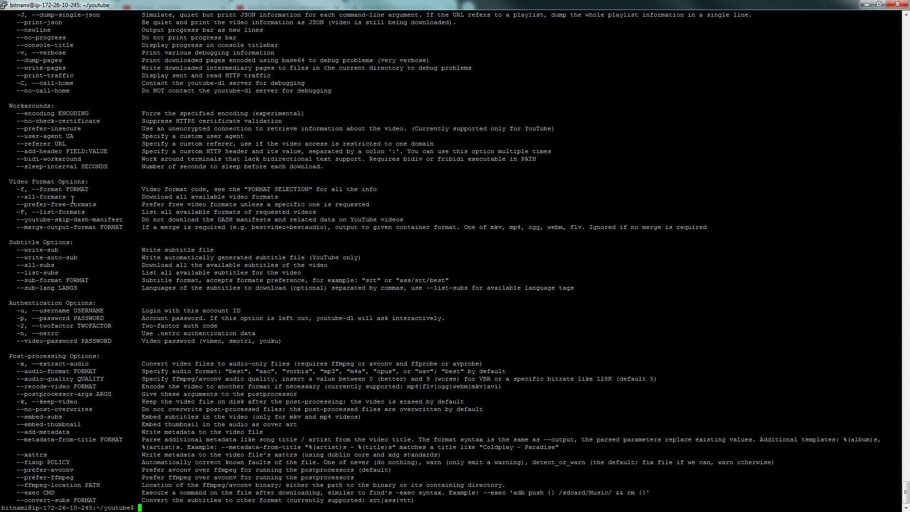
scroll(73, 199, "up", 20)
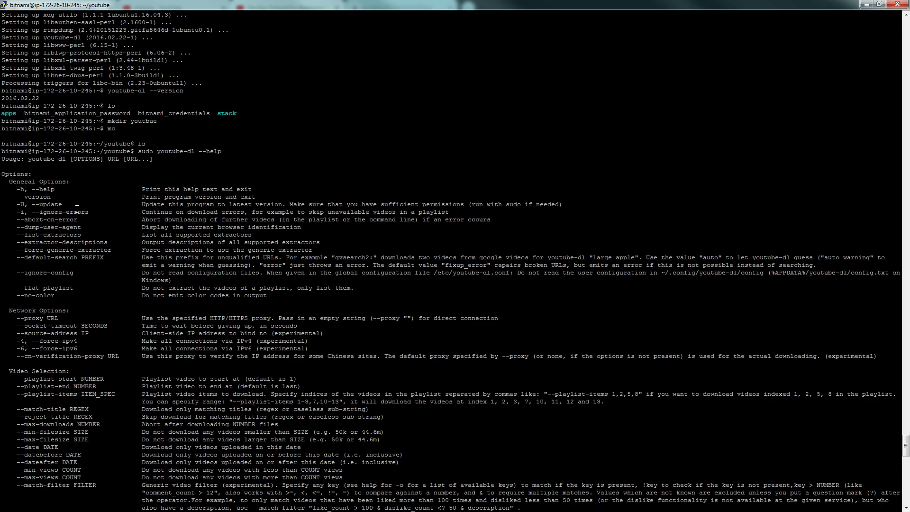
Step: Look through the youtube-dl help down to the video format options and highlight the -F, --list-formats entry
scroll(77, 209, "down", 20)
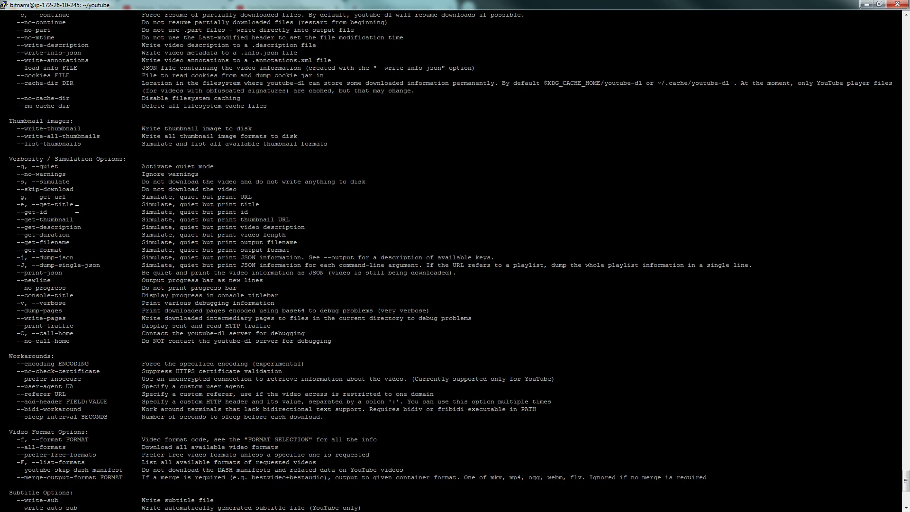
scroll(76, 208, "down", 11)
left_click_drag(21, 214, 83, 211)
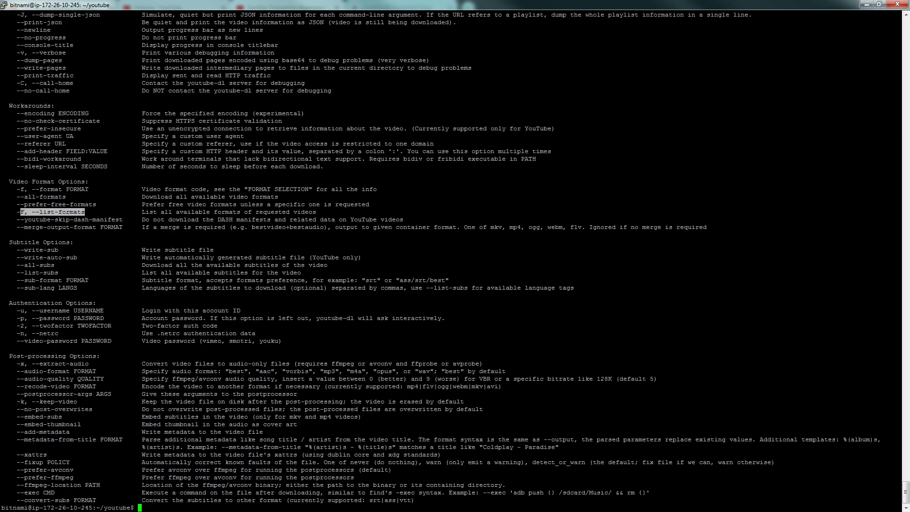
Step: Switch to the YouTube watch history in Chrome and open the video "Sting - Fields of Gold (HD)" in a new tab
key("alt+Tab")
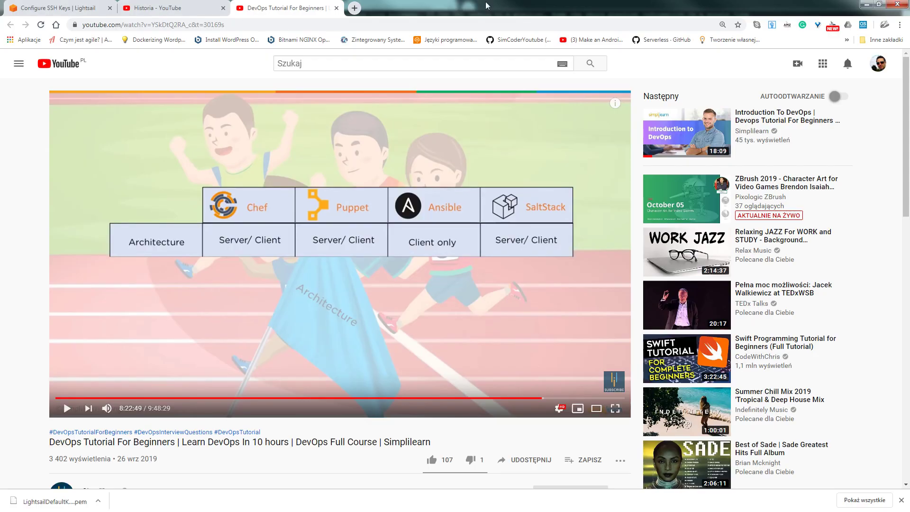
left_click(158, 8)
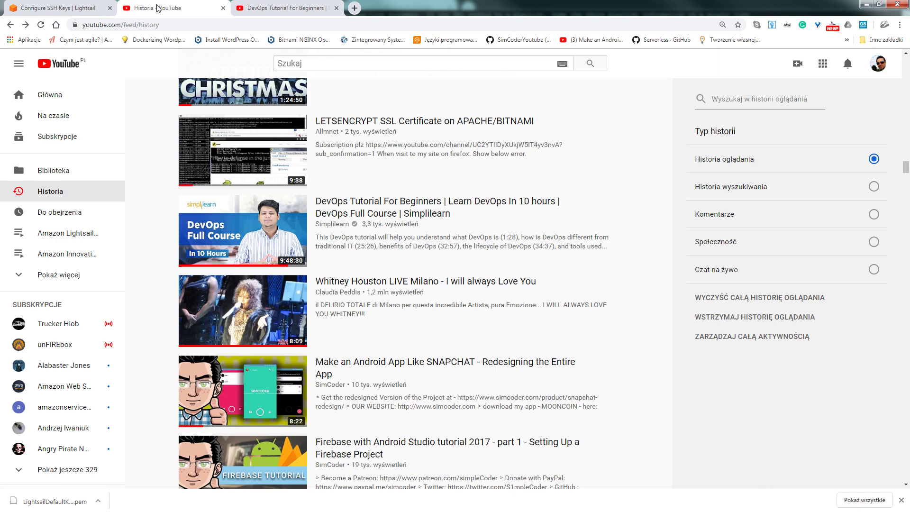
left_click(907, 169)
scroll(907, 170, "up", 10)
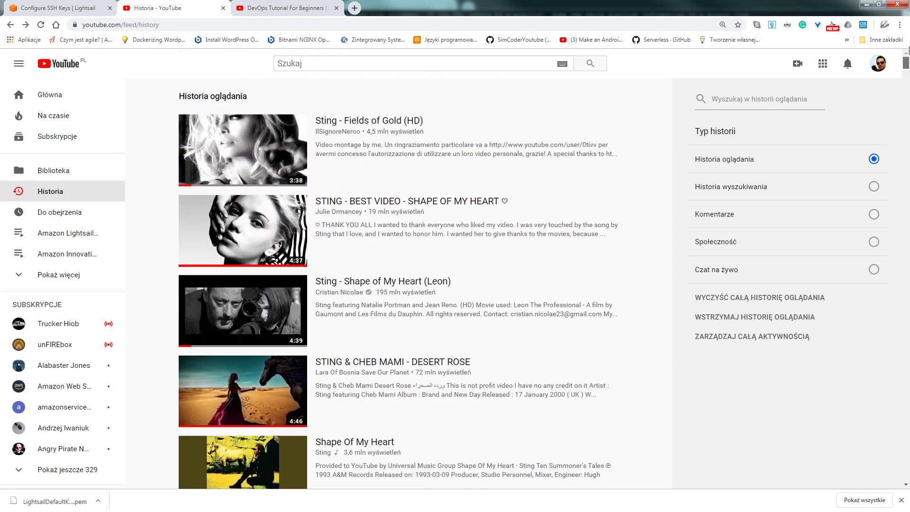
right_click(360, 125)
left_click(417, 128)
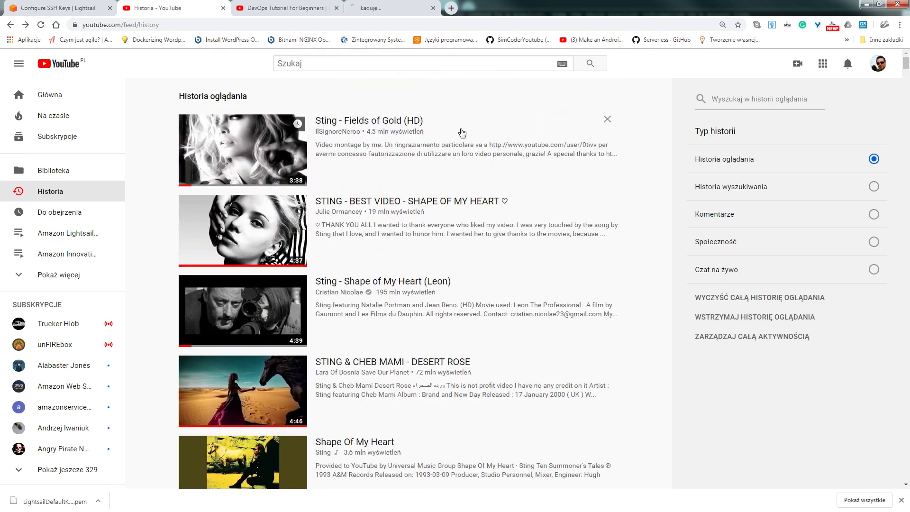
Step: Copy the web address of the "Sting - Fields of Gold (HD)" video and pause its playback
left_click(400, 8)
left_click(175, 25)
key("ctrl+c")
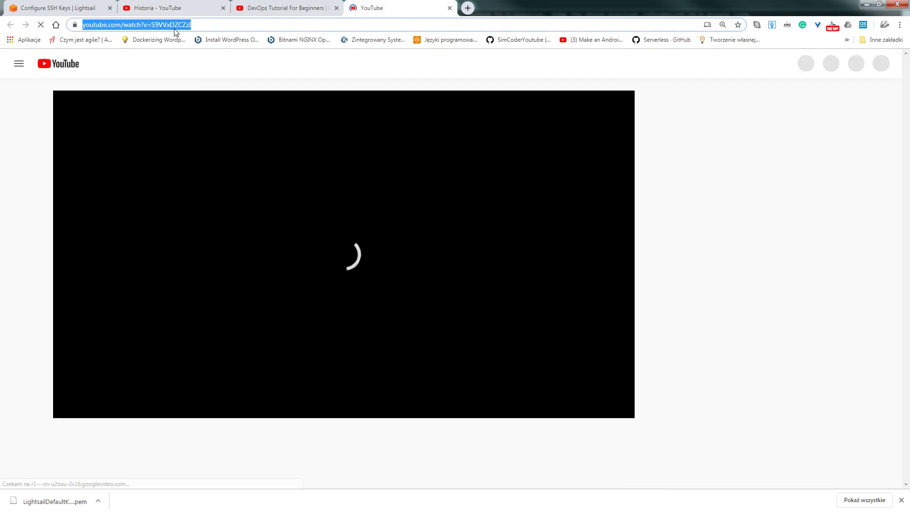
right_click(174, 28)
left_click(213, 84)
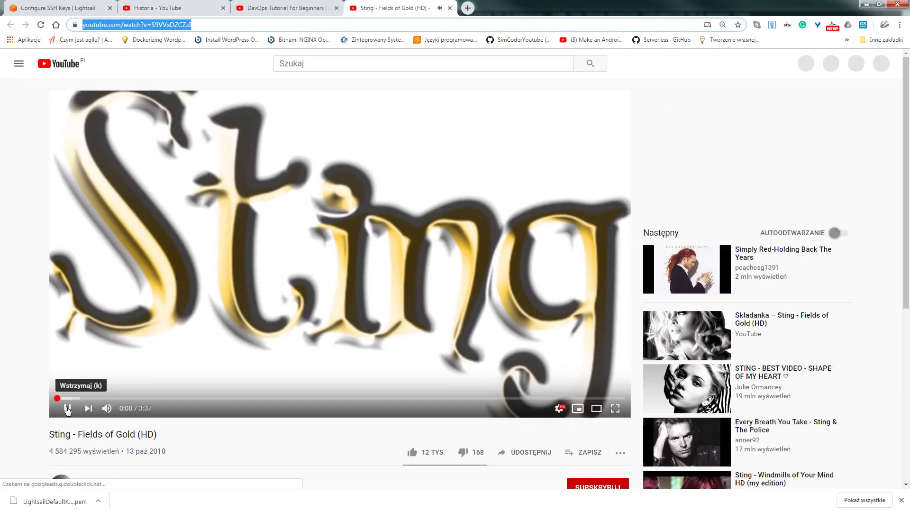
left_click(66, 408)
Step: Switch back to PuTTY, try to list the video's formats with youtube-dl -F and the copied address, and highlight the output
key("alt+Tab")
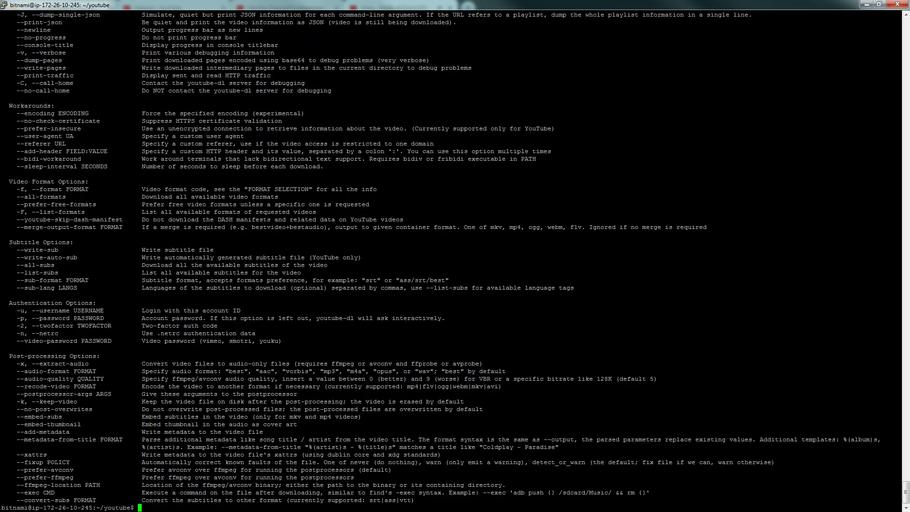
type("youtube-dl -F")
right_click(421, 331)
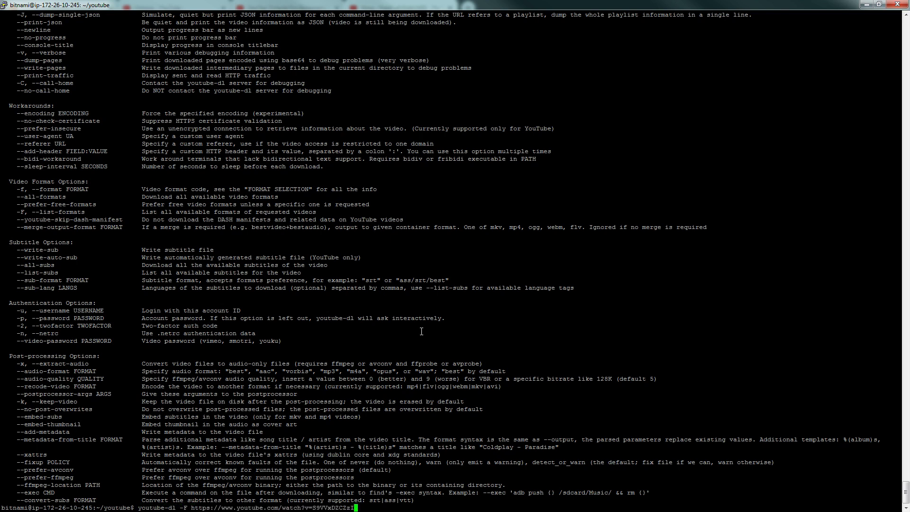
key("Return")
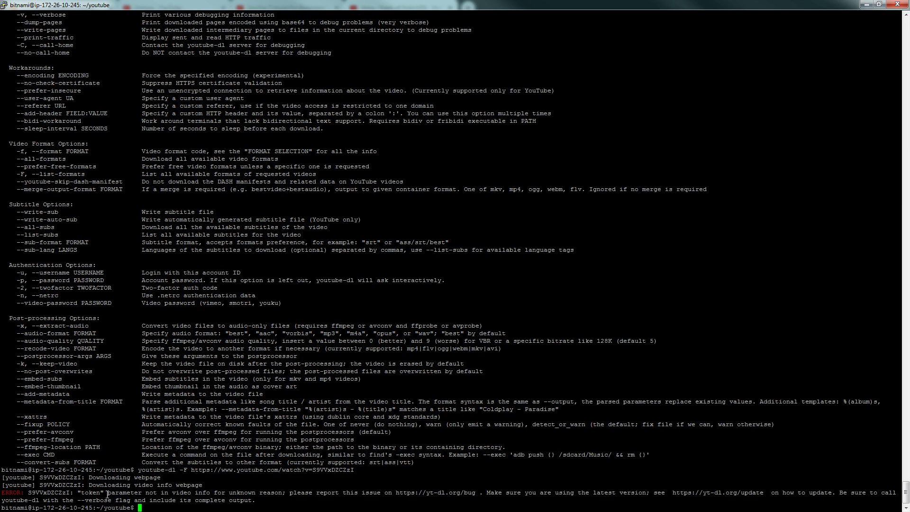
left_click_drag(29, 492, 136, 500)
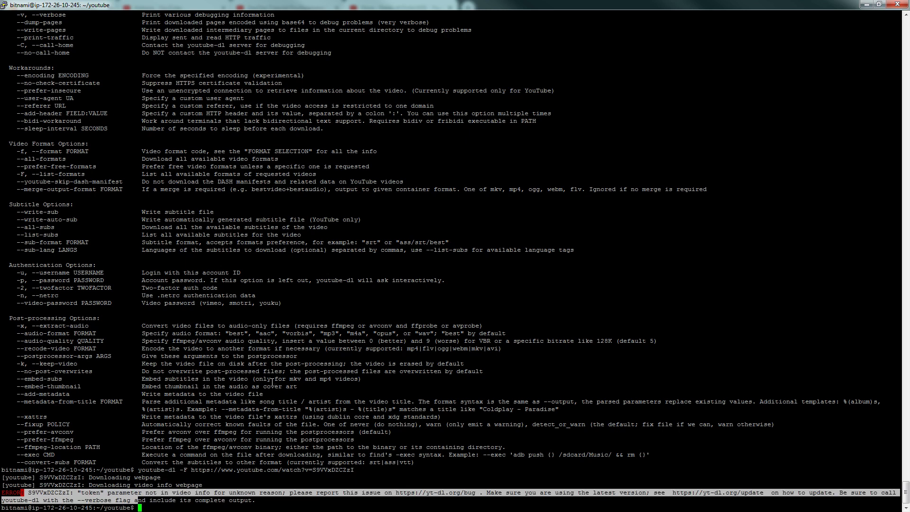
Step: Clear the terminal and uninstall youtube-dl with sudo apt autoremove youtube-dl, agreeing to the package removal
type("cle")
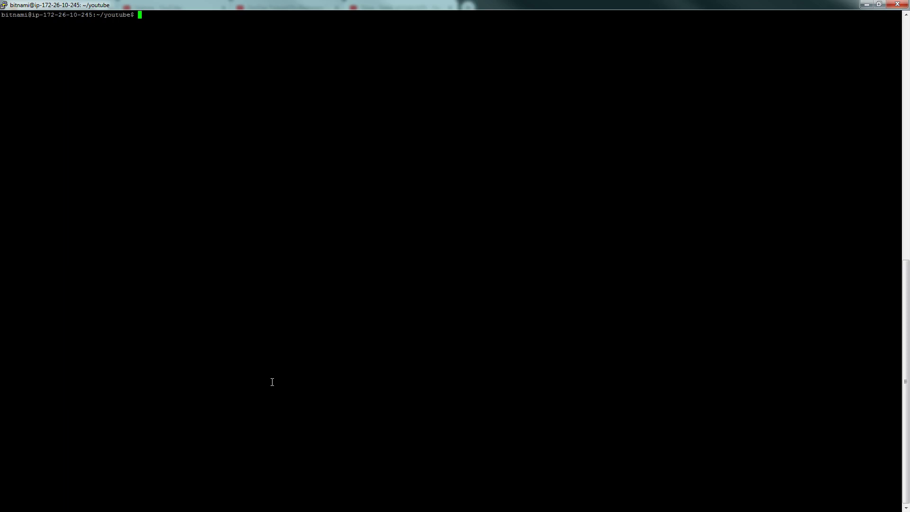
type("sudo at")
type("toremove youtube")
key("BackSpace")
key("BackSpace")
key("BackSpace")
key("BackSpace")
key("BackSpace")
key("BackSpace")
key("BackSpace")
key("BackSpace")
key("BackSpace")
key("BackSpace")
key("BackSpace")
key("BackSpace")
key("BackSpace")
key("BackSpace")
key("BackSpace")
key("BackSpace")
key("BackSpace")
type("pt autro")
key("BackSpace")
key("BackSpace")
type("oremove youtube-dl")
key("Return")
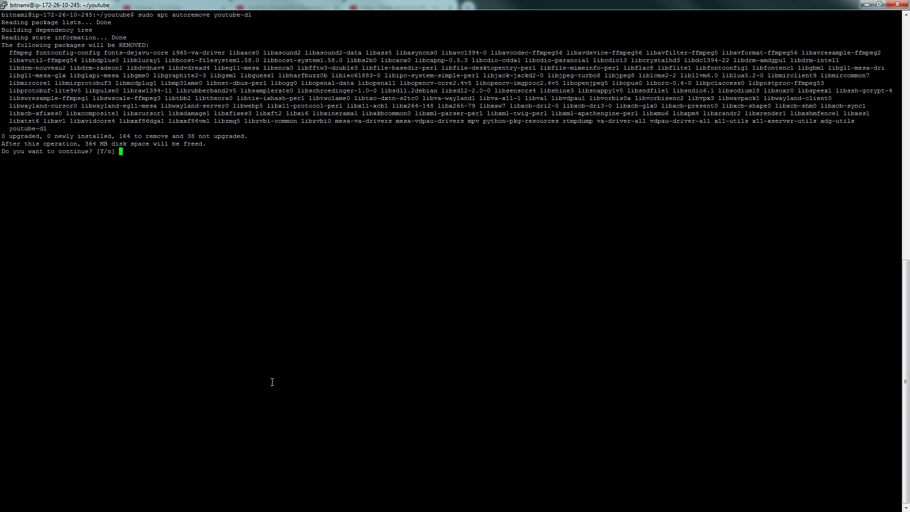
type("Y")
key("Return")
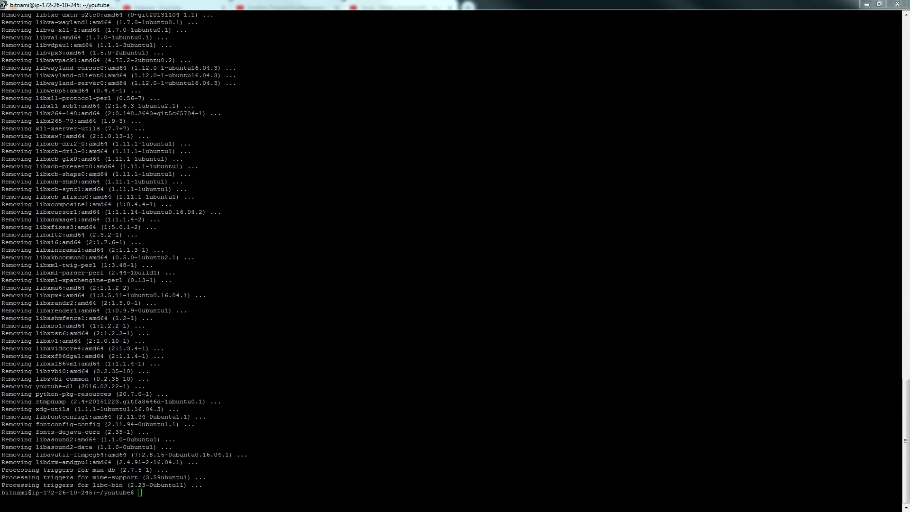
Step: Switch to the youtube-dl Download Page in Chrome and copy the sudo wget installation command
key("alt+Tab")
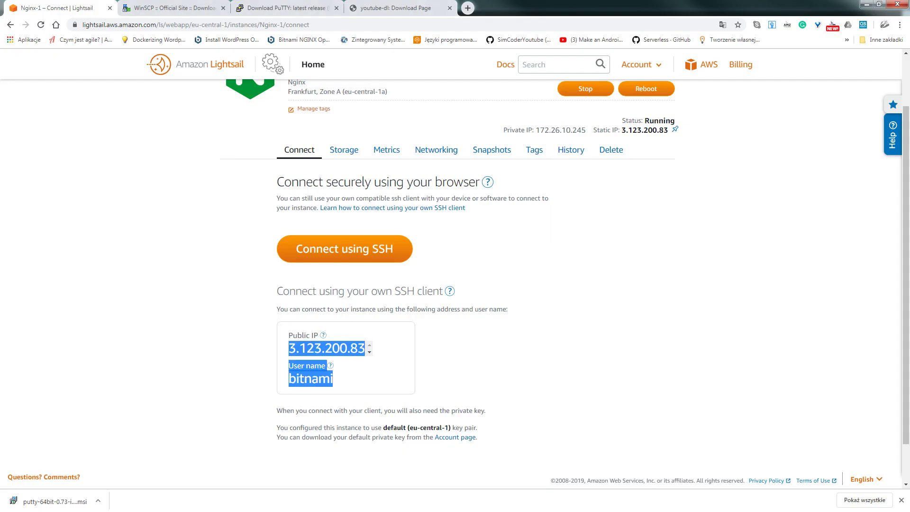
left_click(377, 5)
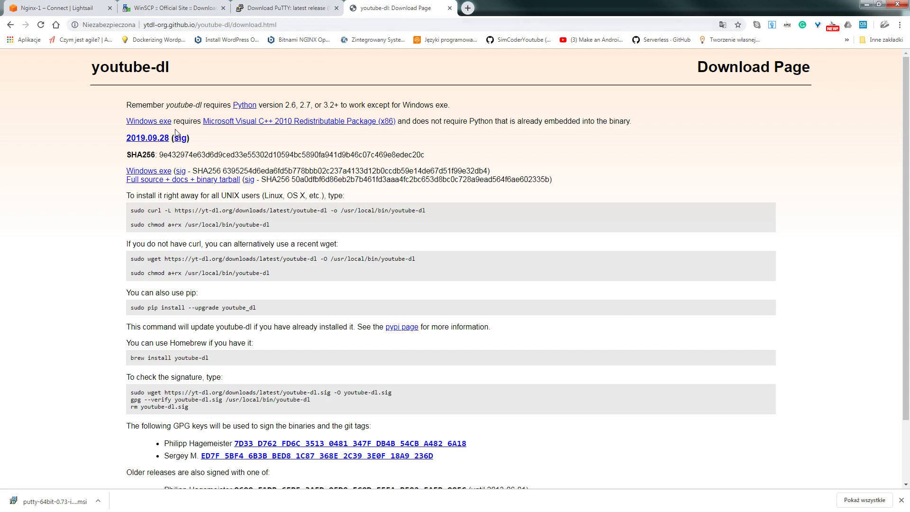
left_click_drag(133, 258, 417, 259)
right_click(402, 257)
left_click(434, 265)
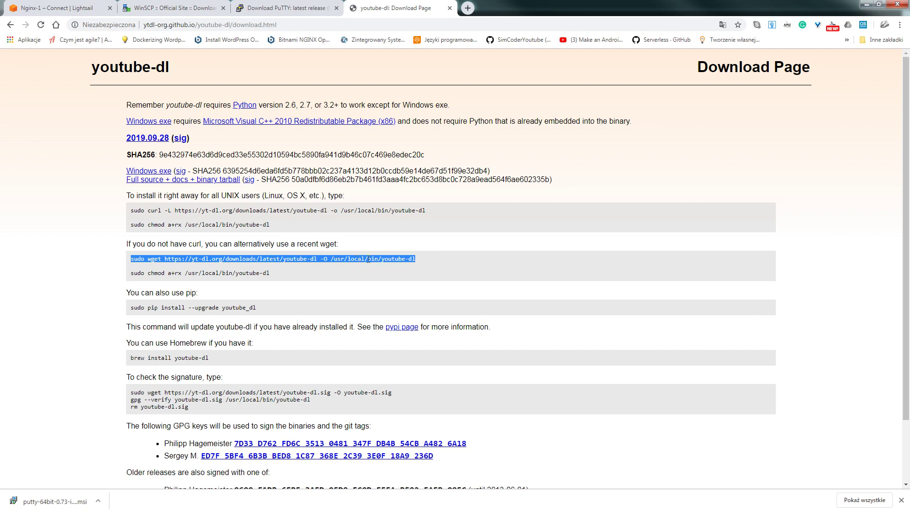
Step: Run the copied wget command in PuTTY with its output path shortened to /usr/bin/youtube-dl
key("alt+Tab")
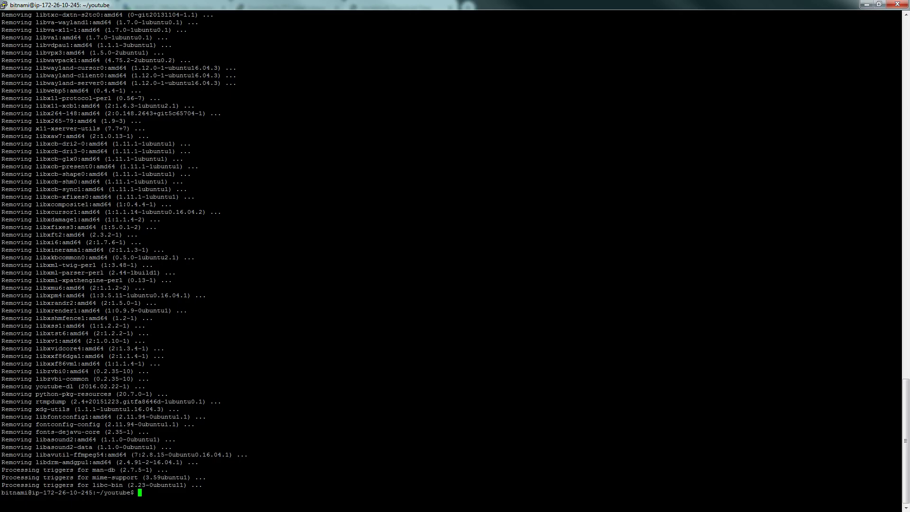
right_click(296, 288)
key("Left")
key("Left")
key("Left")
key("Left")
key("Left")
key("Left")
key("Left")
key("Left")
key("Left")
key("Left")
key("Left")
key("Left")
key("Left")
key("Left")
key("Left")
key("BackSpace")
key("BackSpace")
key("BackSpace")
key("BackSpace")
key("BackSpace")
key("BackSpace")
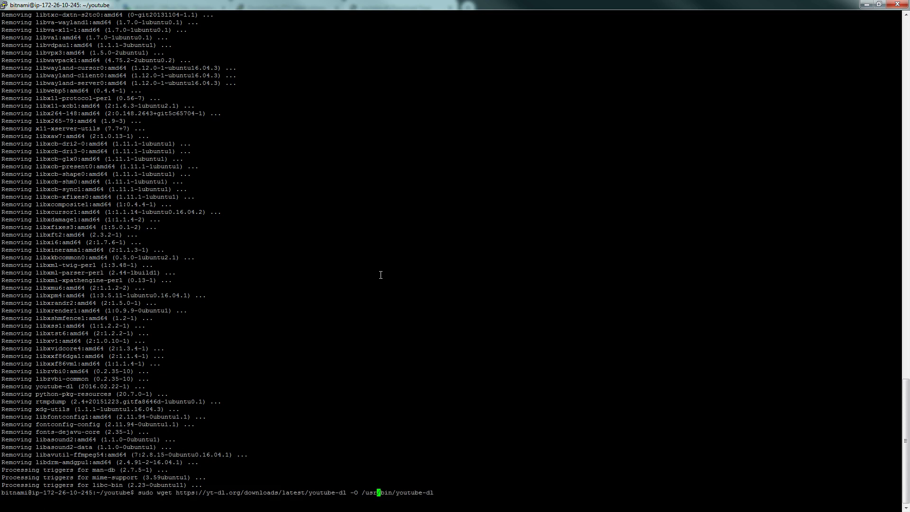
key("Return")
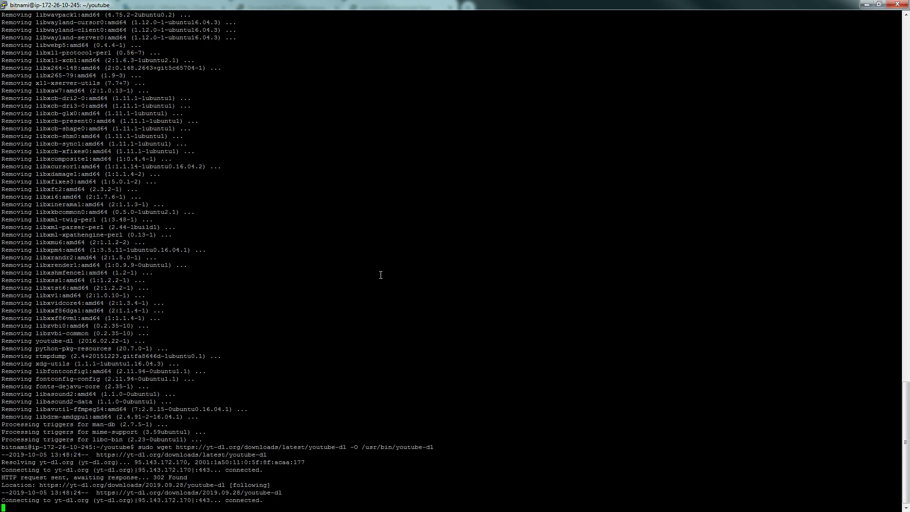
key("Up")
key("Down")
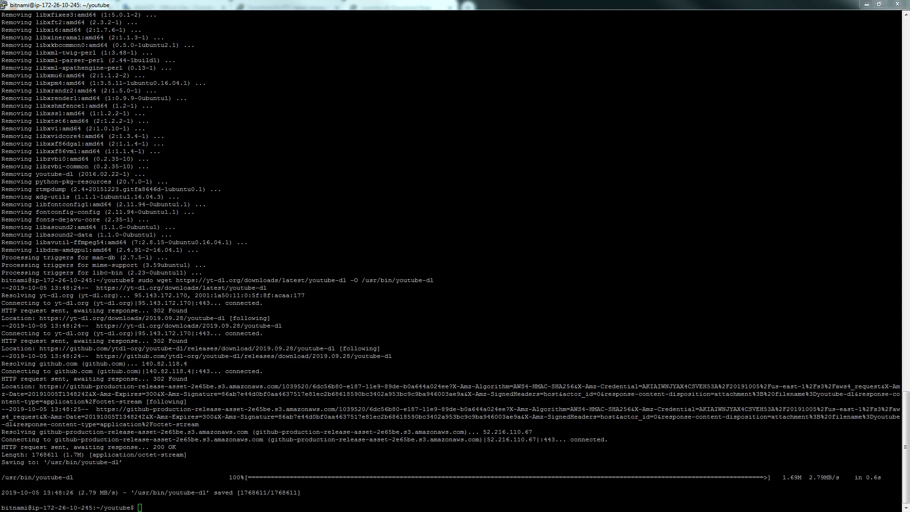
Step: Minimize the Notepad window and repeat the wget download of youtube-dl in the terminal, saving it to /usr/local/bin/youtube-dl
key("alt+Tab")
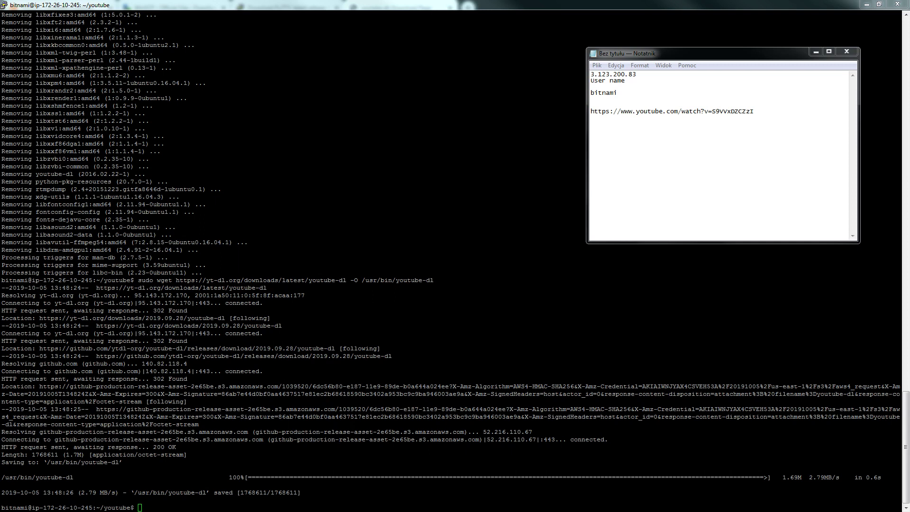
left_click(813, 51)
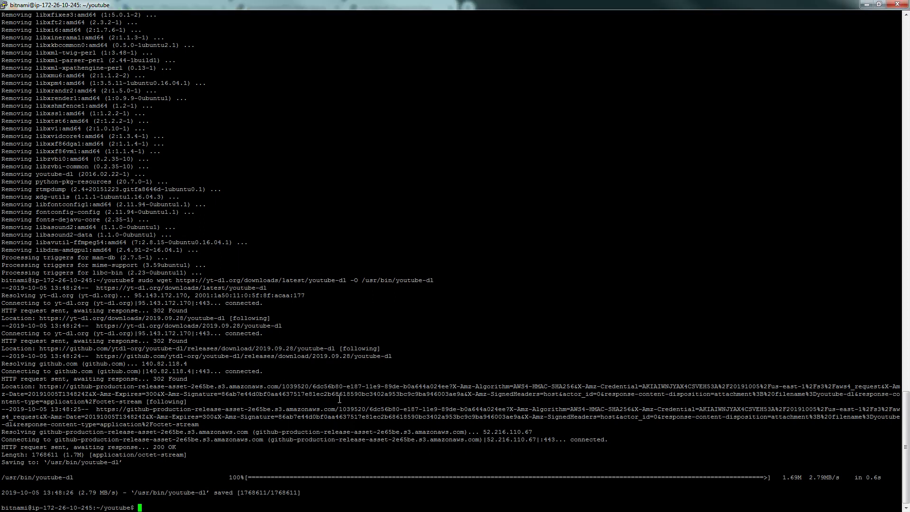
right_click(356, 239)
key("Left")
key("Left")
key("Left")
key("Left")
key("Left")
key("Left")
key("Left")
key("Left")
key("Left")
key("Left")
key("Left")
key("Left")
key("Left")
key("Left")
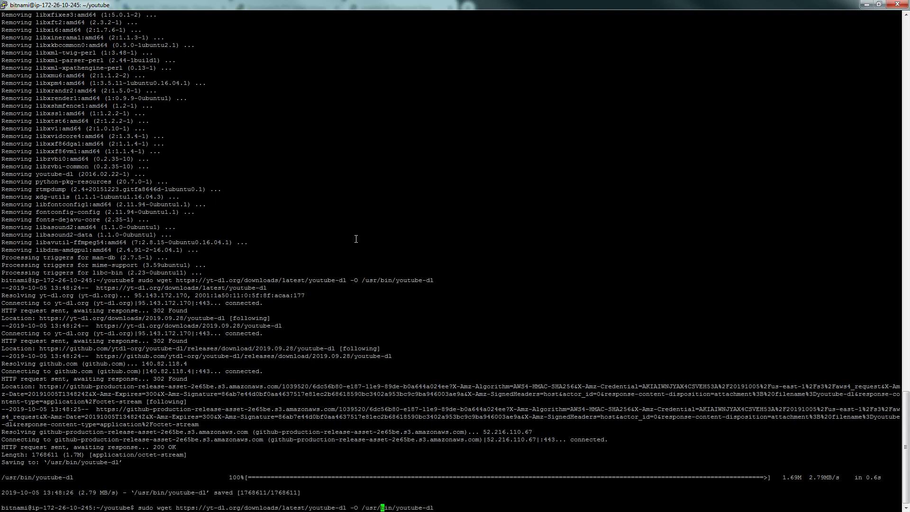
type("local/")
key("Return")
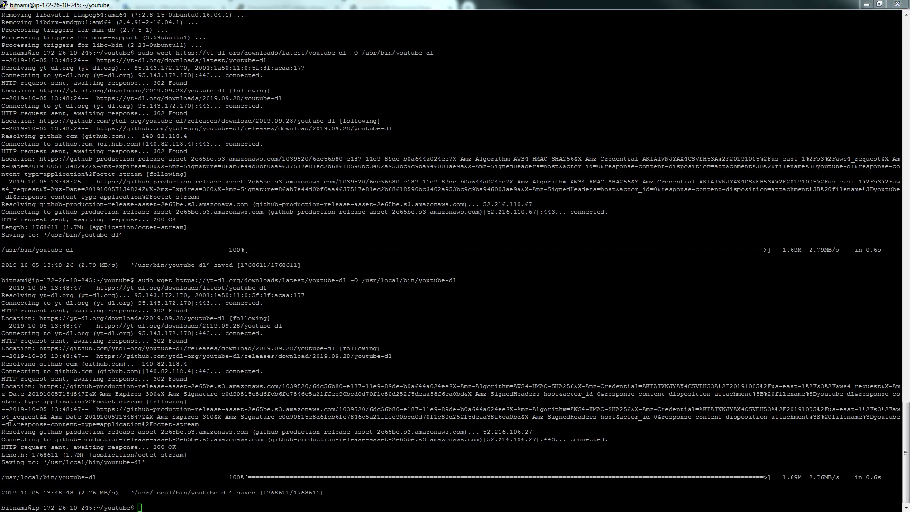
Step: Make the downloaded program readable and executable for all users with sudo chmod a+rx /usr/local/bin/youtube-dl
right_click(388, 365)
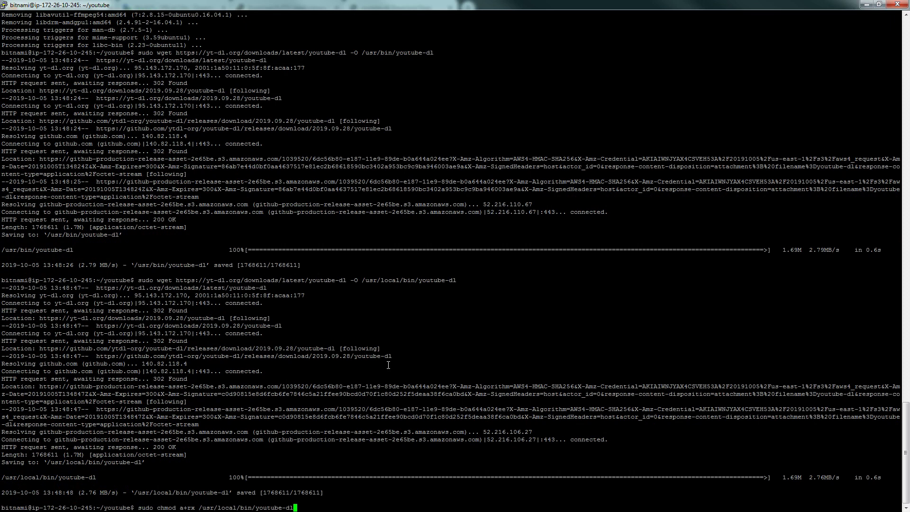
key("Return")
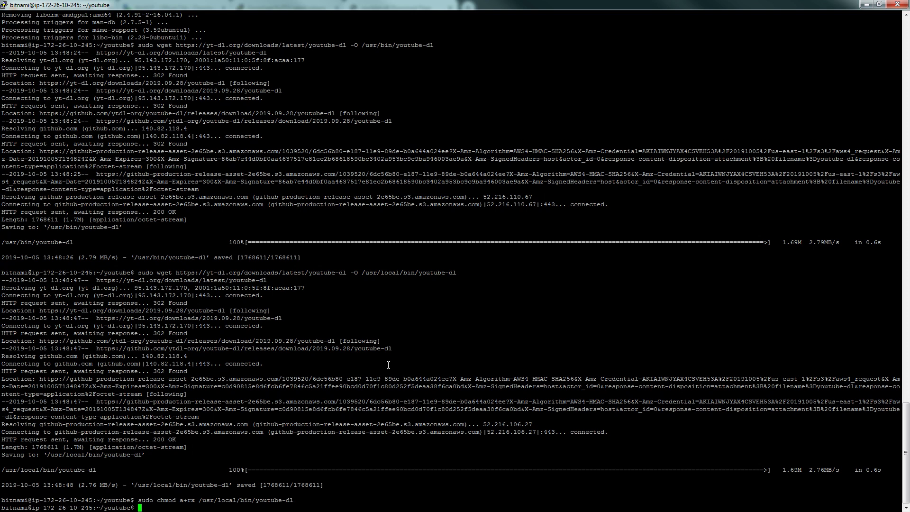
Step: Recall the earlier youtube-dl -F command for the Sting video and try to list its formats again
key("Up")
key("Up")
key("Up")
key("Up")
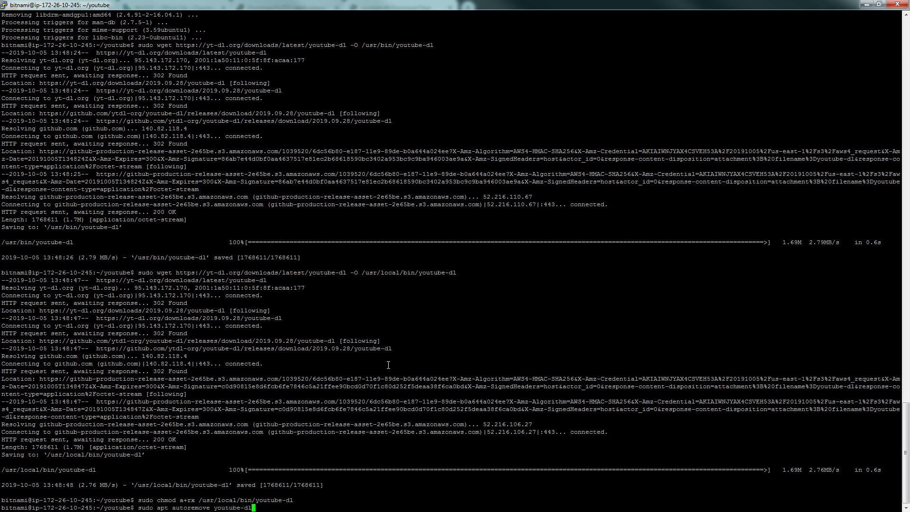
key("Up")
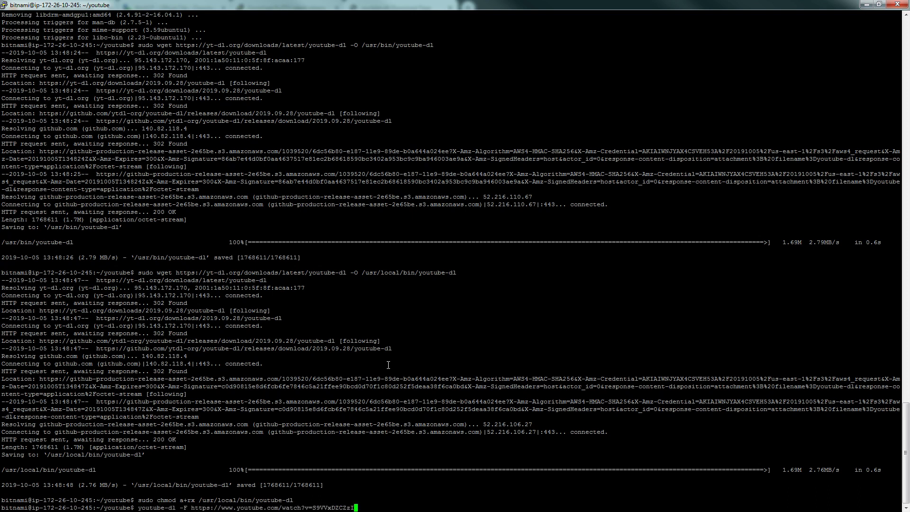
key("Return")
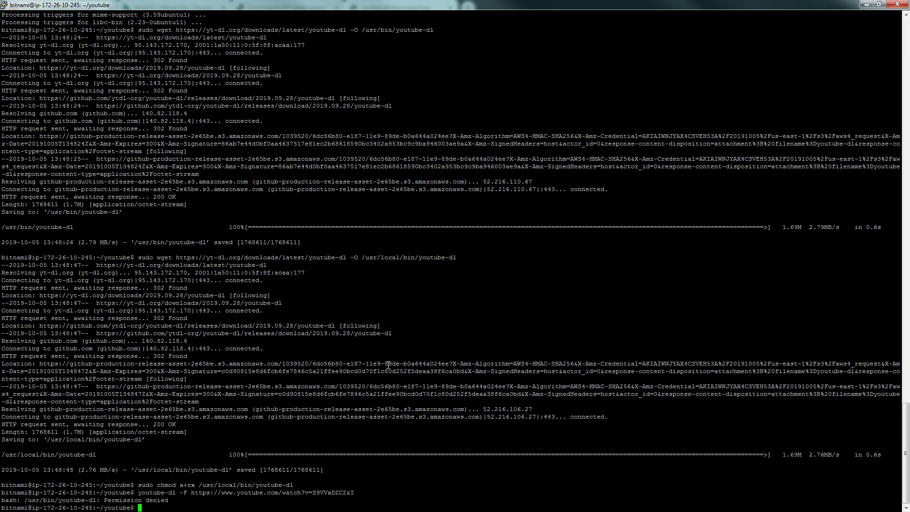
key("Up")
key("Home")
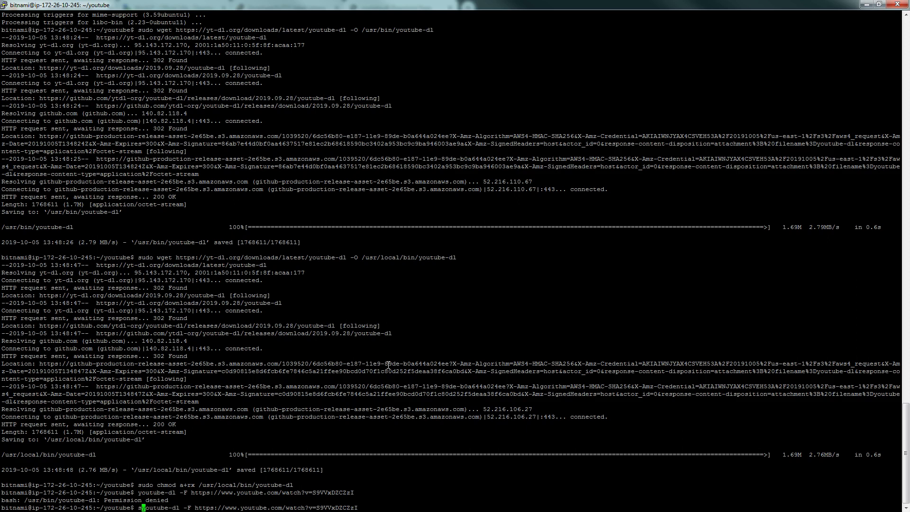
scroll(388, 364, "up", 11)
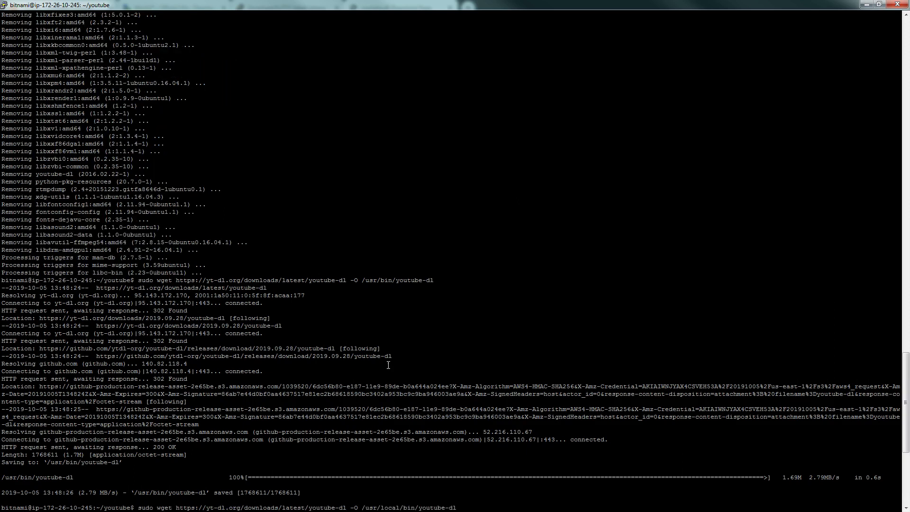
scroll(388, 365, "down", 11)
Step: Clear the terminal and check the installed version with youtube-dl --version, first without and again with sudo
type("clear")
key("Return")
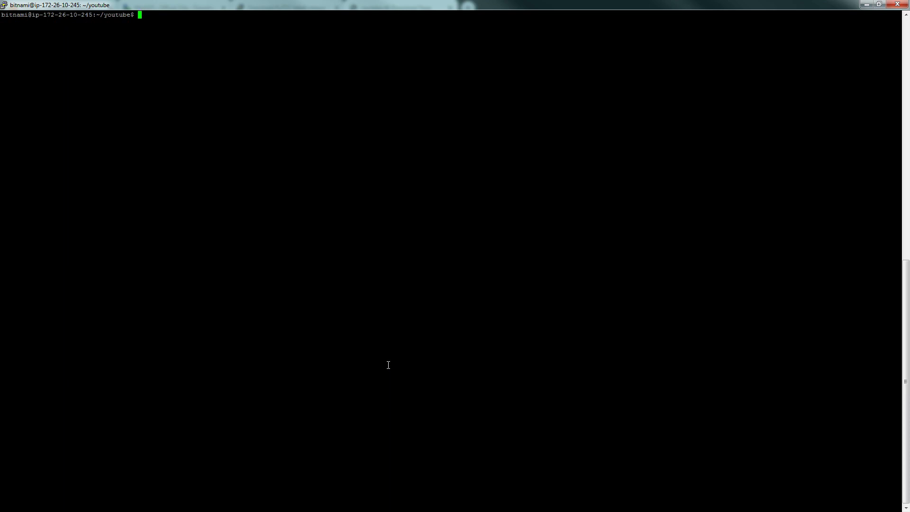
type("youtube-dl --version")
key("Return")
key("Up")
key("Home")
type("sudo")
key("Return")
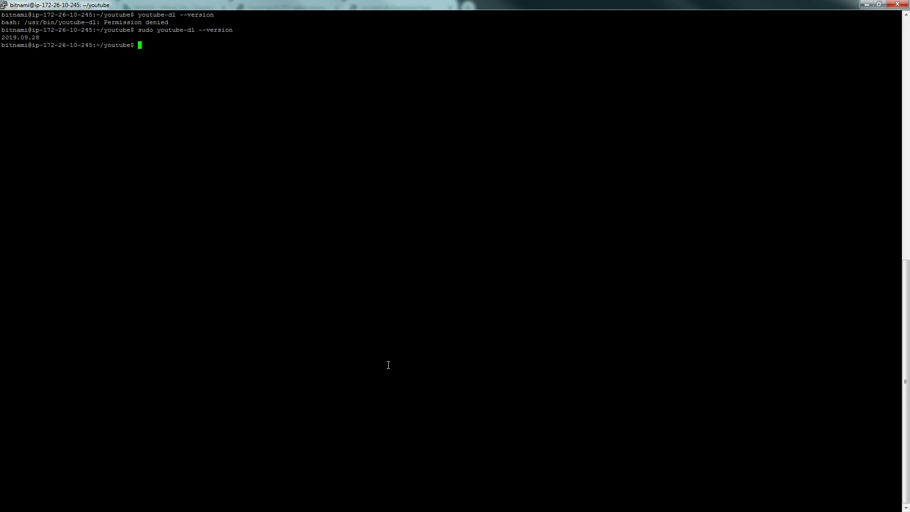
key("Up")
key("Up")
key("BackSpace")
key("BackSpace")
key("BackSpace")
key("BackSpace")
key("BackSpace")
key("BackSpace")
key("BackSpace")
key("BackSpace")
key("BackSpace")
type("-F https://www.youtube.com/watch?v=S9VVxDZCZzI")
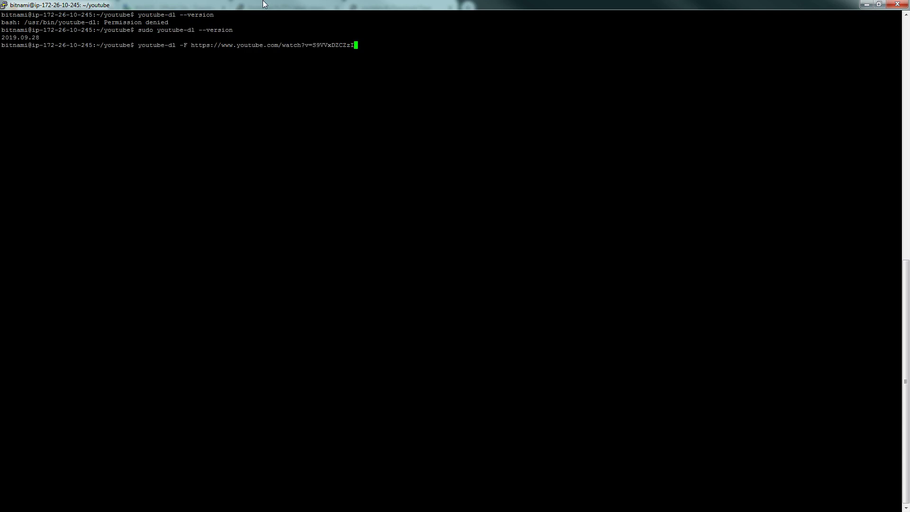
key("ctrl+a")
type("sudo")
key("Return")
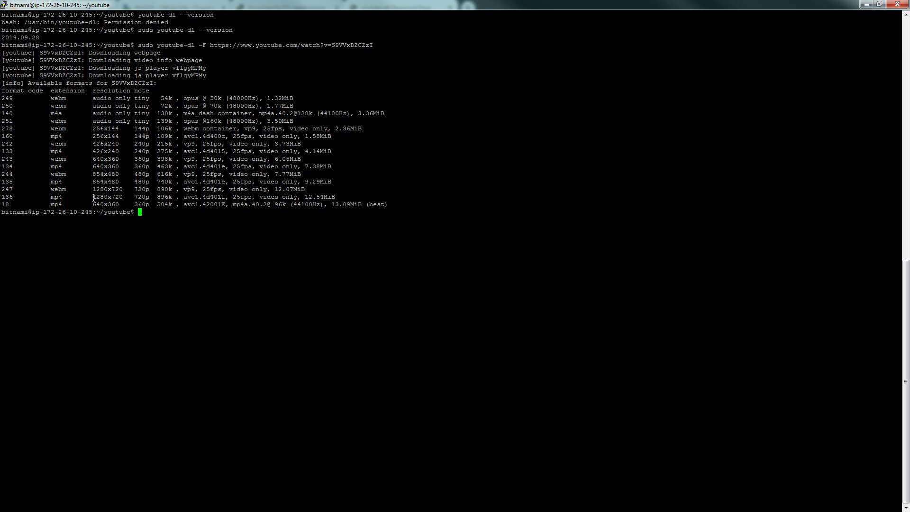
Step: Download the Sting video's 1280x720 mp4 format with sudo youtube-dl -f 136, reusing the format listing command and its URL
left_click_drag(93, 197, 142, 197)
left_click(228, 199)
left_click_drag(335, 198, 17, 197)
left_click(195, 216)
left_click_drag(43, 197, 120, 197)
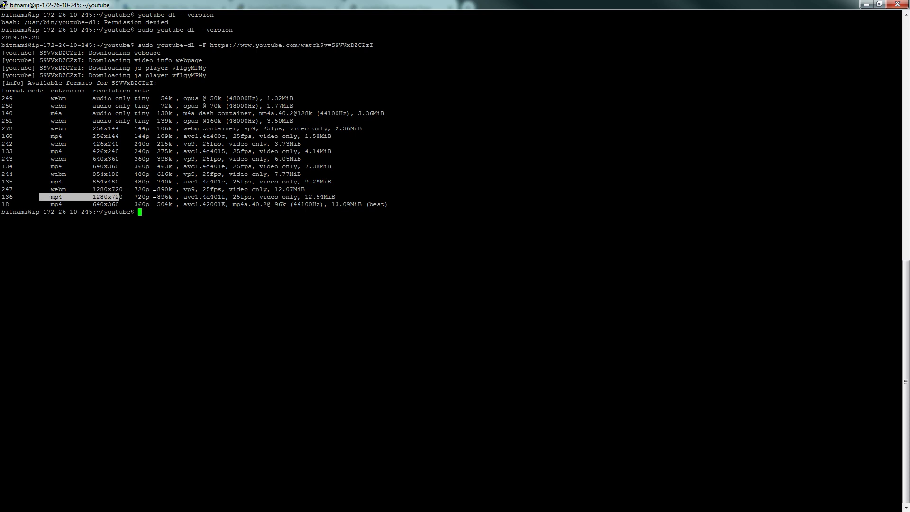
left_click(184, 198)
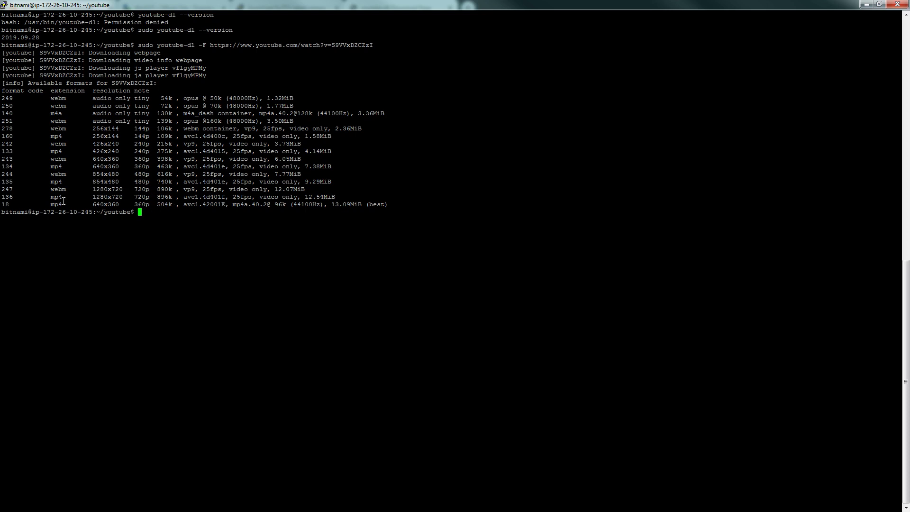
key("Up")
key("Left")
key("Left")
key("Left")
key("Left")
key("Left")
key("Left")
key("Left")
key("Left")
key("Left")
key("Left")
key("Left")
key("Left")
key("Left")
key("Left")
key("Left")
key("Left")
key("Left")
key("Left")
key("Left")
key("Left")
key("Left")
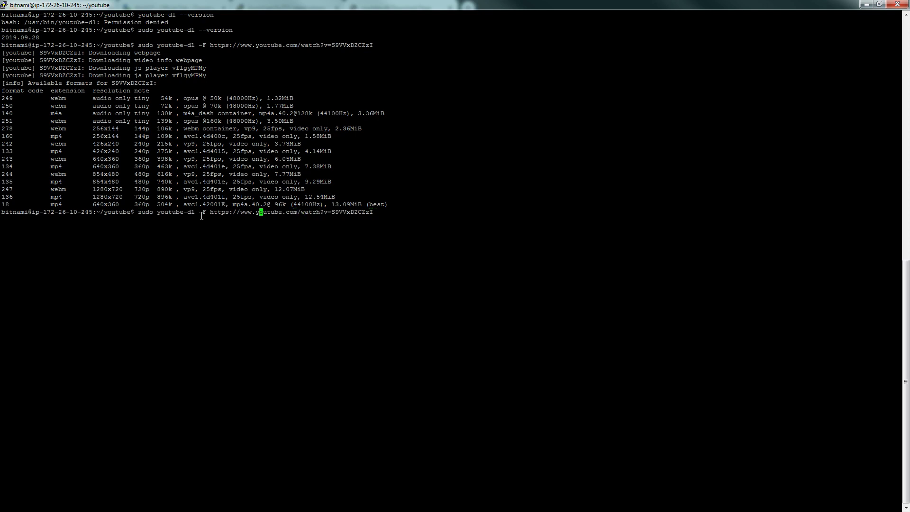
key("BackSpace")
type("f")
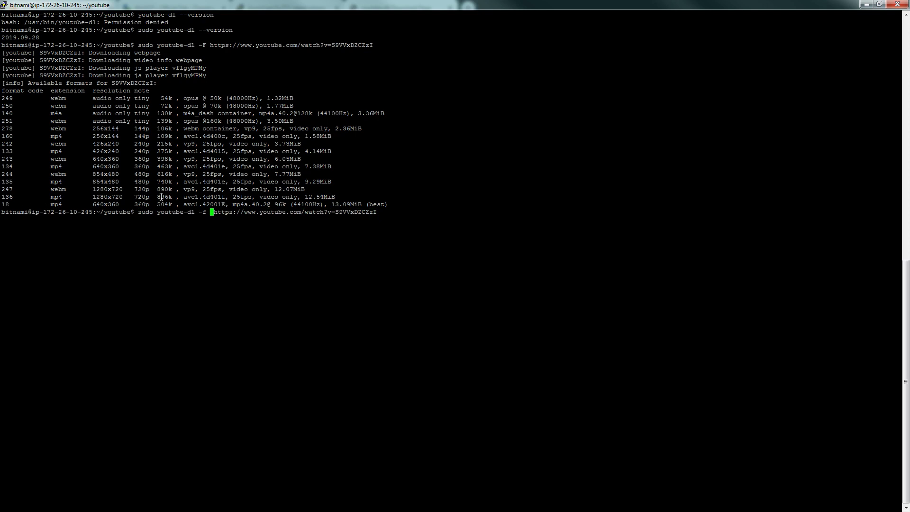
left_click_drag(138, 198, 85, 198)
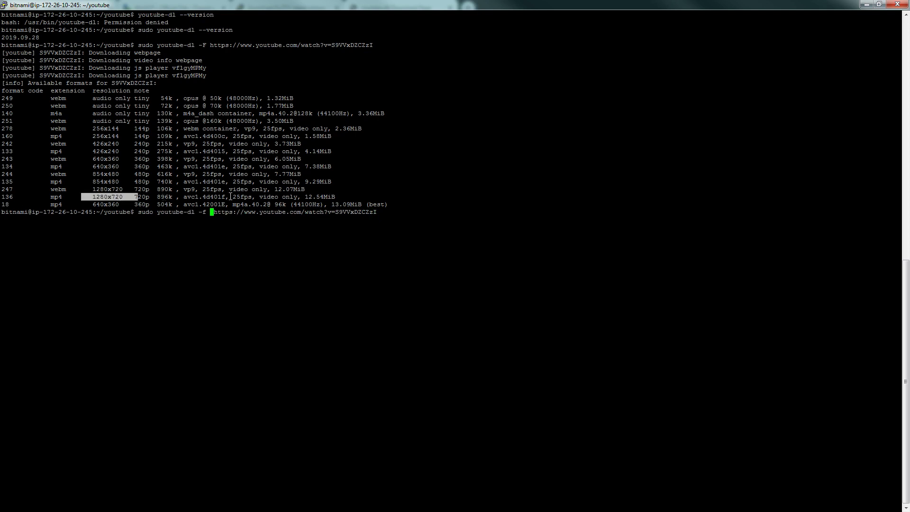
left_click_drag(12, 198, 3, 198)
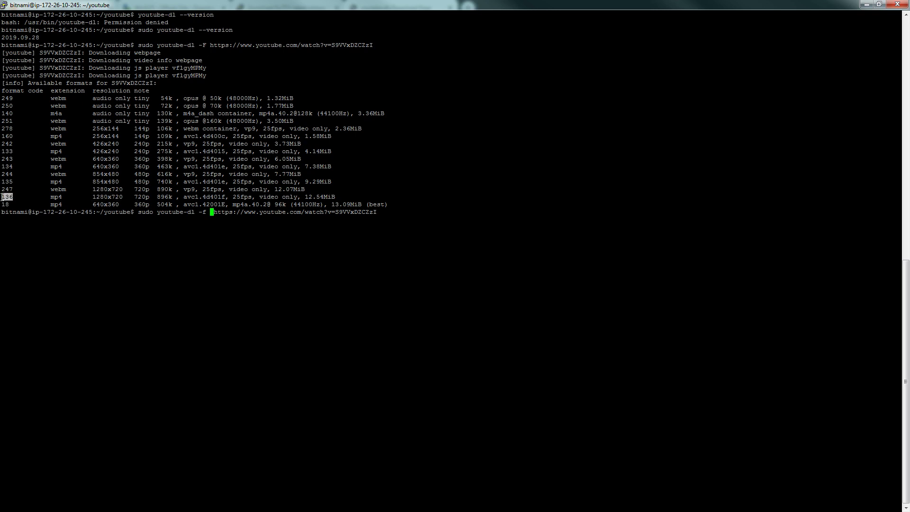
type("136")
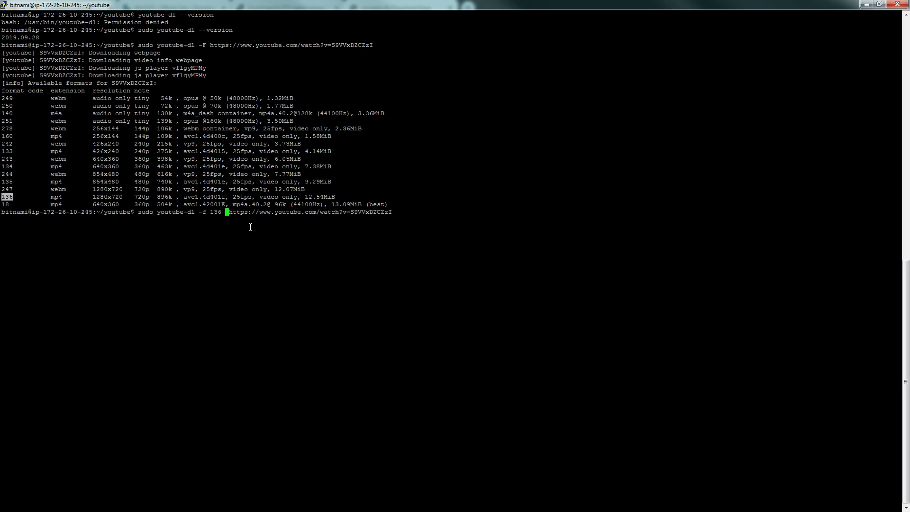
key("Return")
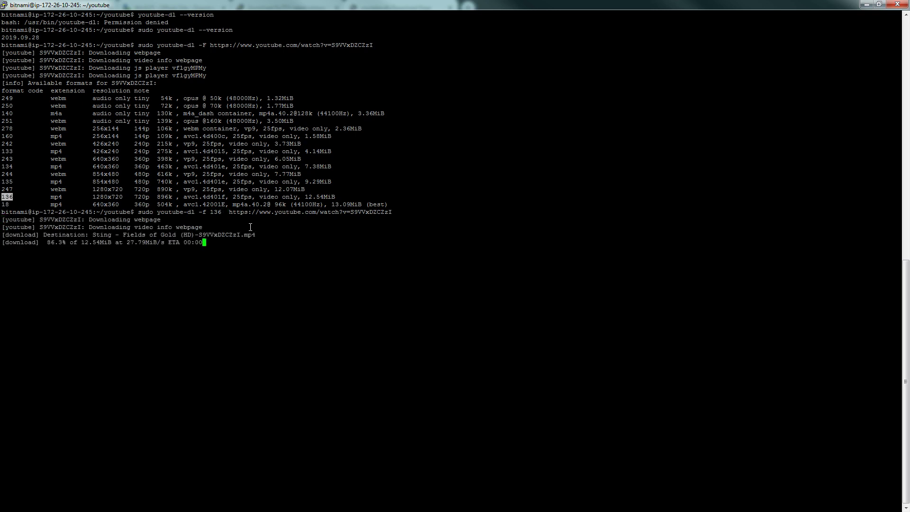
Step: List the contents of the youtube directory with ls to check for the downloaded file
type("ks")
key("Return")
type("ls")
key("Return")
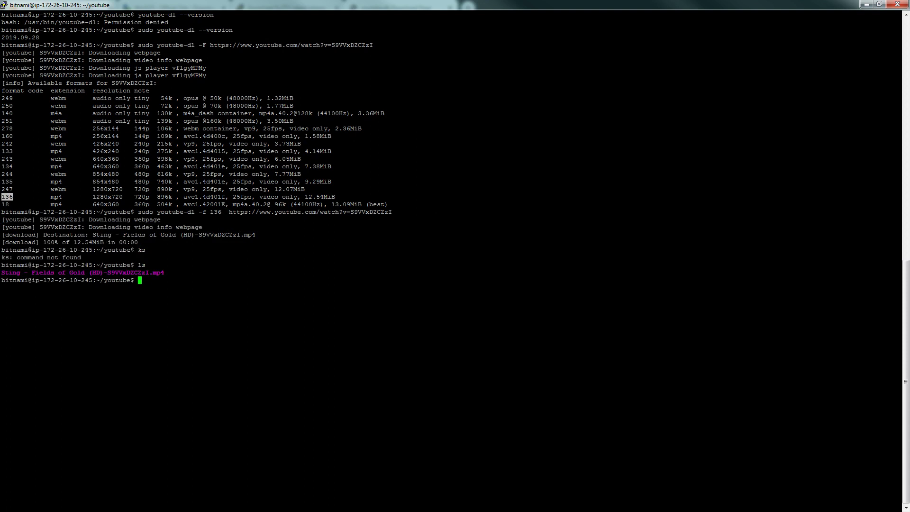
Step: Switch to the WinSCP login window and start a new connection, discarding the edit of the saved Plesk session
left_click_drag(663, 108, 598, 93)
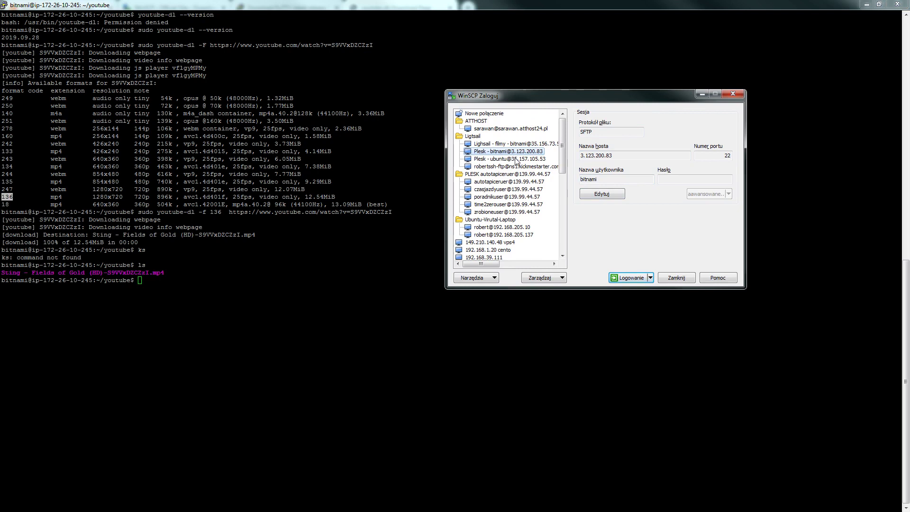
left_click(605, 194)
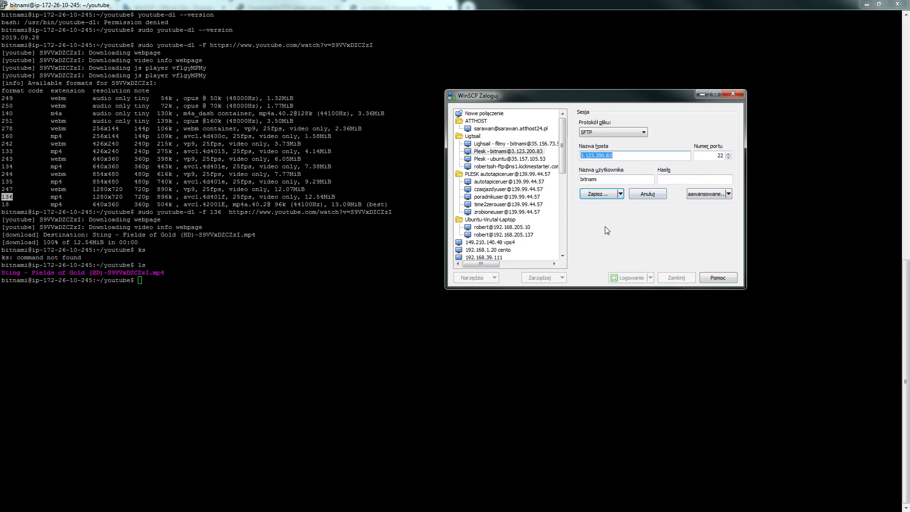
left_click(476, 115)
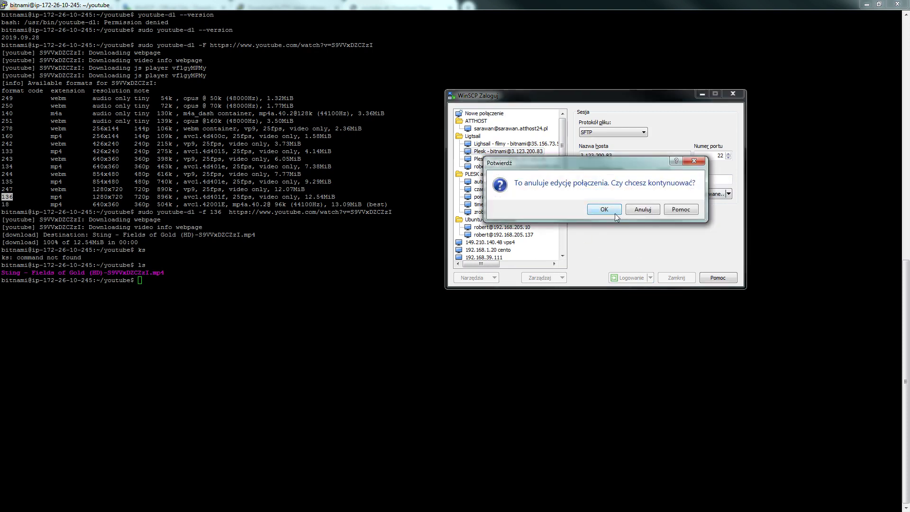
left_click(616, 211)
Step: Copy the host address 3.123.200.83 and the user name bitnami from the Notepad notes into the new SFTP connection
left_click(598, 155)
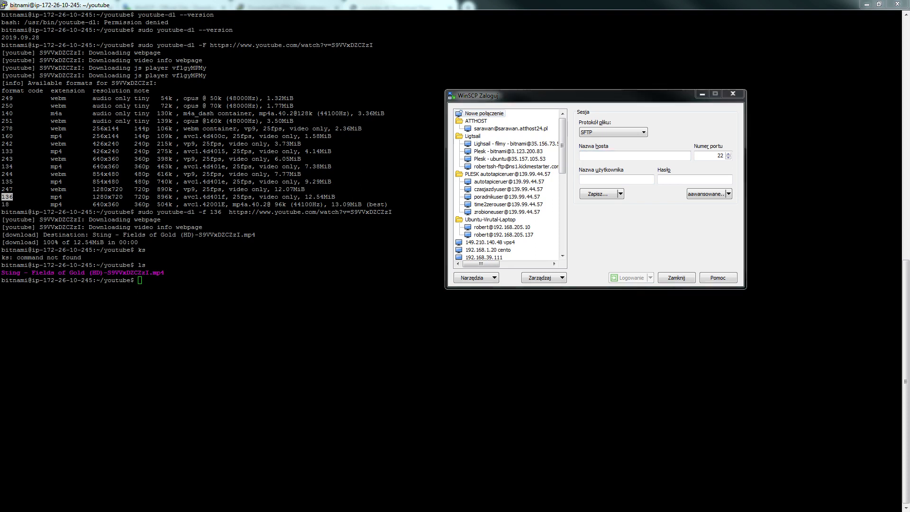
key("alt+Tab")
left_click_drag(641, 74, 588, 74)
key("ctrl+c")
left_click(541, 104)
key("ctrl+v")
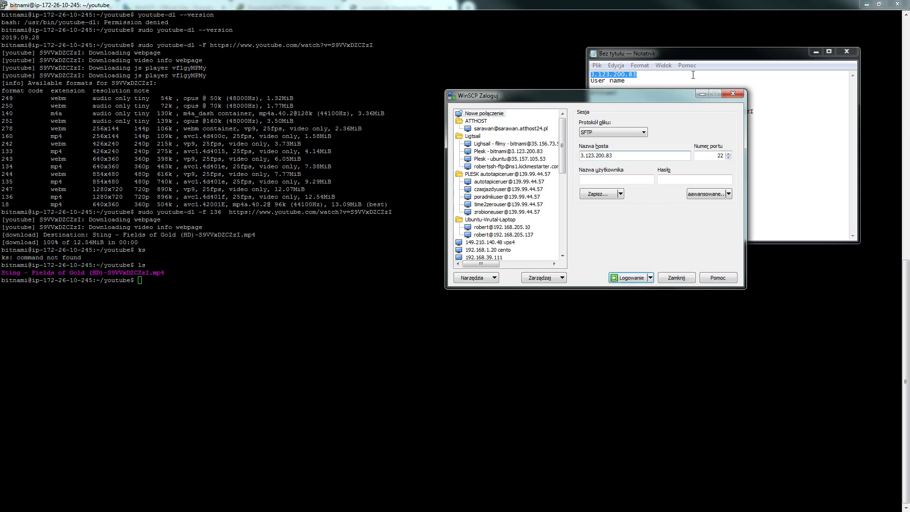
left_click(632, 81)
left_click_drag(619, 93, 591, 93)
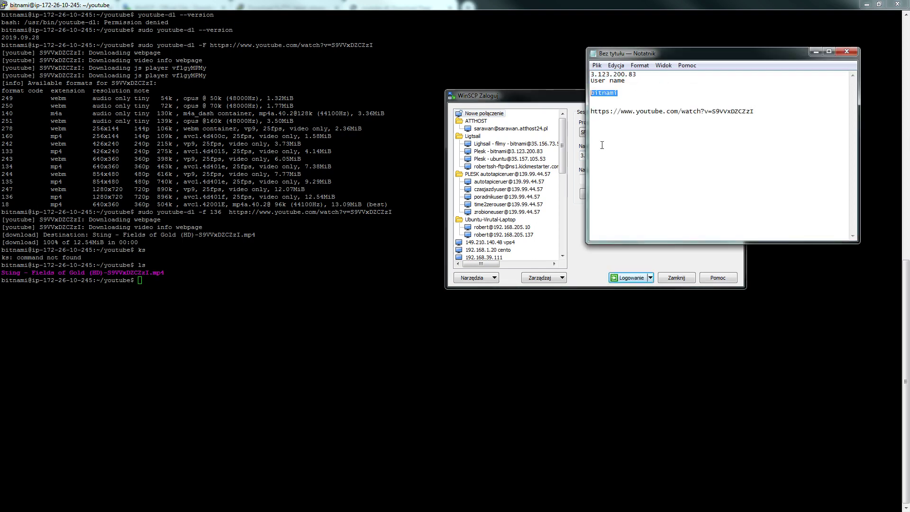
left_click(572, 255)
key("ctrl+v")
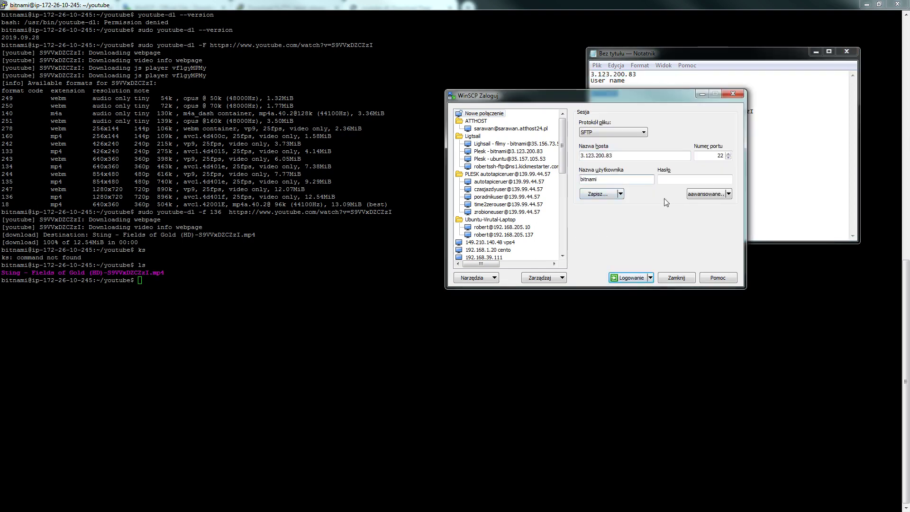
left_click(619, 194)
left_click(621, 206)
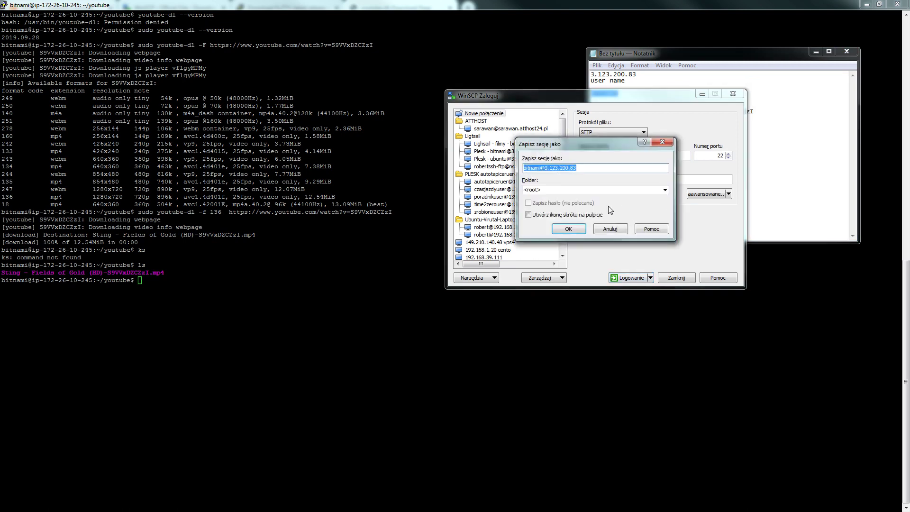
left_click(665, 189)
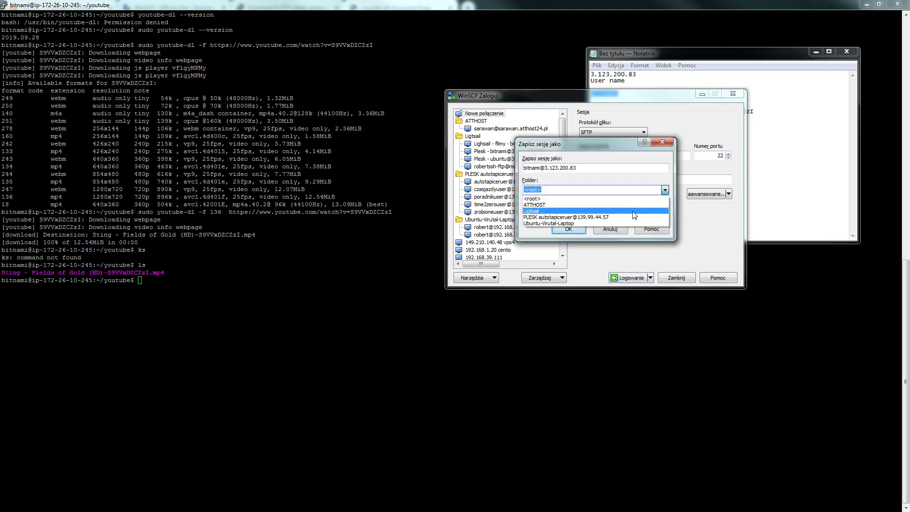
left_click(633, 213)
left_click(576, 230)
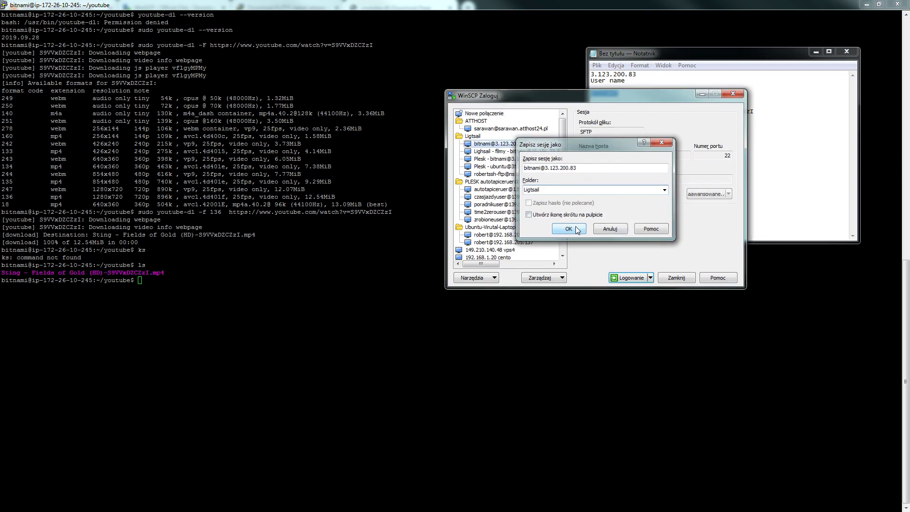
Step: Edit the saved session to authenticate with the private key file D:\B\LightsailDefaultKey-eu-central-nginx.ppk and save it
left_click(615, 198)
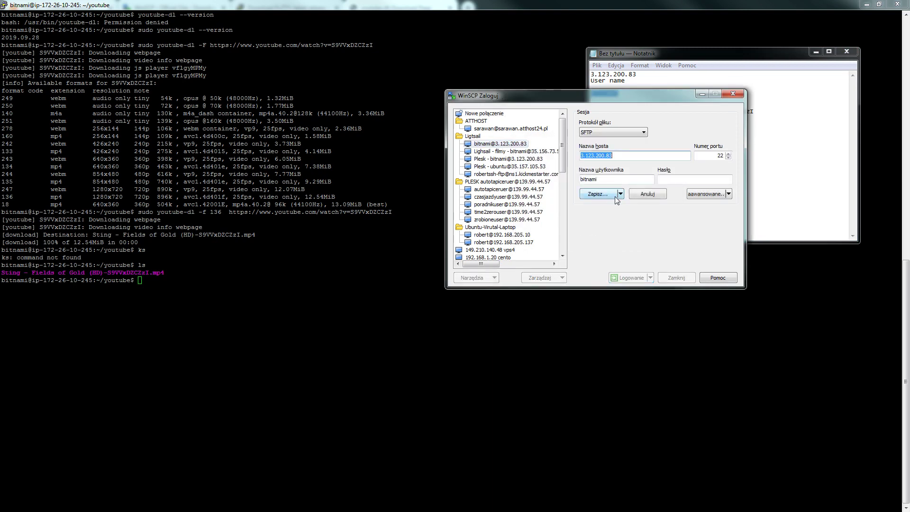
left_click(706, 194)
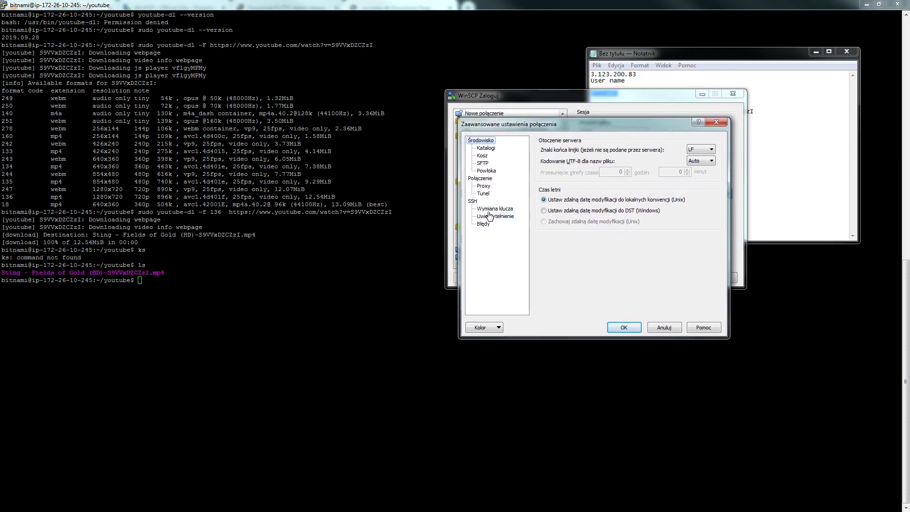
left_click(490, 216)
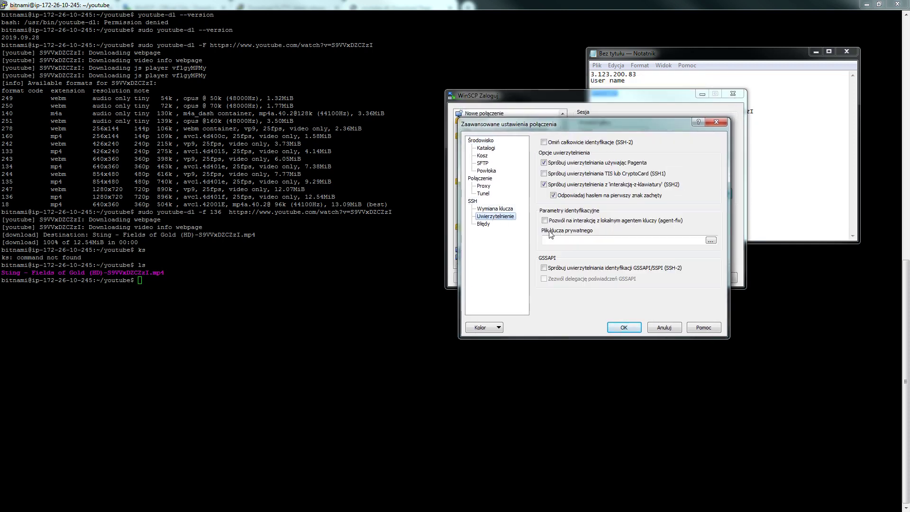
left_click(710, 241)
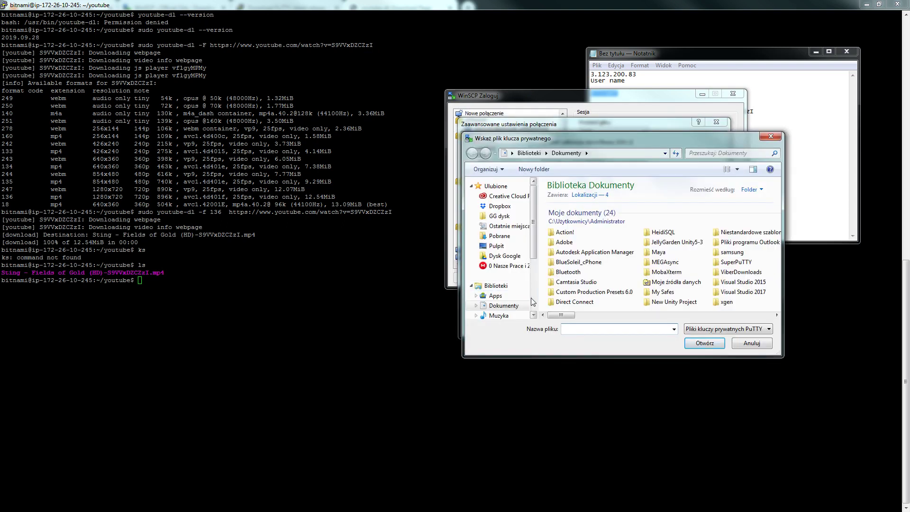
scroll(502, 284, "down", 3)
left_click(500, 281)
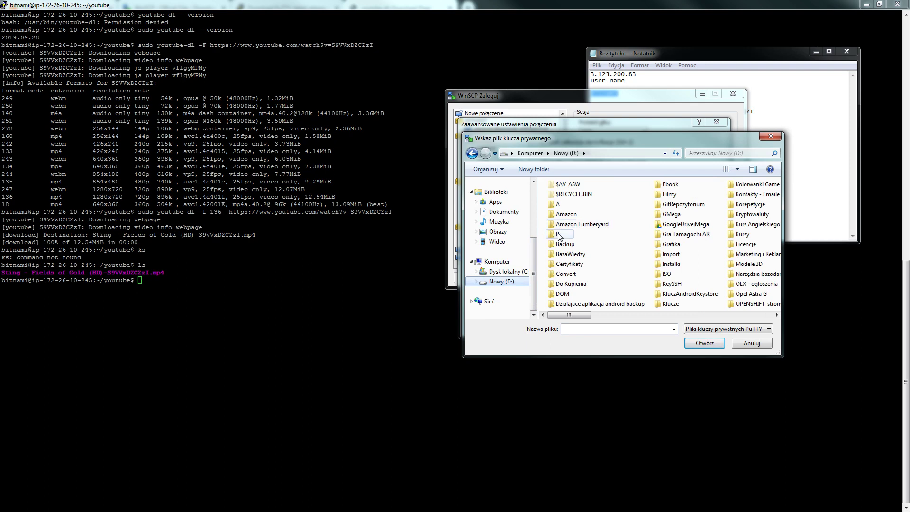
double_click(558, 234)
double_click(587, 195)
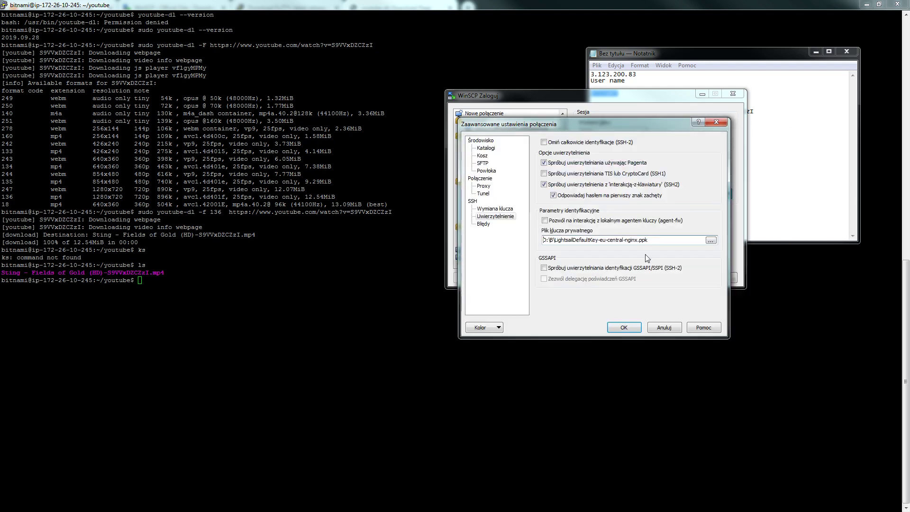
left_click(630, 327)
left_click(599, 194)
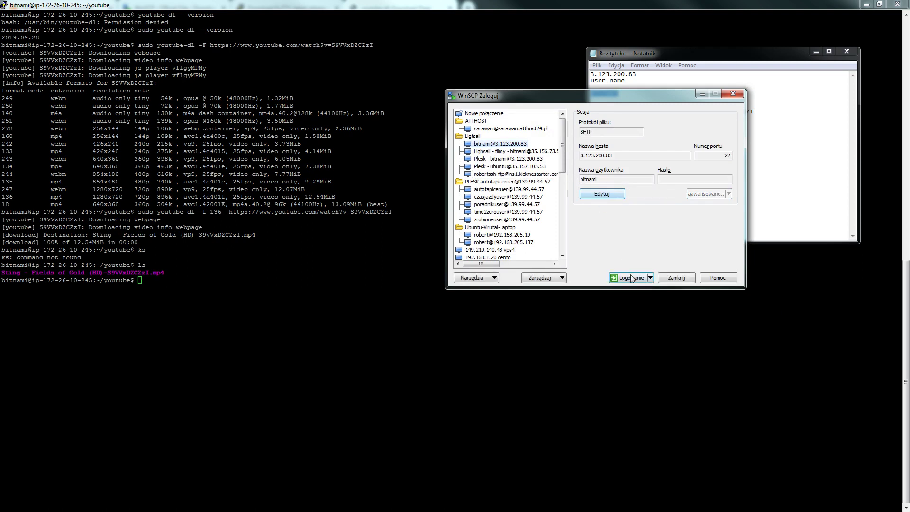
Step: Log in to the saved session, updating the stored server key, and open the remote youtube folder
left_click(623, 278)
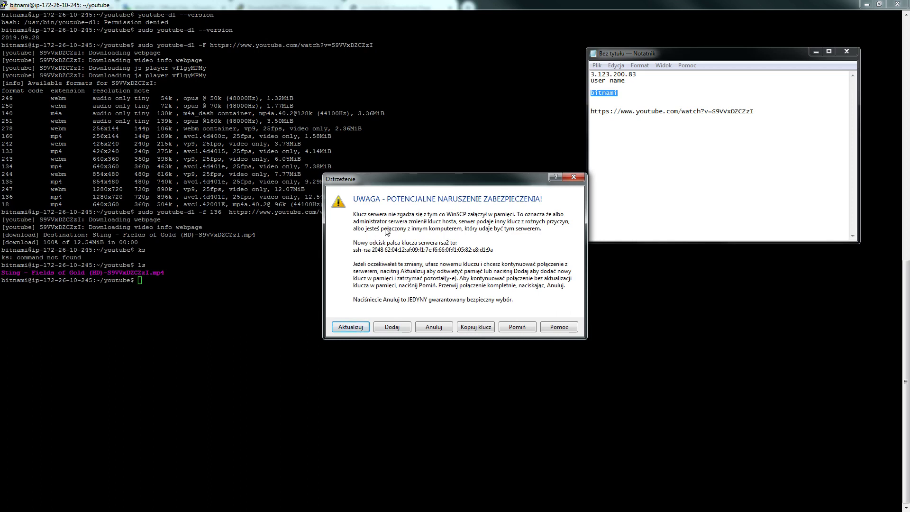
left_click(351, 331)
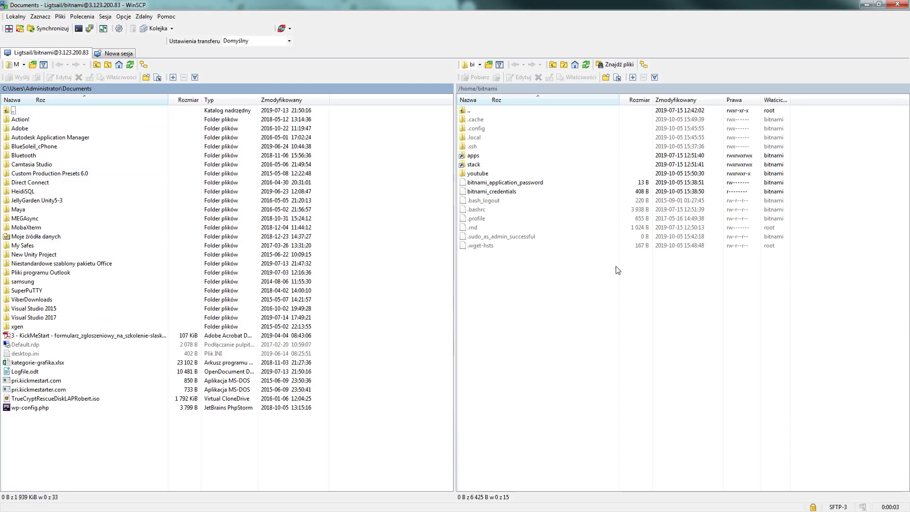
double_click(483, 175)
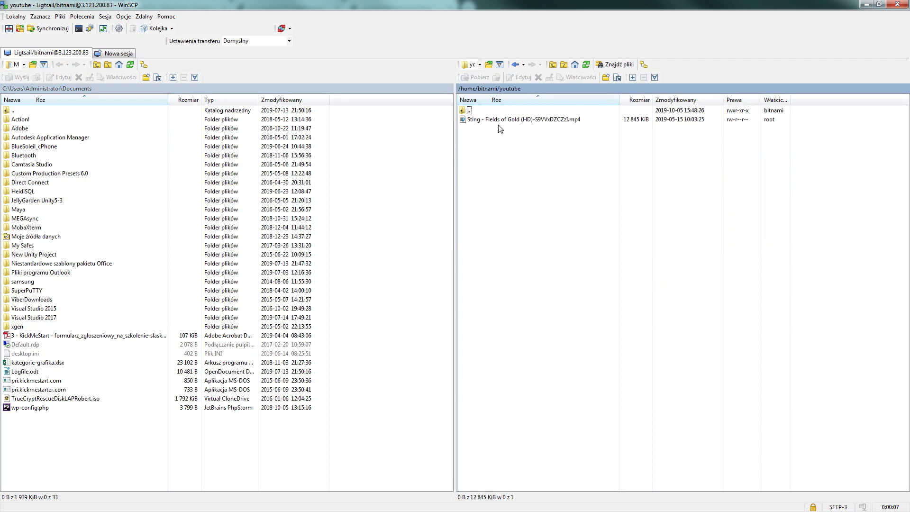
Step: Switch the local side of WinSCP from the Documents folder to drive D, sorted by name, and open folder B
left_click(479, 120)
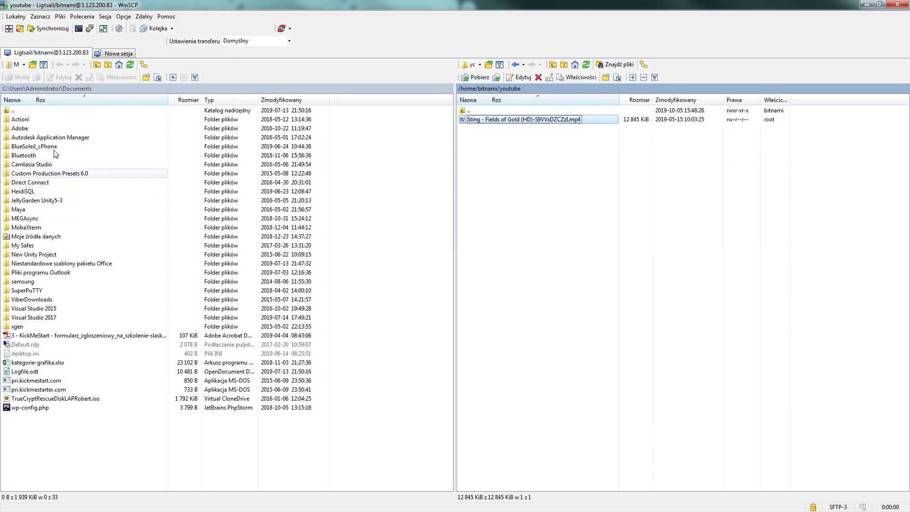
double_click(21, 111)
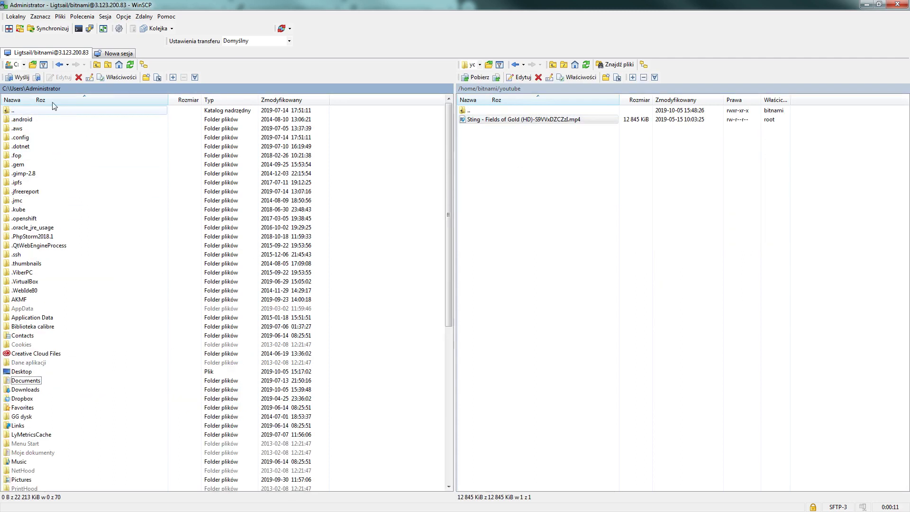
left_click(23, 64)
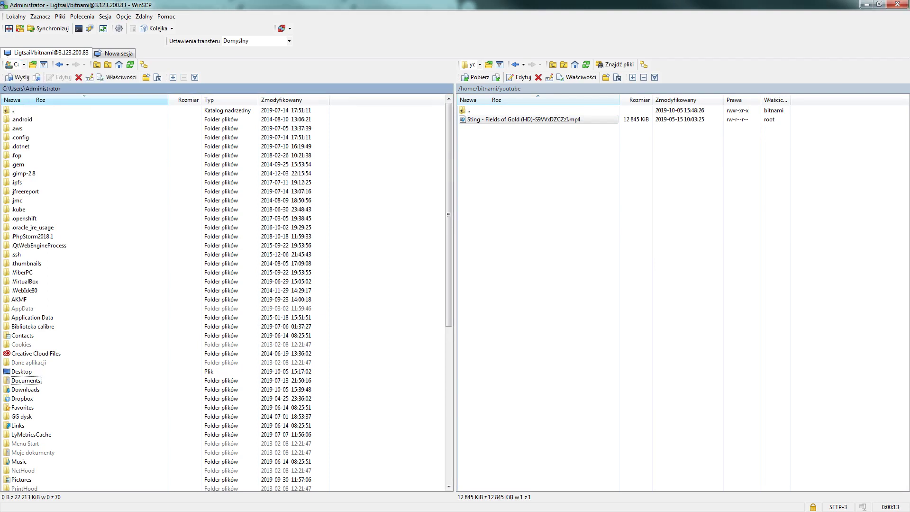
left_click(95, 99)
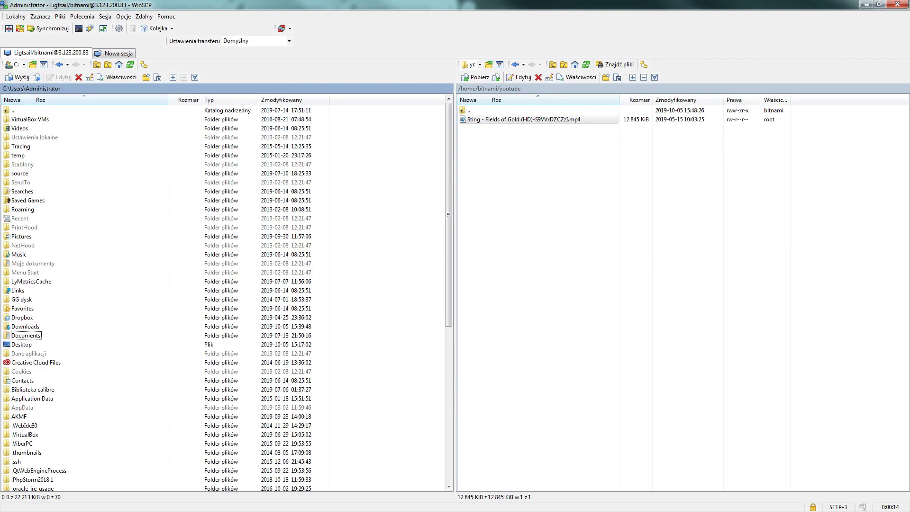
left_click(32, 67)
left_click(23, 106)
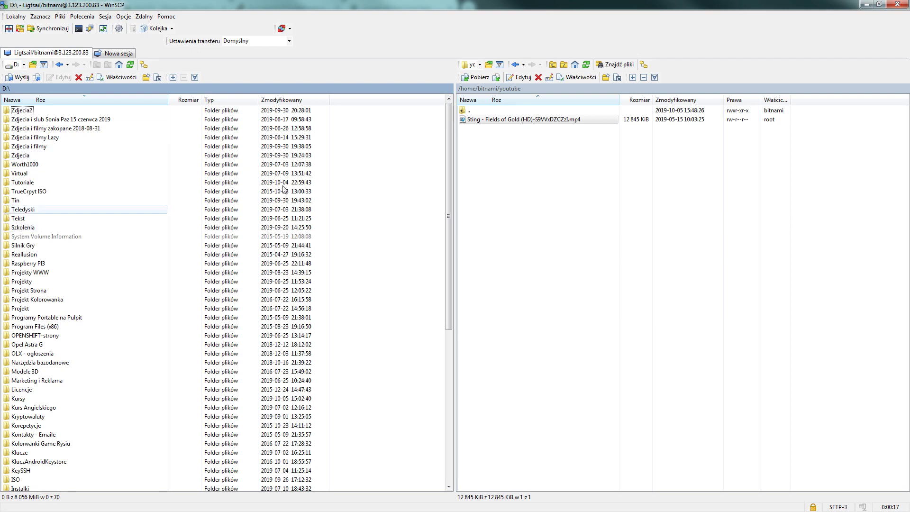
scroll(118, 157, "down", 8)
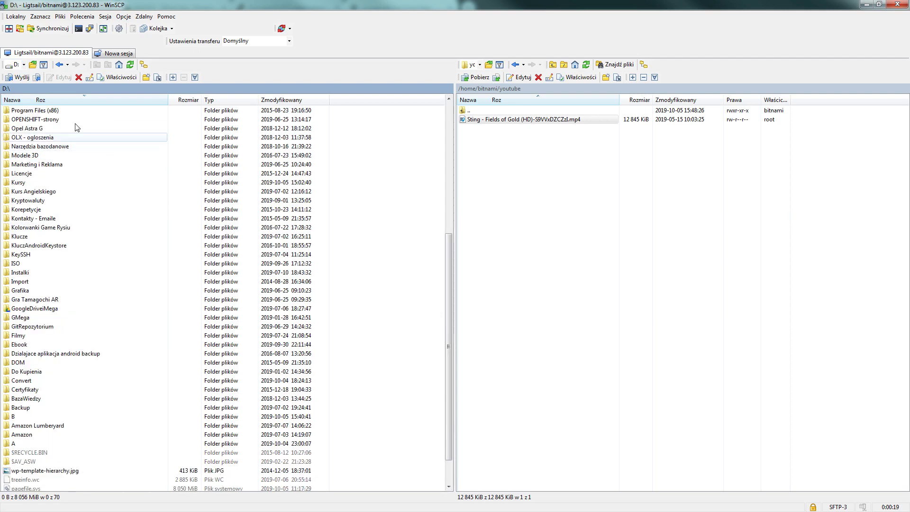
left_click(57, 100)
scroll(71, 180, "up", 10)
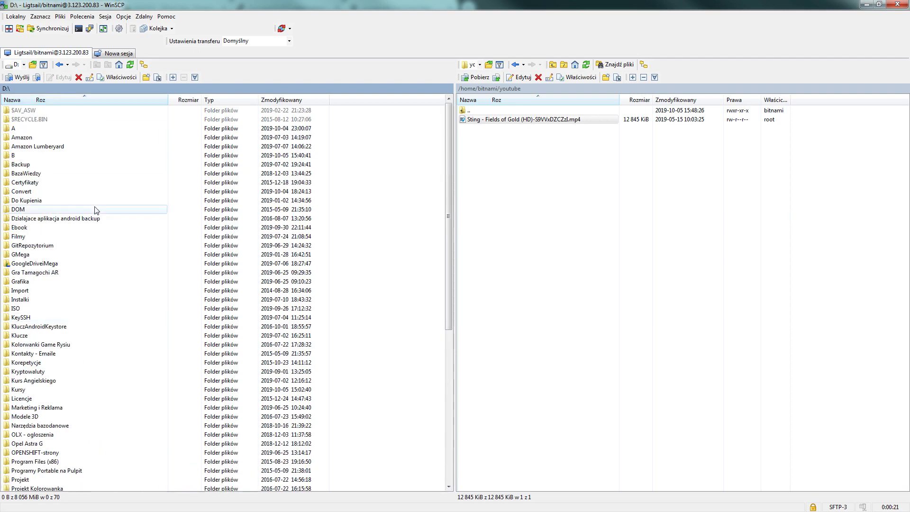
double_click(34, 155)
Step: Download the remote Sting - Fields of Gold MP4 file to D:\B
left_click(545, 120)
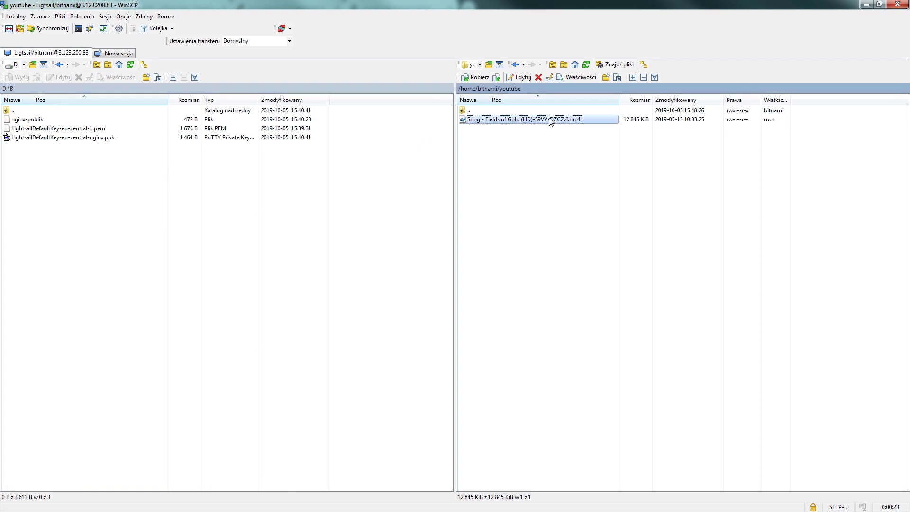
left_click(493, 78)
left_click(473, 287)
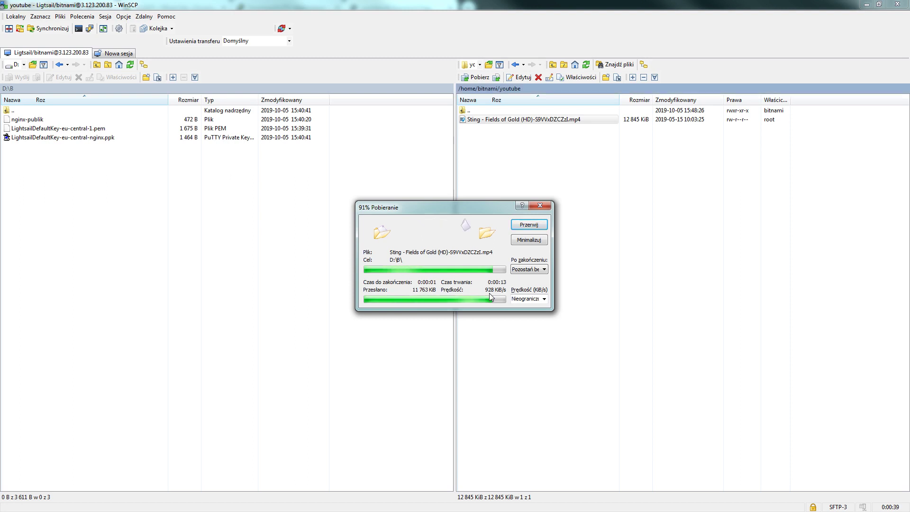
left_click(64, 129)
right_click(64, 130)
key("Escape")
right_click(64, 130)
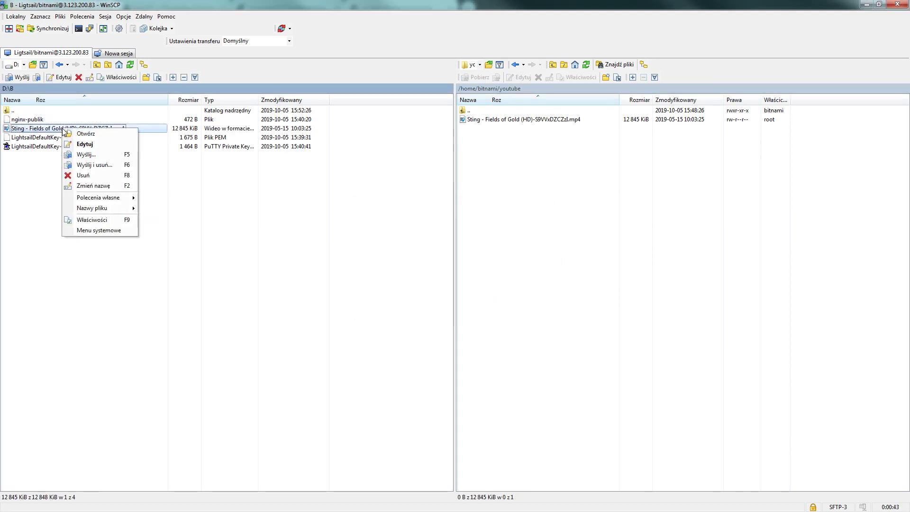
left_click(58, 329)
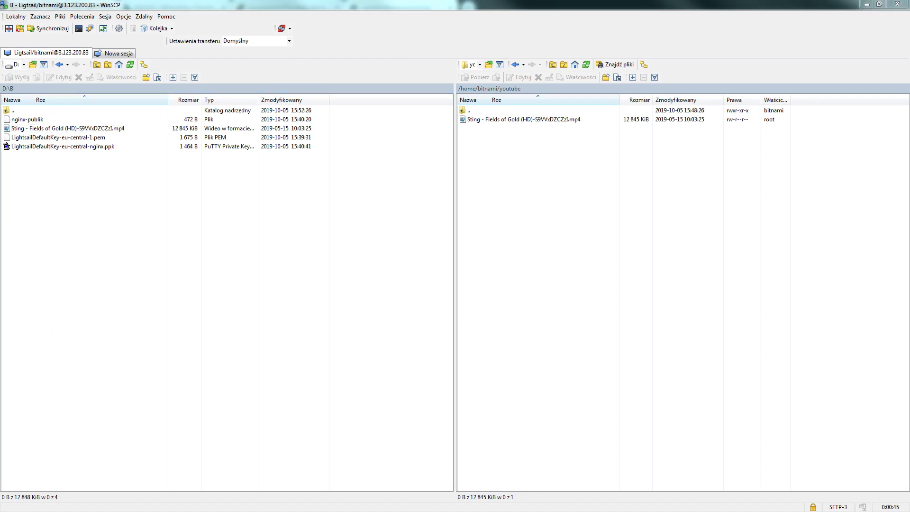
Step: Play the downloaded Sting video from the Explorer folder D:\B in VLC media player, maximized, and close the player
right_click(357, 128)
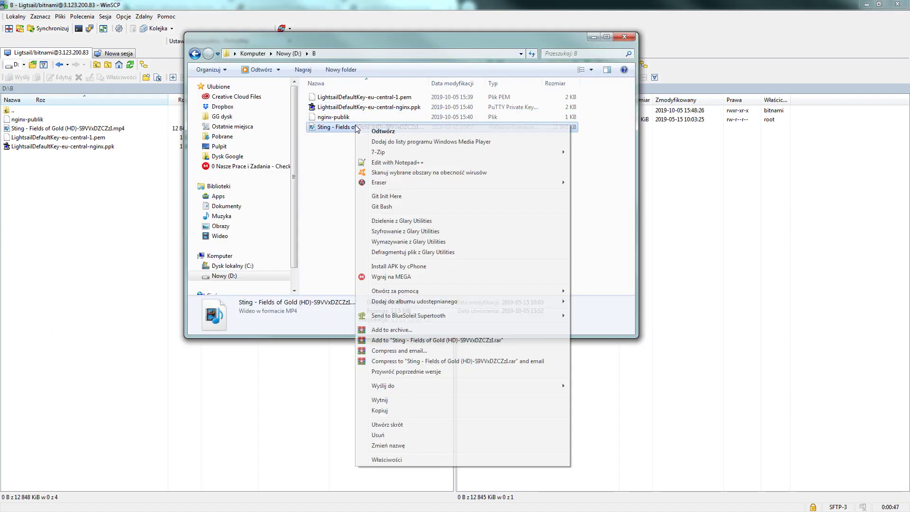
mouse_move(527, 287)
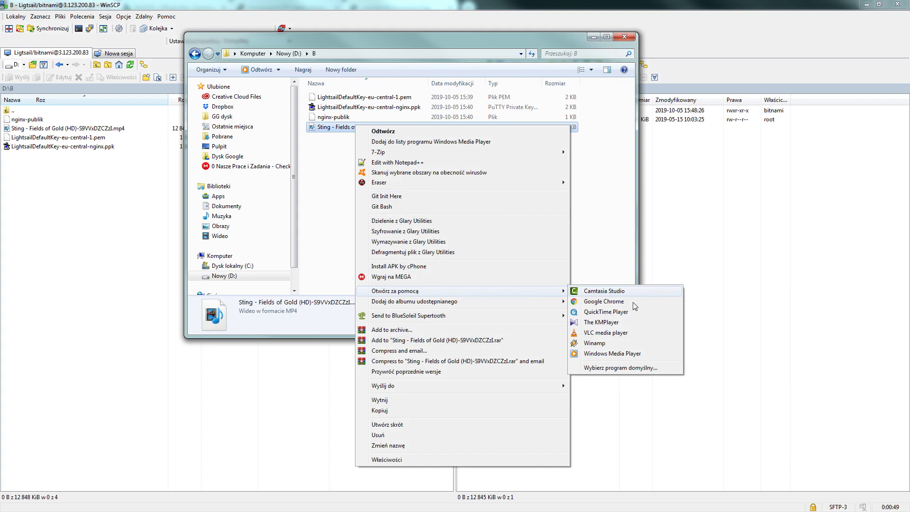
left_click(605, 334)
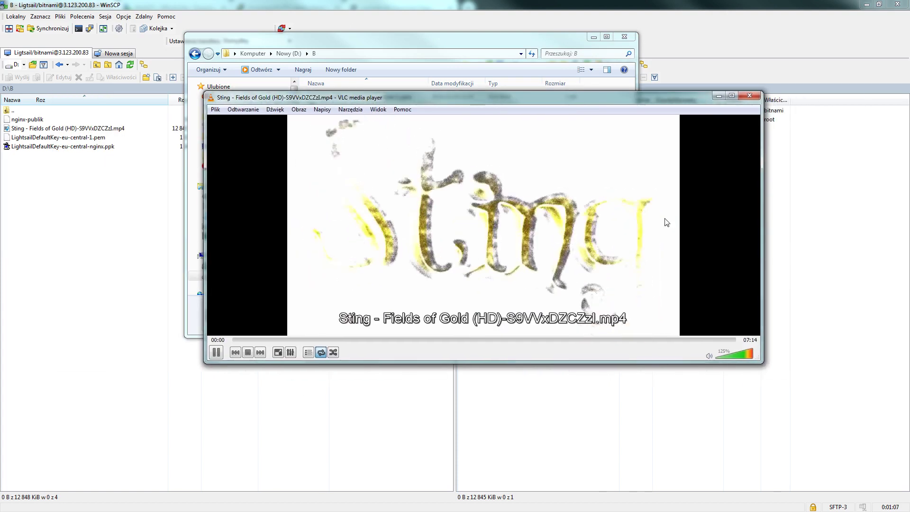
left_click(732, 96)
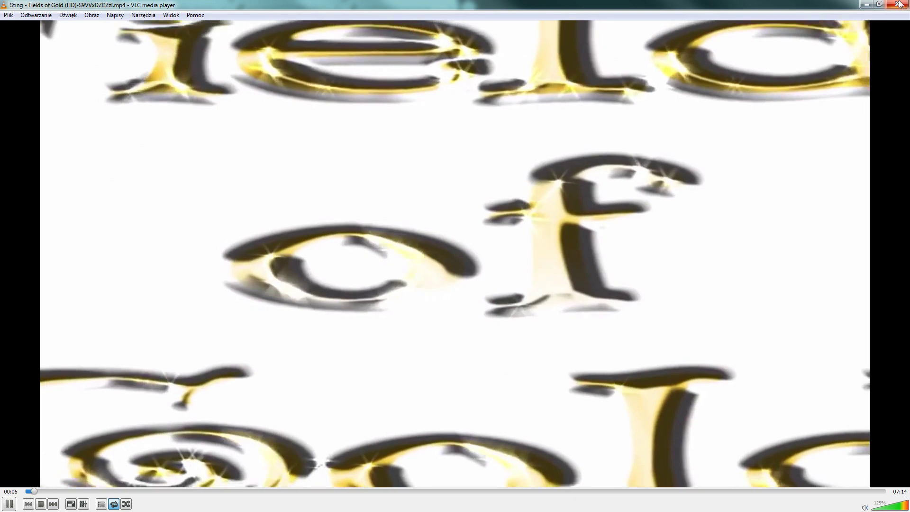
left_click(898, 5)
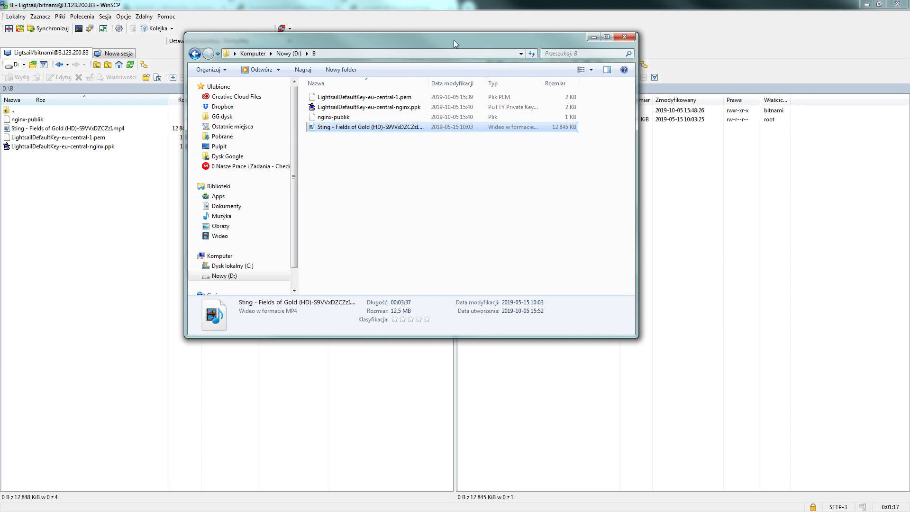
Step: Minimize the Explorer and WinSCP windows and switch to the Notepad notes holding the youtube-dl command
left_click_drag(453, 39, 322, 72)
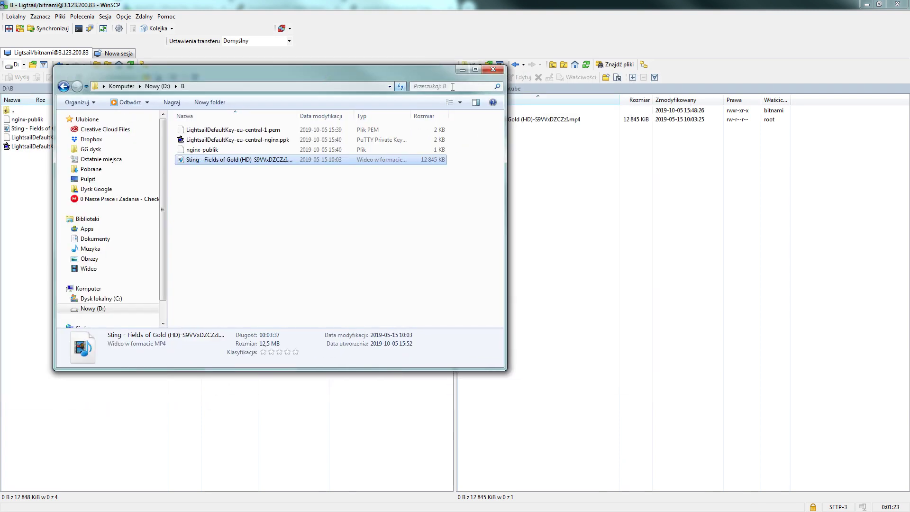
left_click(462, 70)
left_click(865, 4)
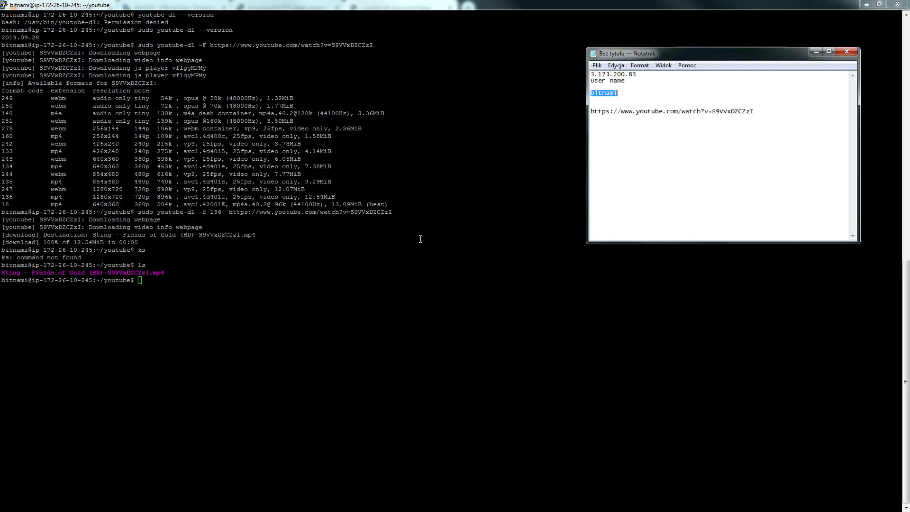
left_click(348, 4)
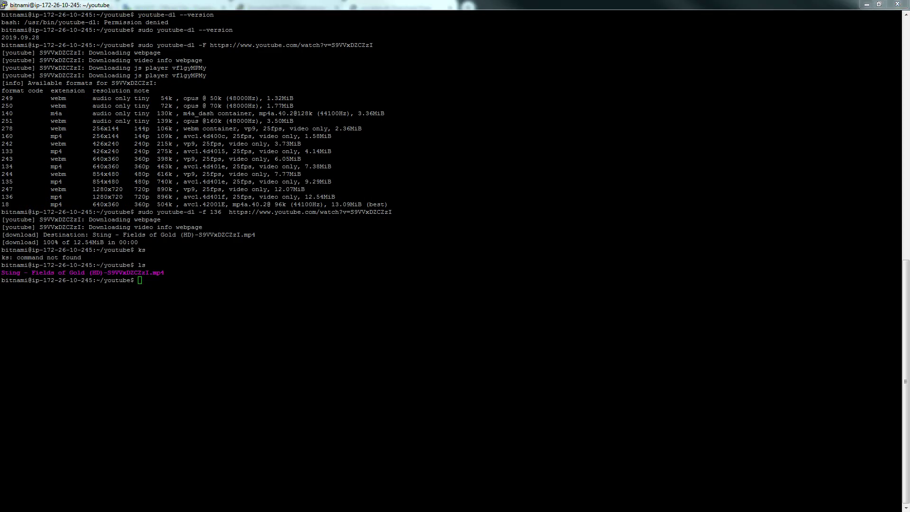
key("alt+Tab")
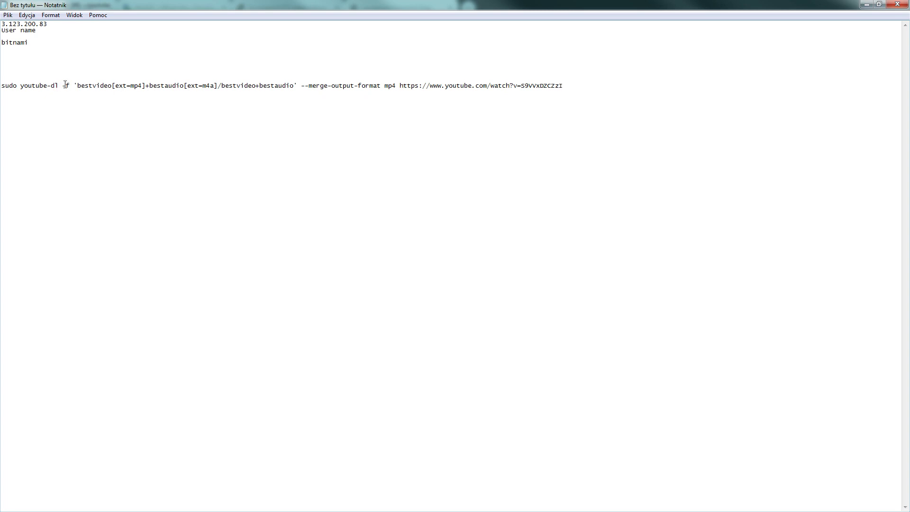
Step: Examine the bestvideo, bestaudio and --merge-output-format mp4 options of the youtube-dl command in Notepad
left_click_drag(81, 86, 195, 87)
key("shift+Home")
left_click(223, 88)
left_click_drag(305, 87, 344, 86)
key("shift+Home")
left_click(403, 87, "shift")
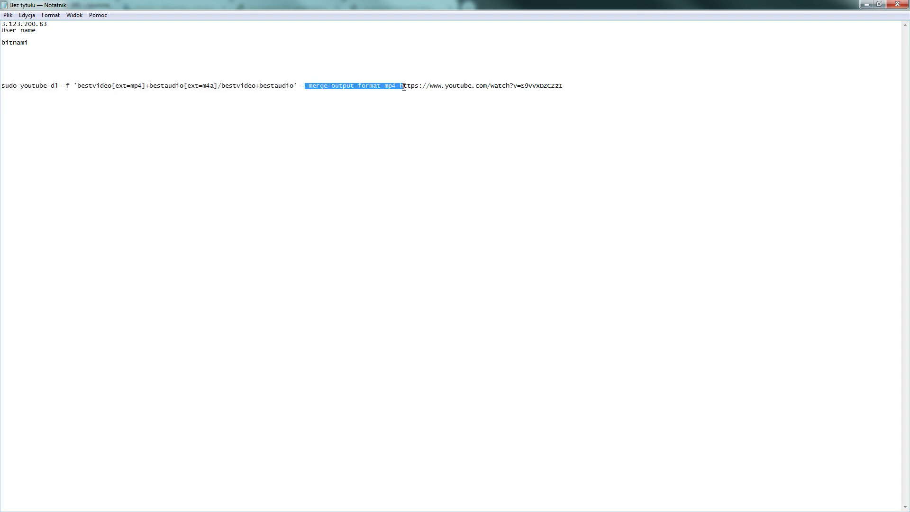
left_click(320, 86)
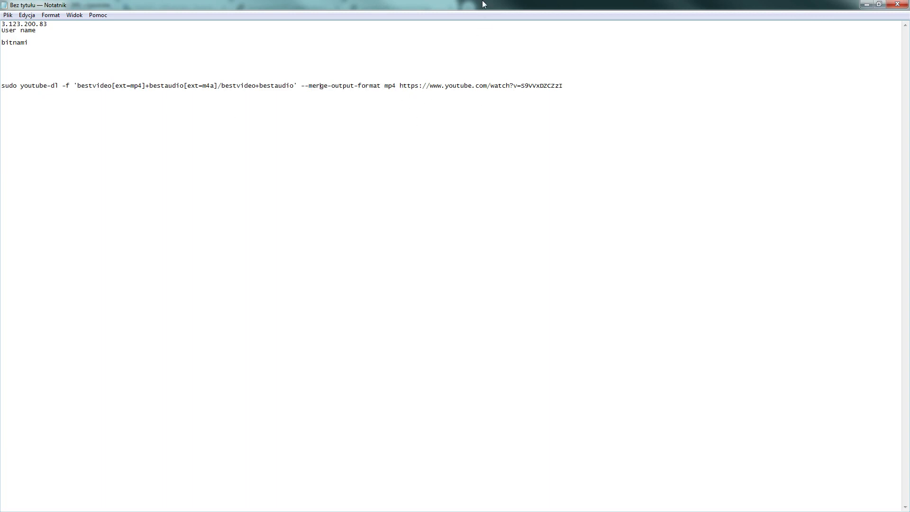
Step: Switch to the SSH terminal and install ffmpeg with sudo apt install ffmpeg, answering Y to continue
key("alt+Tab")
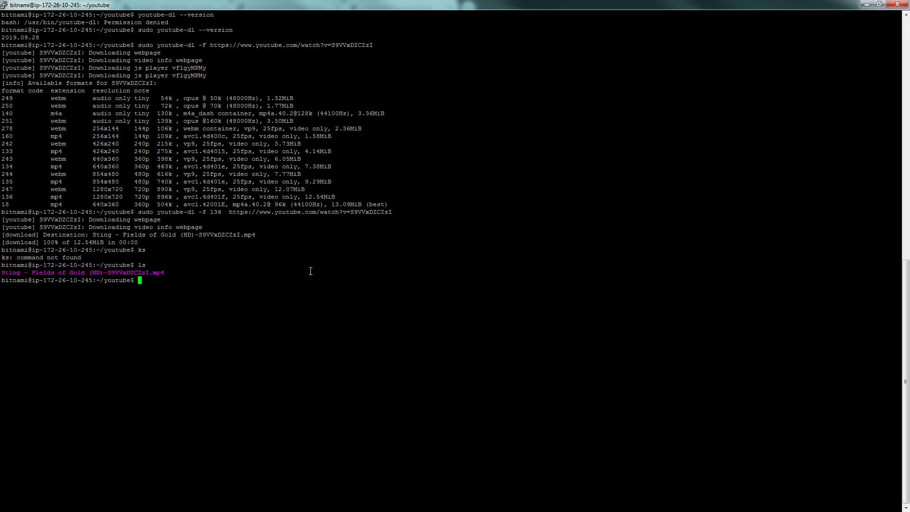
type("sudo apt install ffmp")
key("BackSpace")
type("mpeg")
key("Return")
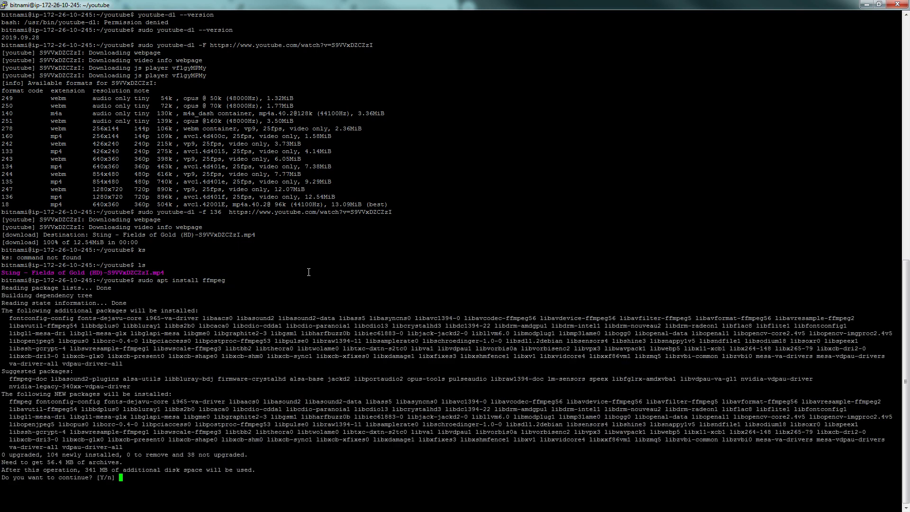
type("Y")
key("Return")
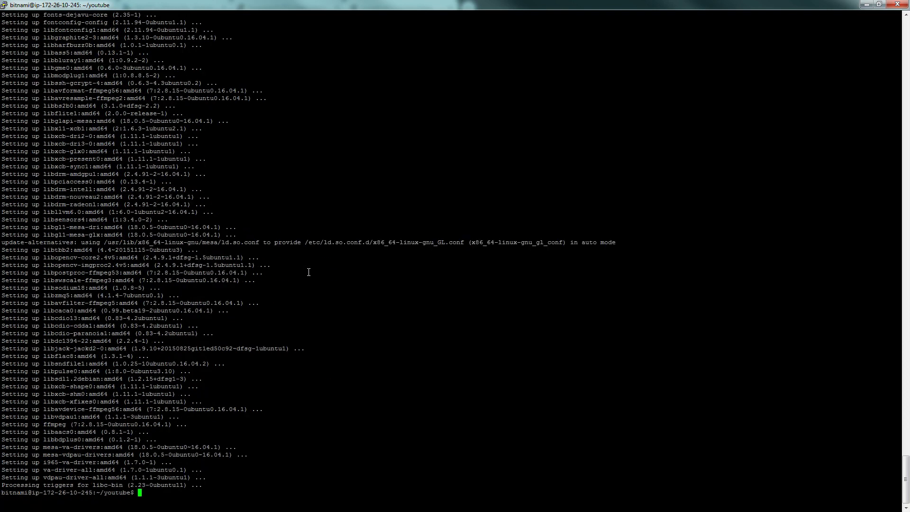
key("Up")
key("Up")
key("Up")
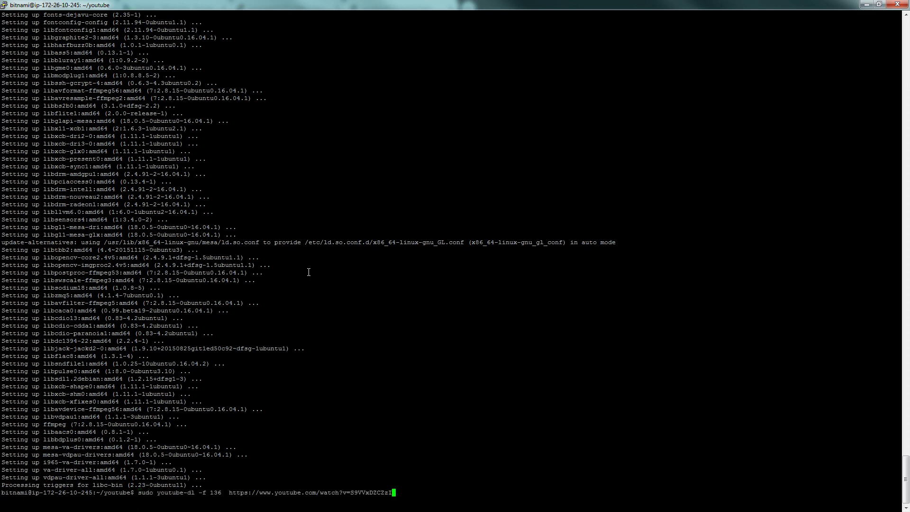
key("alt+Tab")
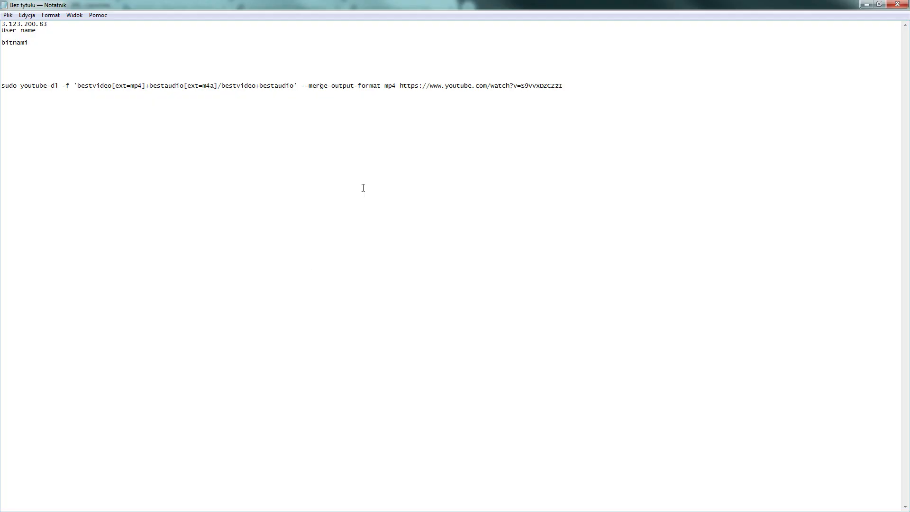
key("alt+Tab")
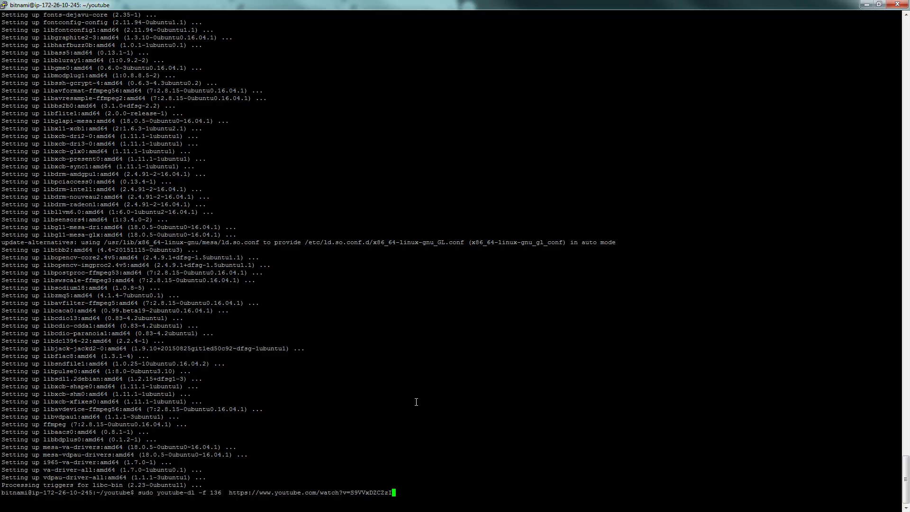
key("ctrl+u")
type("ks")
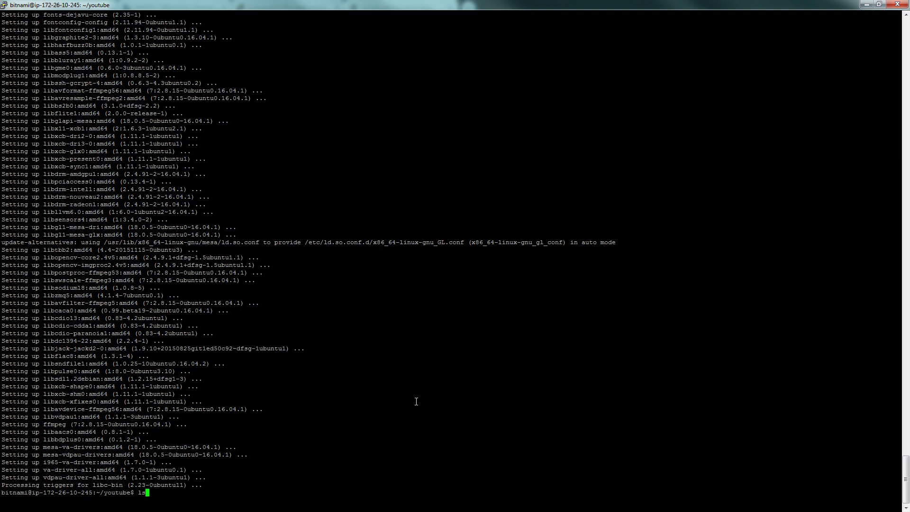
key("BackSpace")
key("BackSpace")
Step: Copy the whole sudo youtube-dl command with bestvideo+bestaudio and --merge-output-format mp4 from Notepad and run it in the SSH terminal
key("alt+Tab")
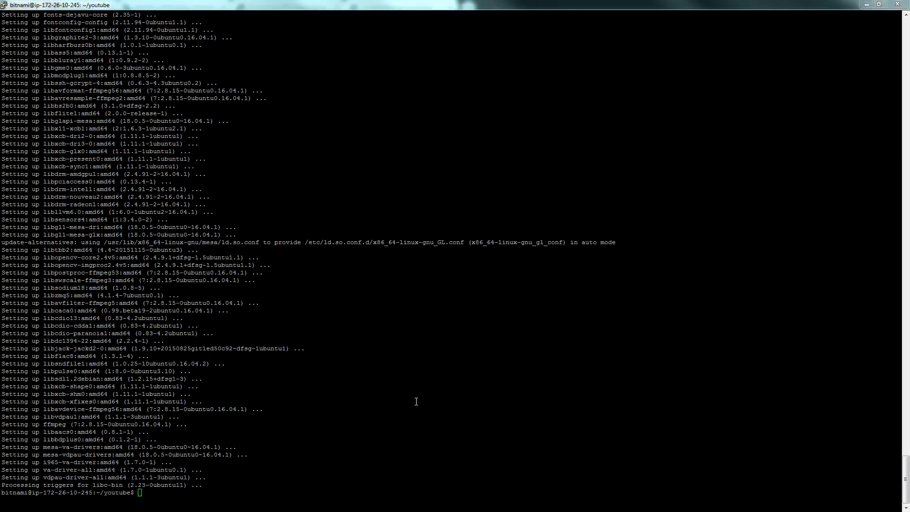
left_click_drag(570, 90, 7, 88)
right_click(7, 88)
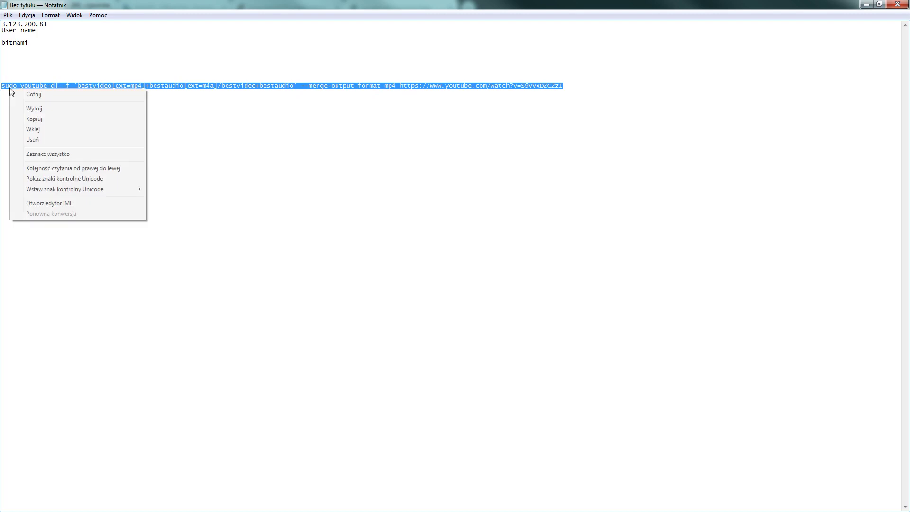
left_click(29, 122)
key("alt+Tab")
right_click(335, 352)
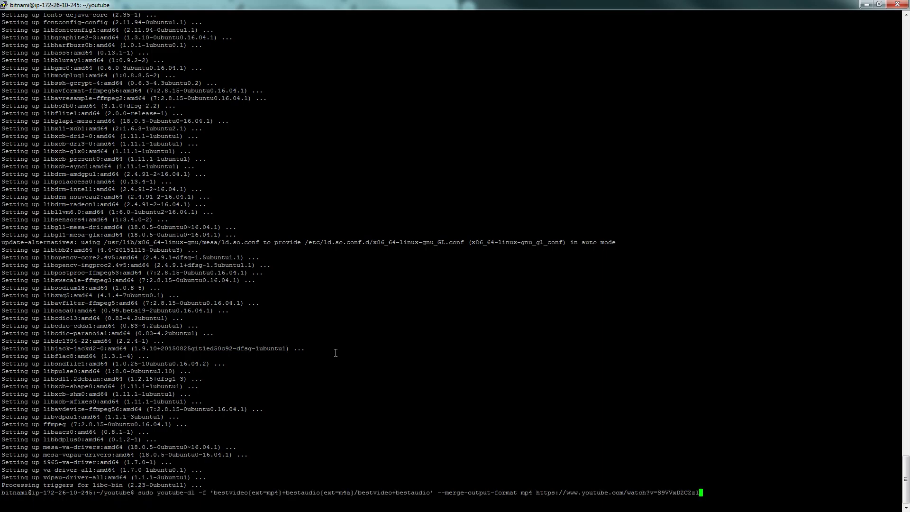
key("Return")
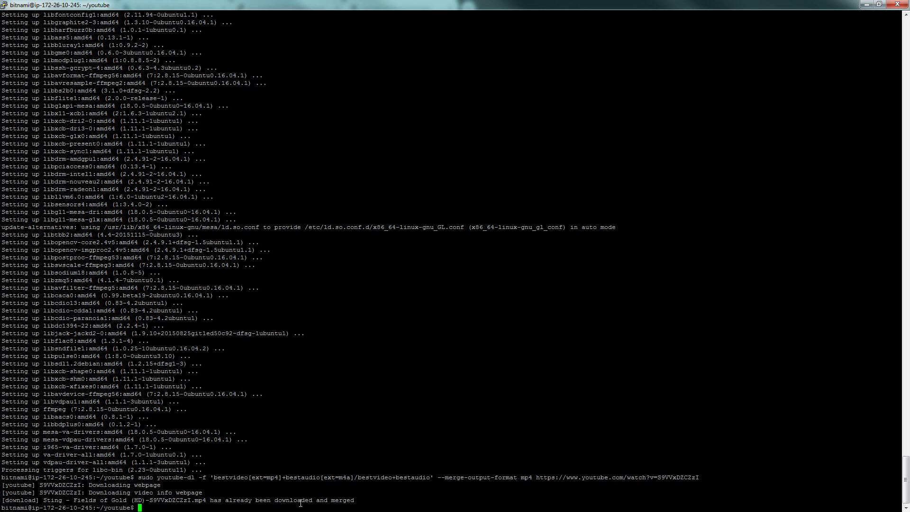
Step: Start mc in the youtube folder and delete the existing Sting - Fields of Gold MP4 file
type("mc")
key("Return")
key("Down")
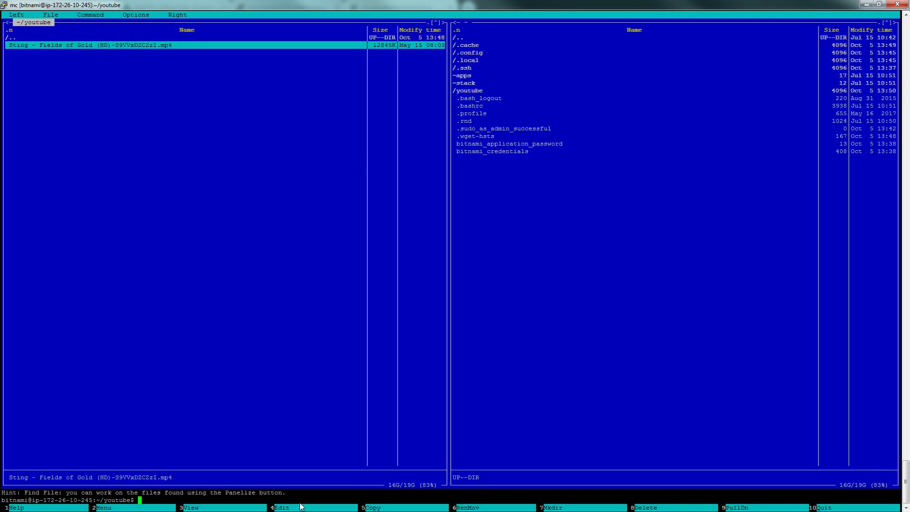
key("F8")
key("Return")
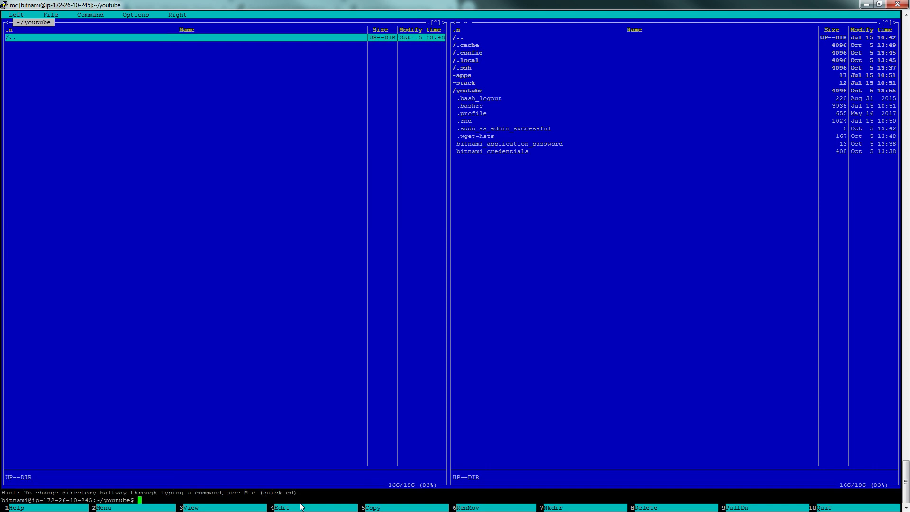
Step: Leave the mc panels, rerun the youtube-dl merge command, and inspect the f136.mp4, m4a and ffmpeg merging lines in its output
key("ctrl+o")
key("Up")
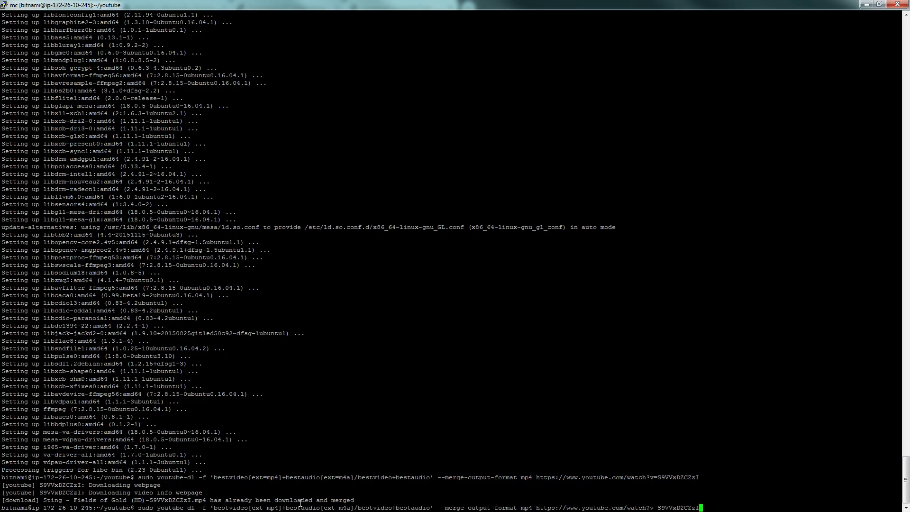
key("Return")
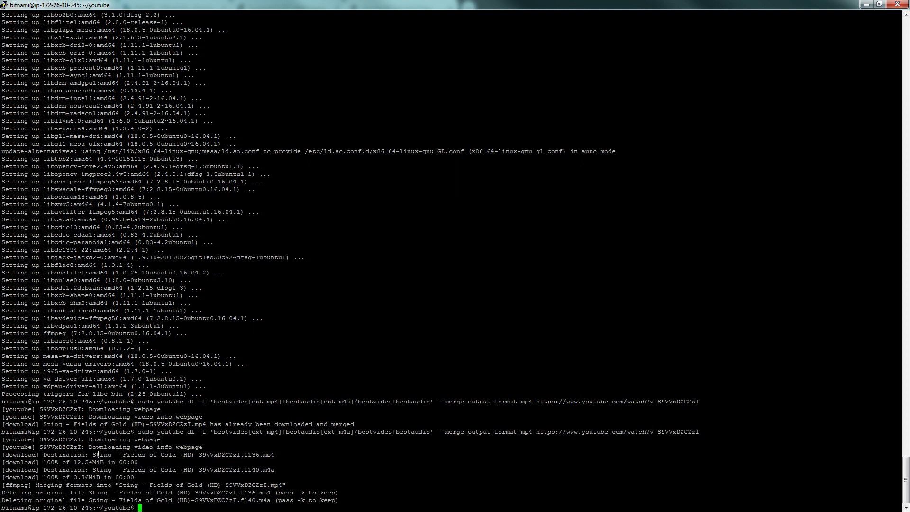
left_click_drag(273, 454, 258, 456)
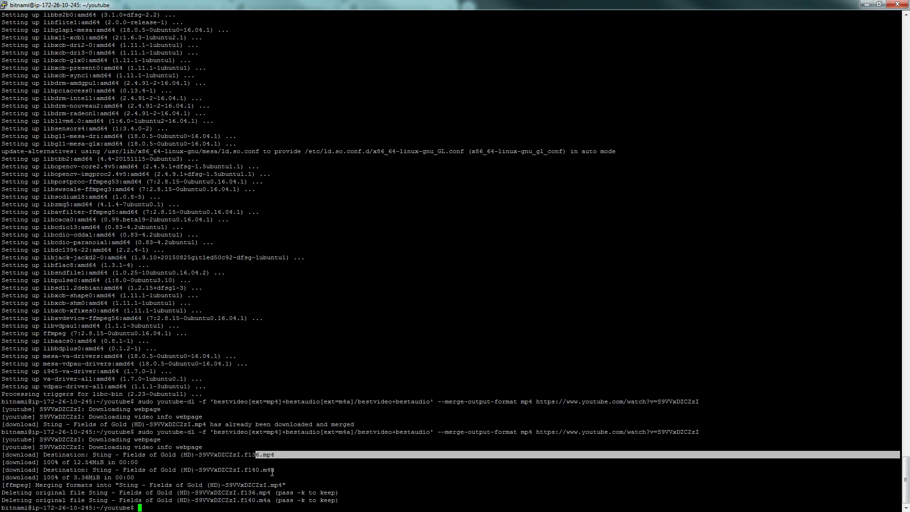
left_click_drag(272, 471, 259, 470)
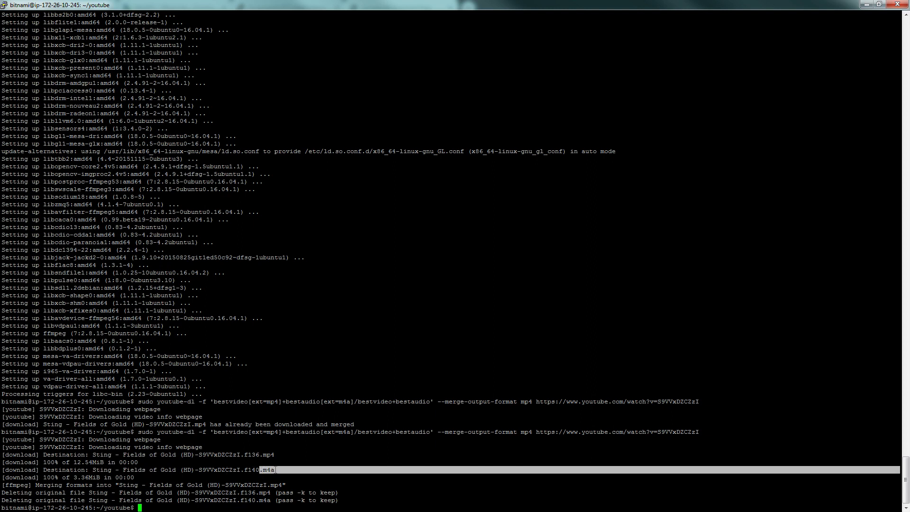
left_click(17, 485)
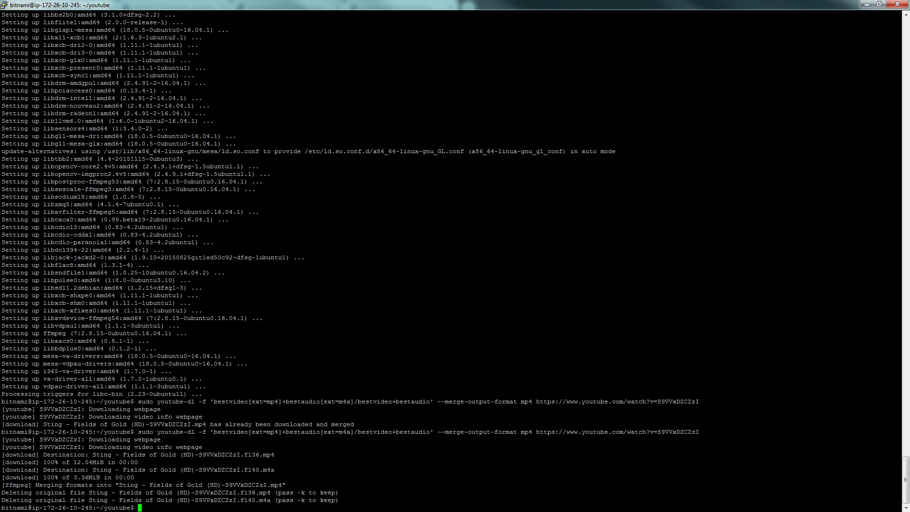
Step: Switch to WinSCP, refresh the remote youtube folder, and download the Sting - Fields of Gold MP4 to D:\B
key("alt+Tab")
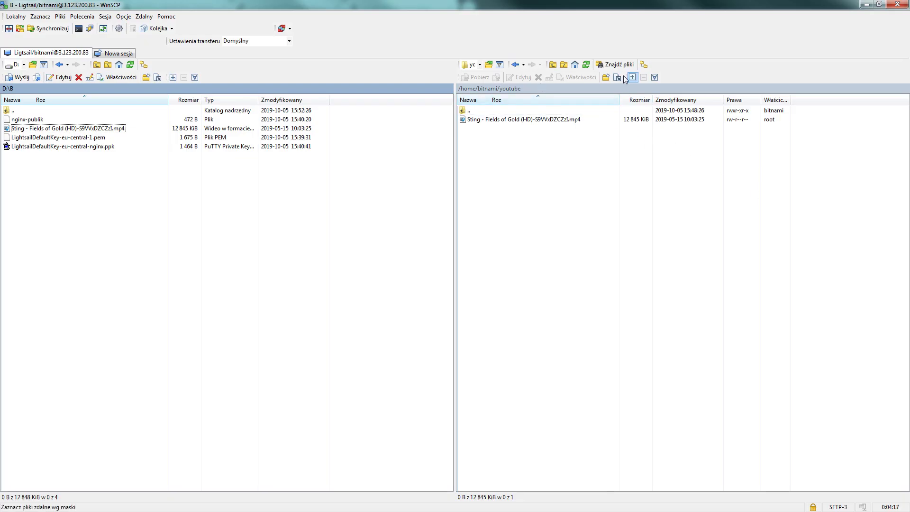
left_click(586, 65)
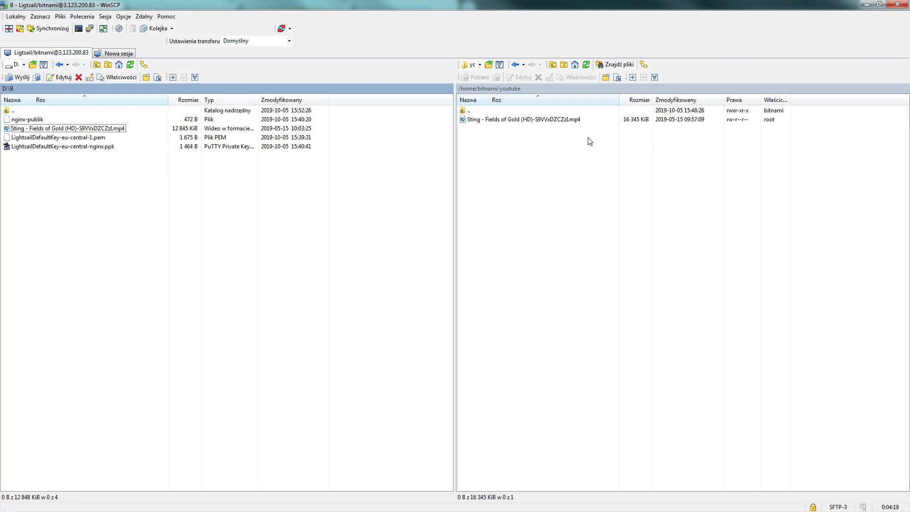
left_click(626, 124)
left_click(541, 121)
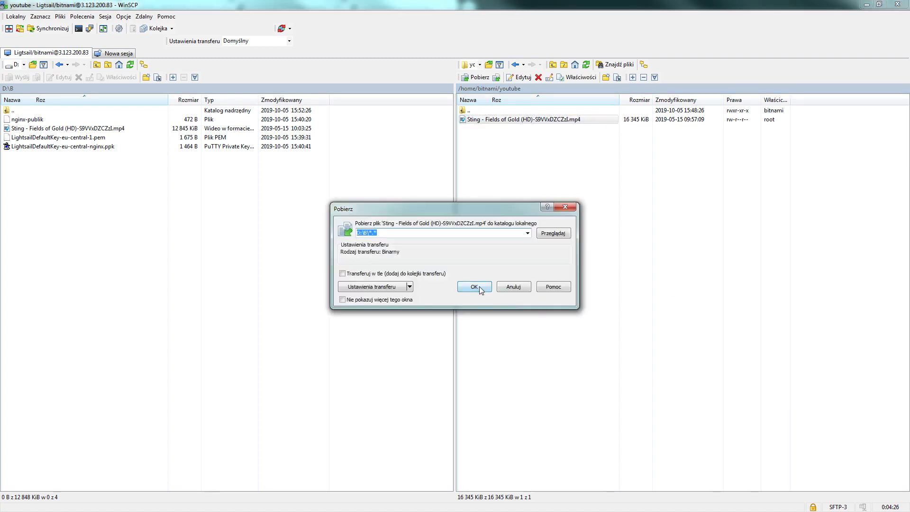
left_click(479, 287)
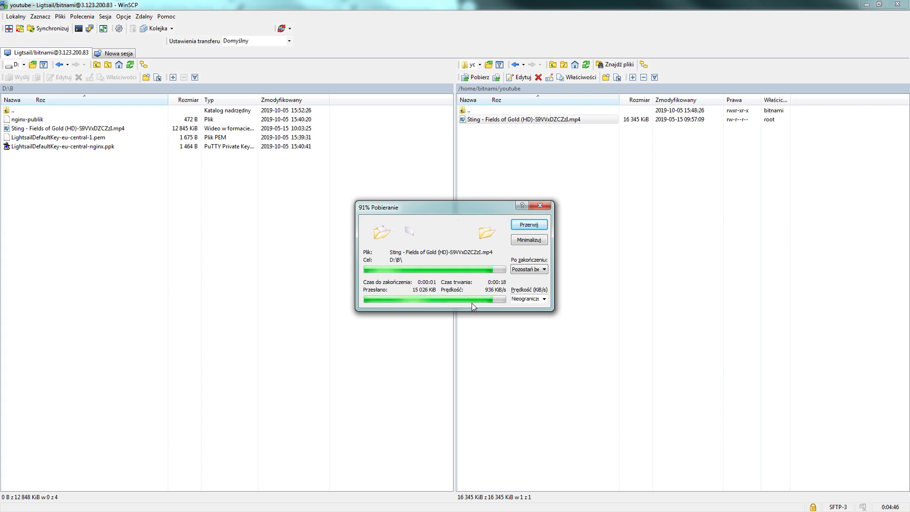
Step: Play the downloaded Sting - Fields of Gold MP4 from D:\B in VLC media player, then close the player and minimize the folder window
left_click(119, 210)
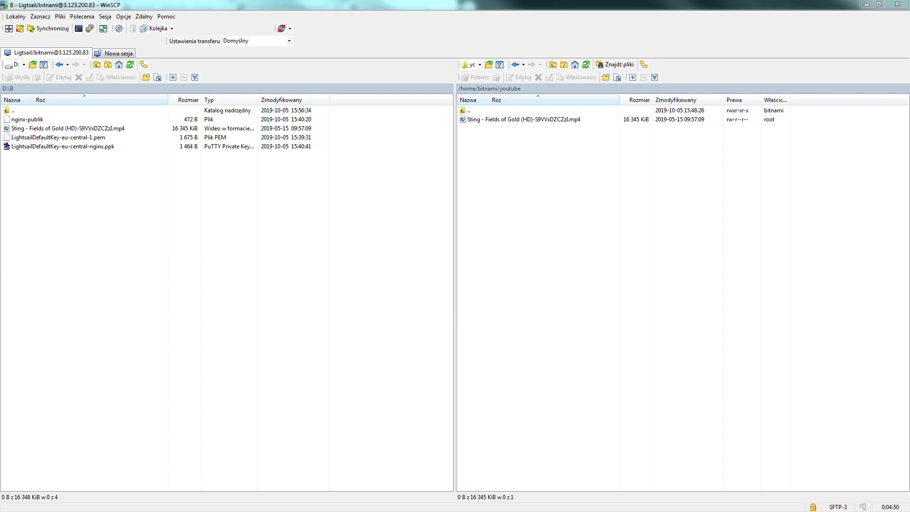
left_click(234, 161)
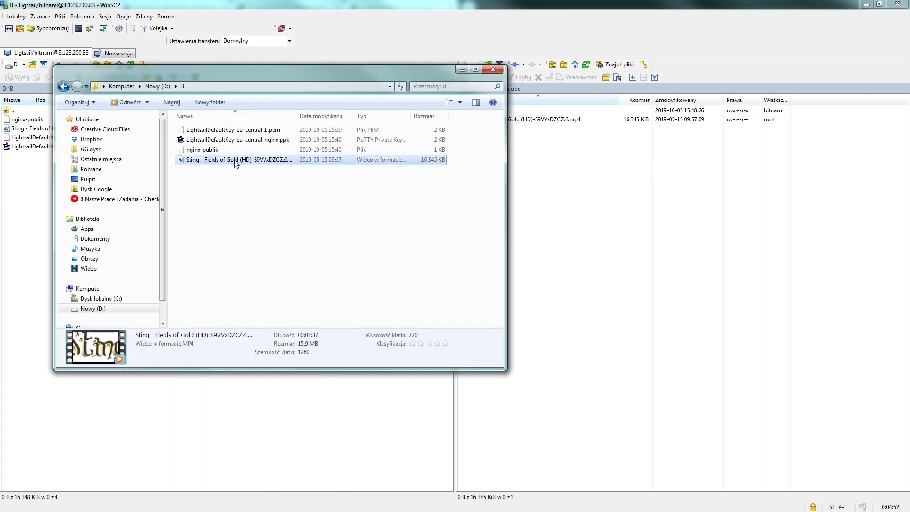
right_click(234, 161)
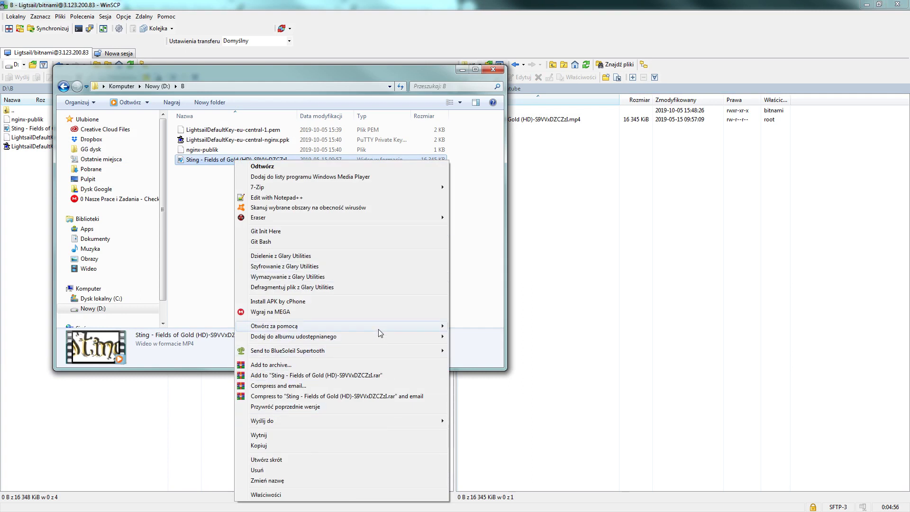
mouse_move(379, 325)
left_click(501, 369)
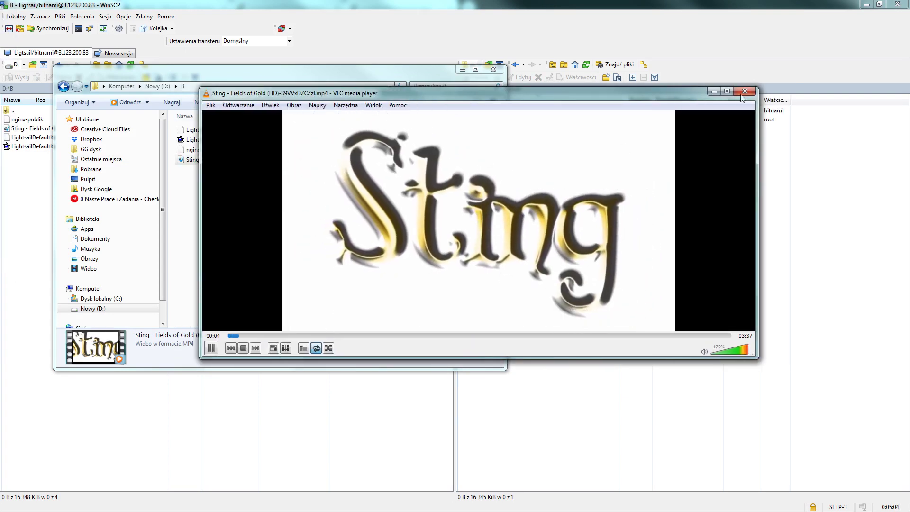
key("alt+F4")
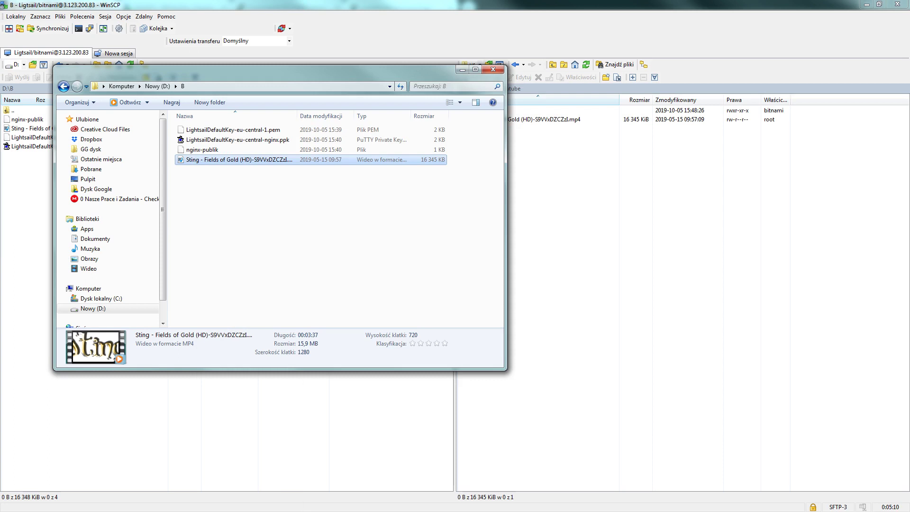
left_click(462, 70)
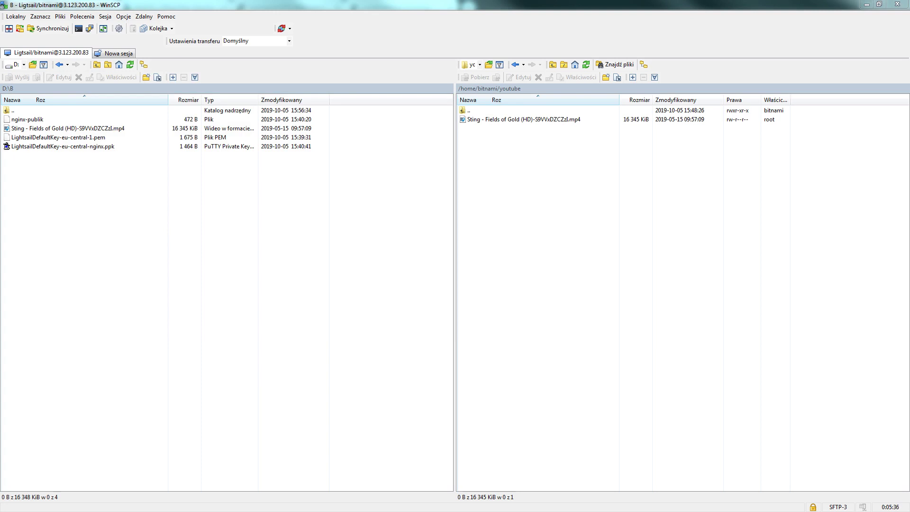
Step: Switch to JDownloader 2, maximize its window, and start downloading the DevOps Tutorial For Beginners video
key("alt+Tab")
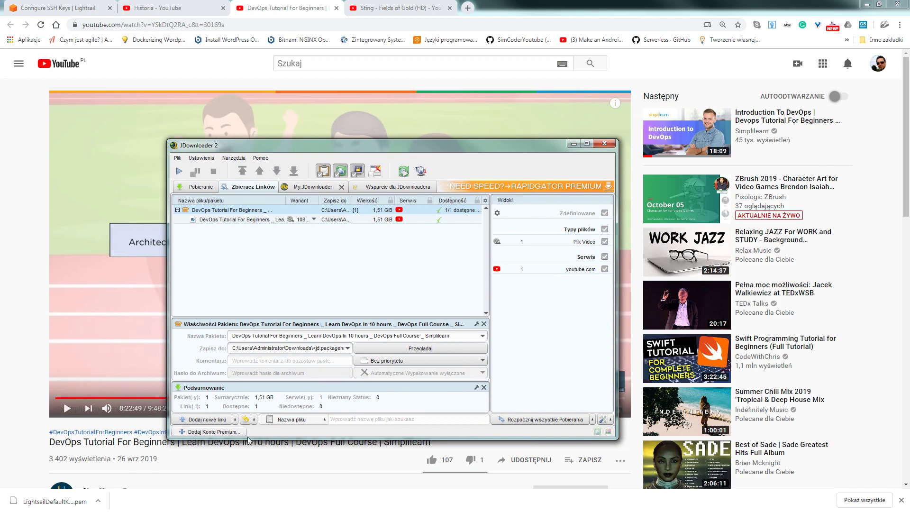
left_click_drag(410, 152, 516, 454)
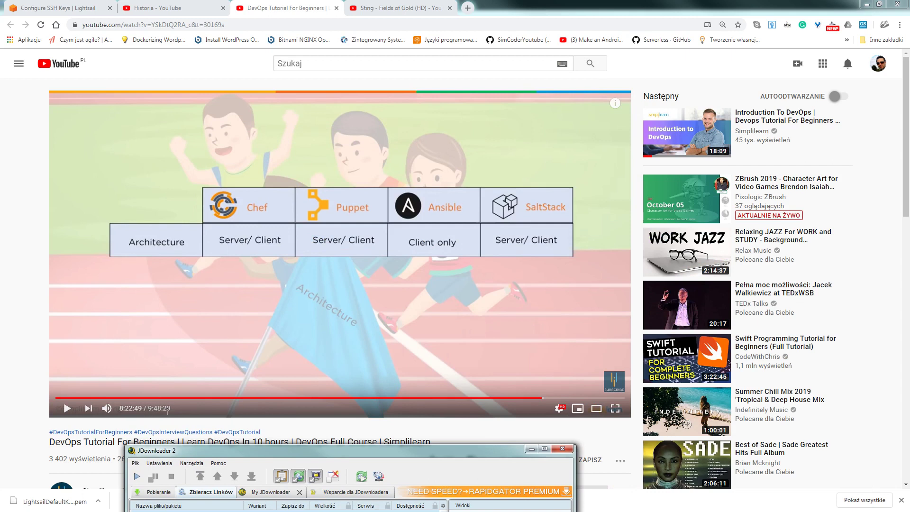
left_click_drag(275, 455, 248, 142)
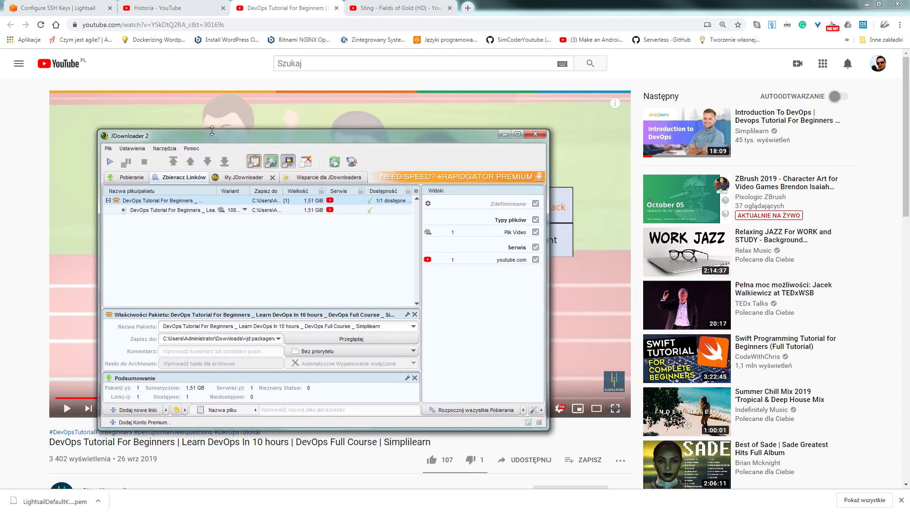
double_click(259, 136)
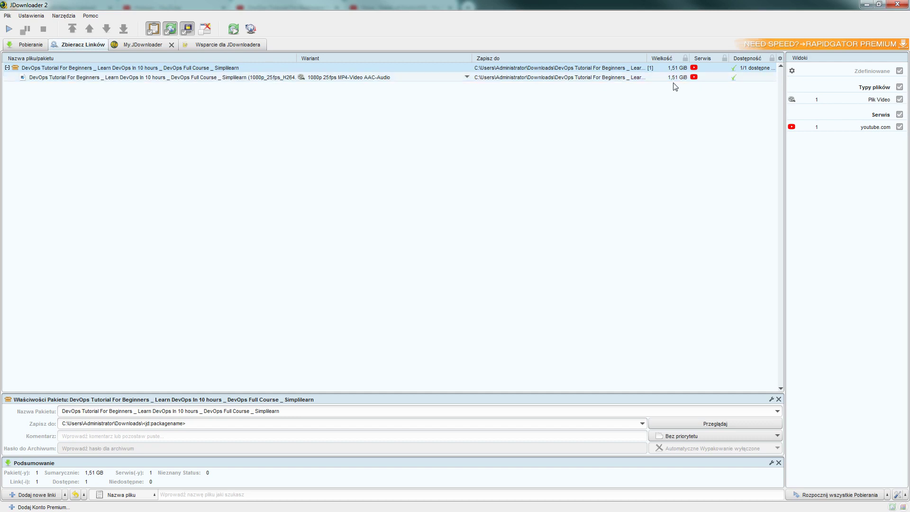
right_click(158, 81)
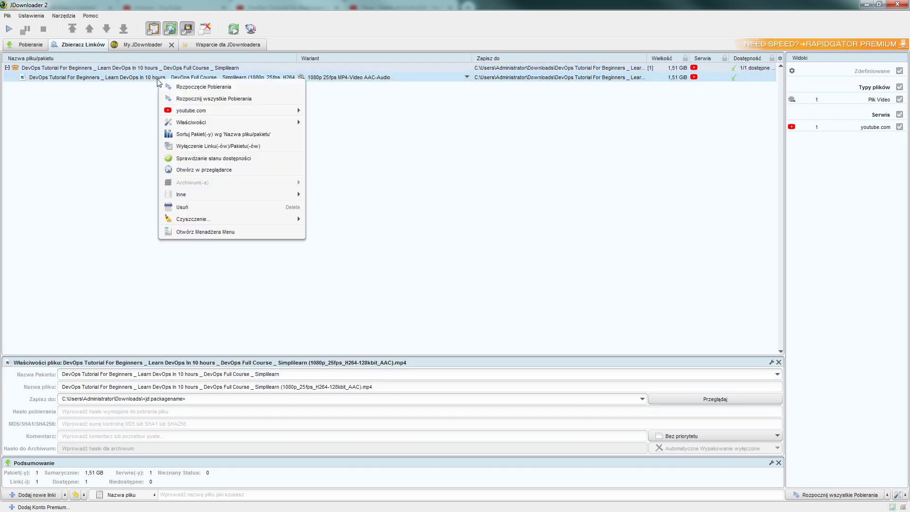
left_click(183, 89)
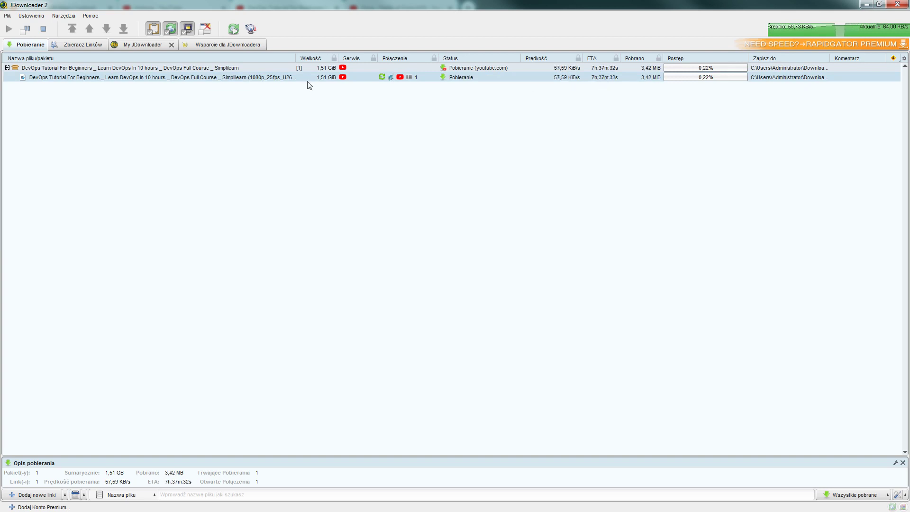
Step: Delete the DevOps Tutorial For Beginners download, check the link collector, and exit JDownloader completely
right_click(205, 84)
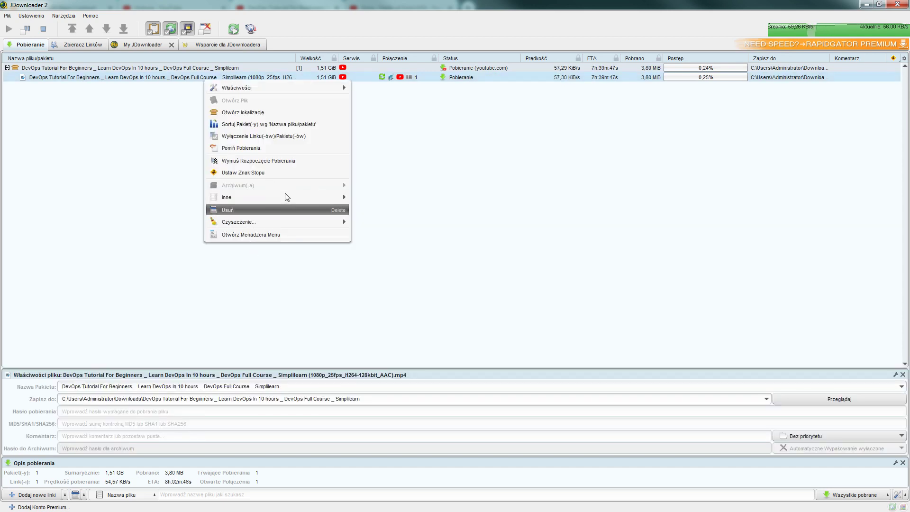
left_click(261, 209)
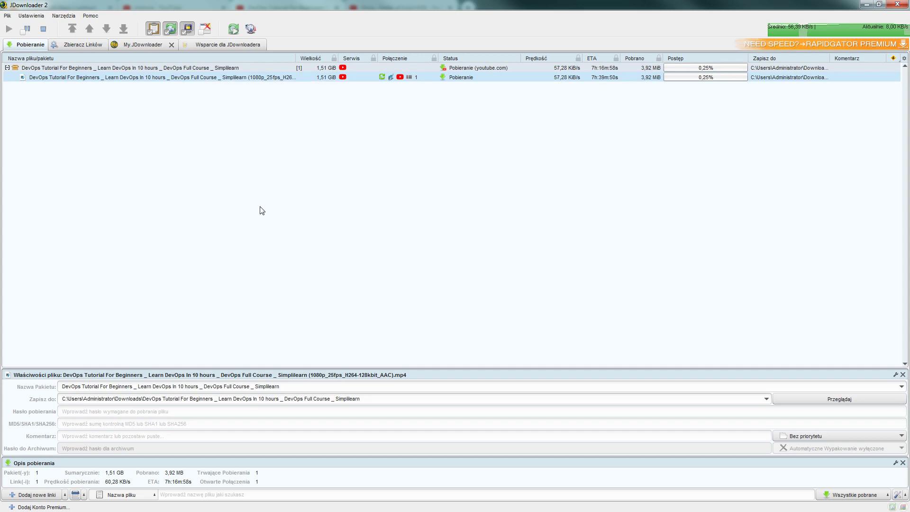
left_click(490, 284)
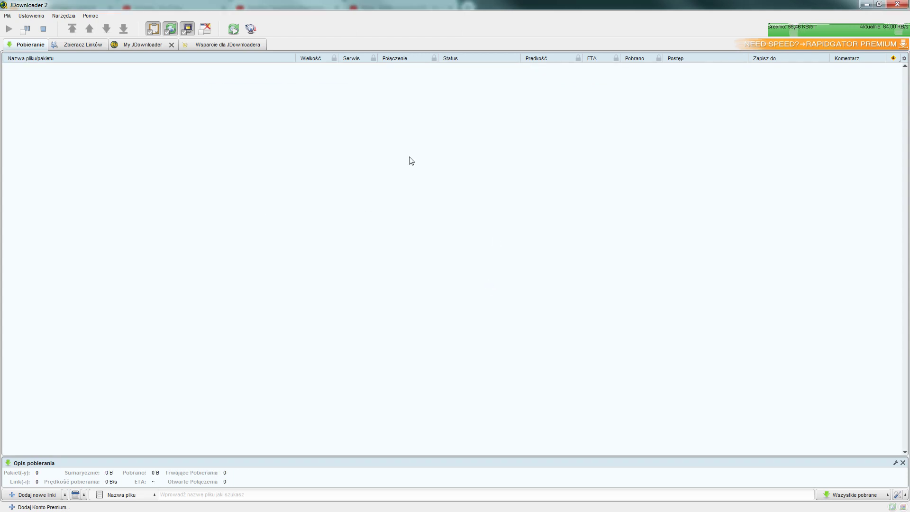
left_click(84, 45)
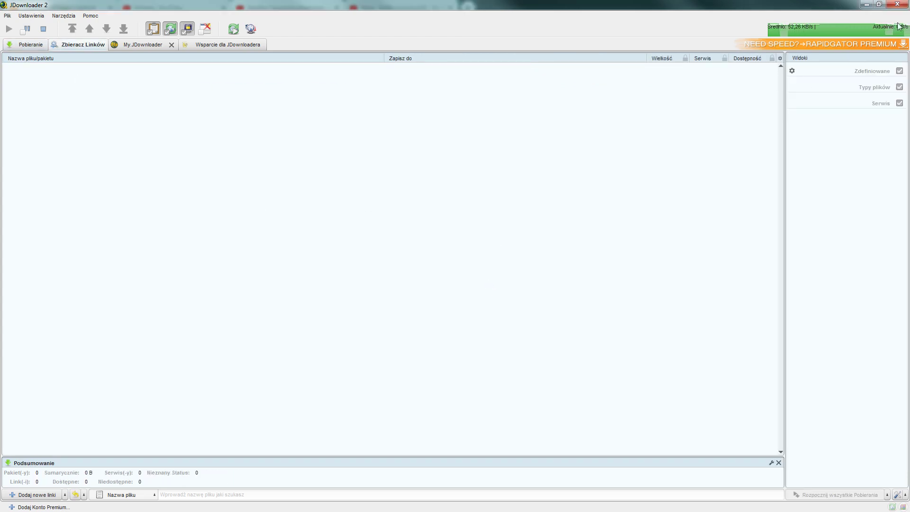
left_click(897, 5)
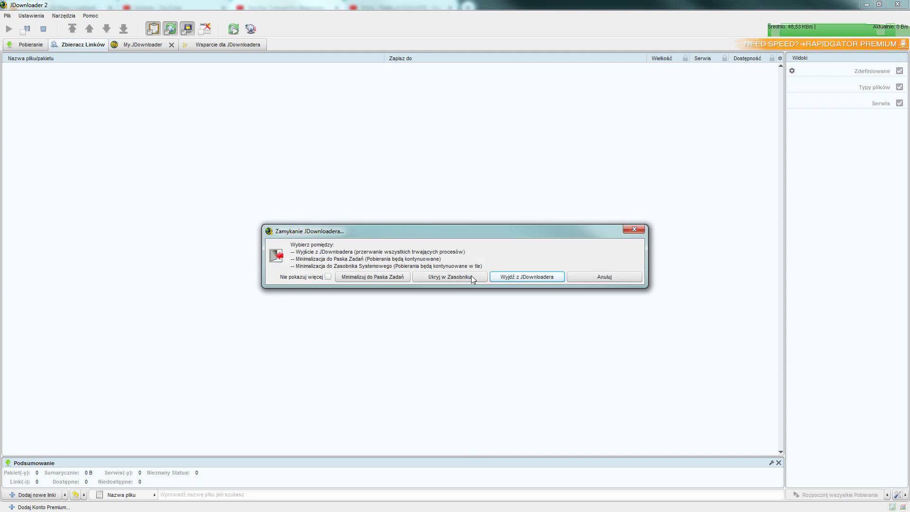
left_click(514, 280)
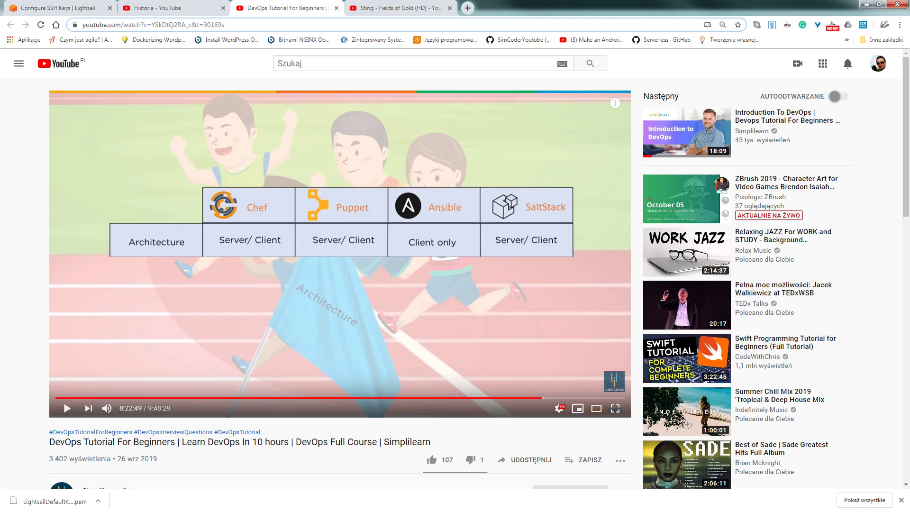
Step: Look through the youtube-dl --help output in the SSH terminal down to its end, then minimize the terminal
key("alt+Tab")
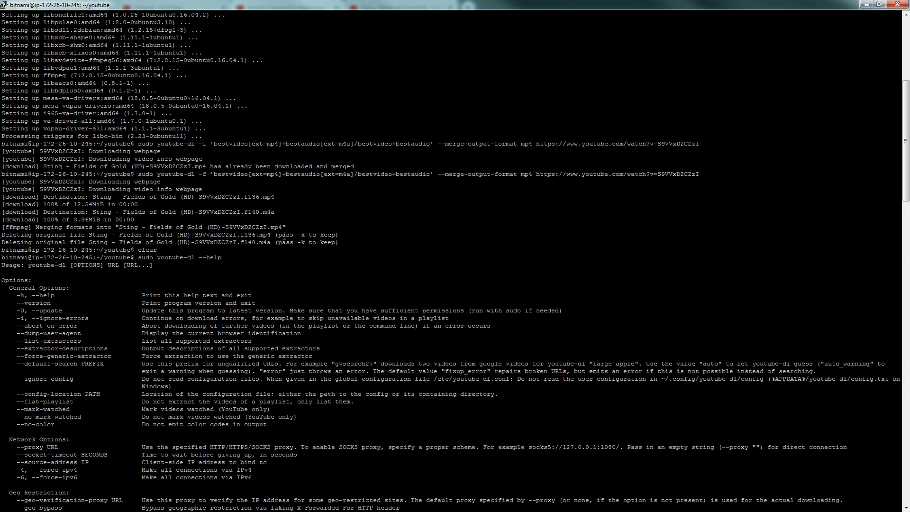
scroll(283, 235, "down", 20)
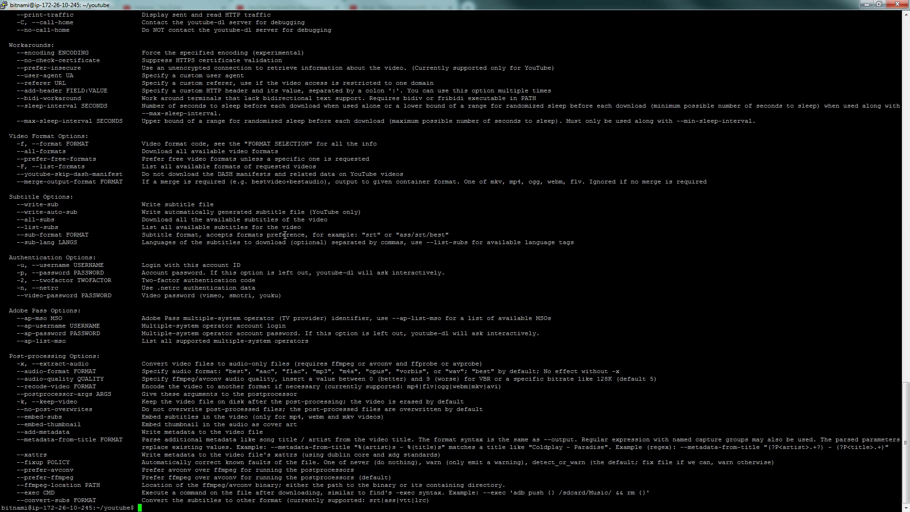
left_click(866, 4)
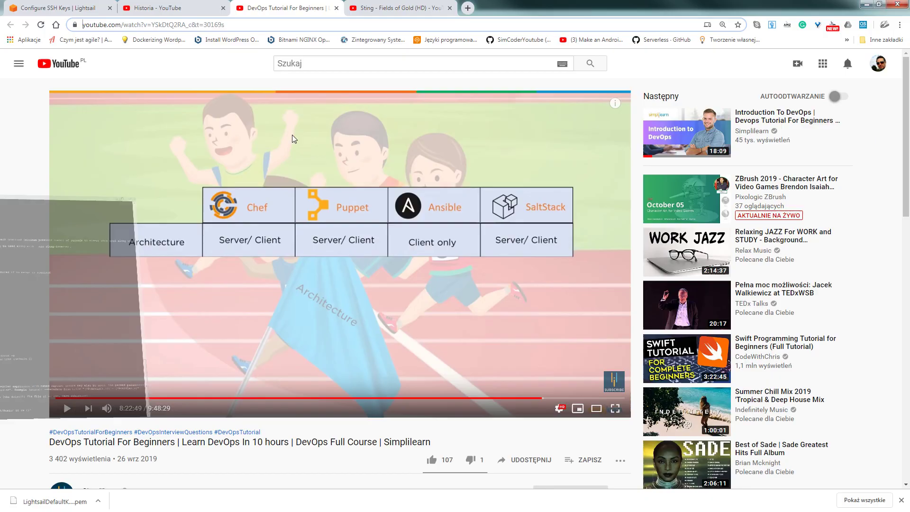
left_click_drag(191, 24, 70, 26)
right_click(121, 27)
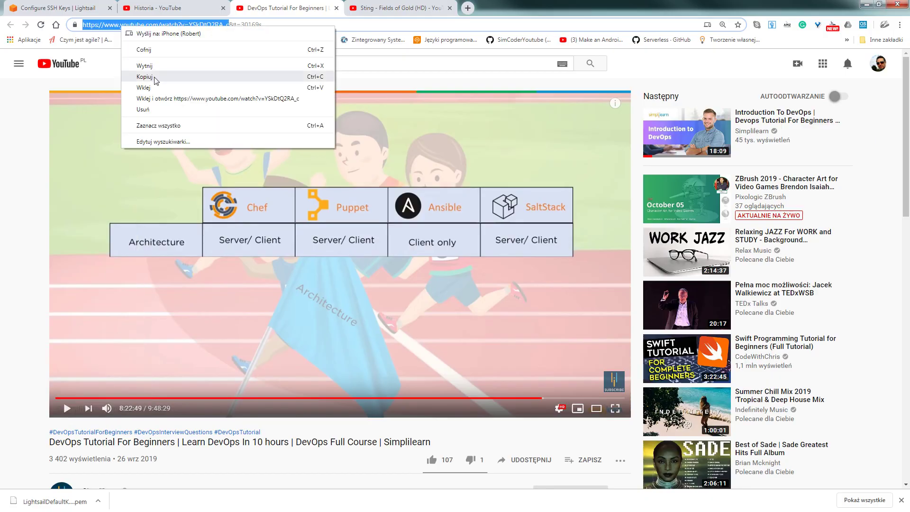
left_click(144, 77)
key("alt+Tab")
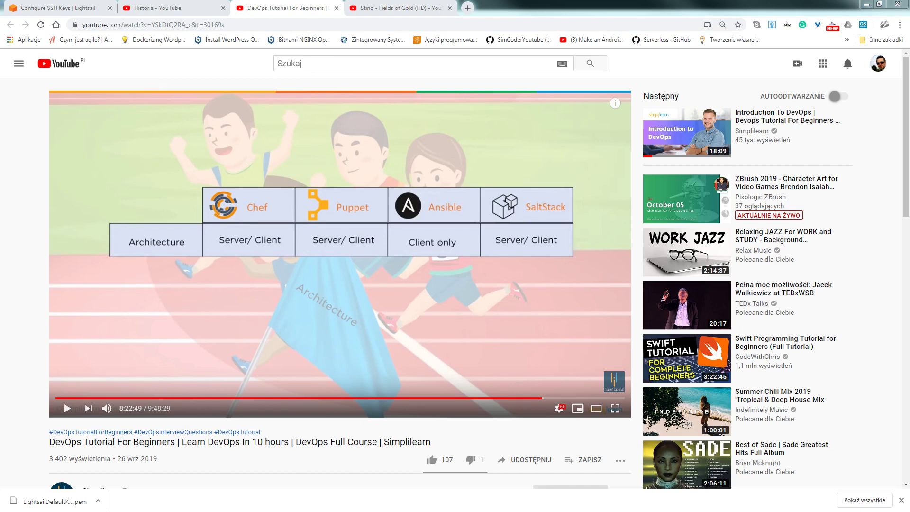
key("alt+Tab")
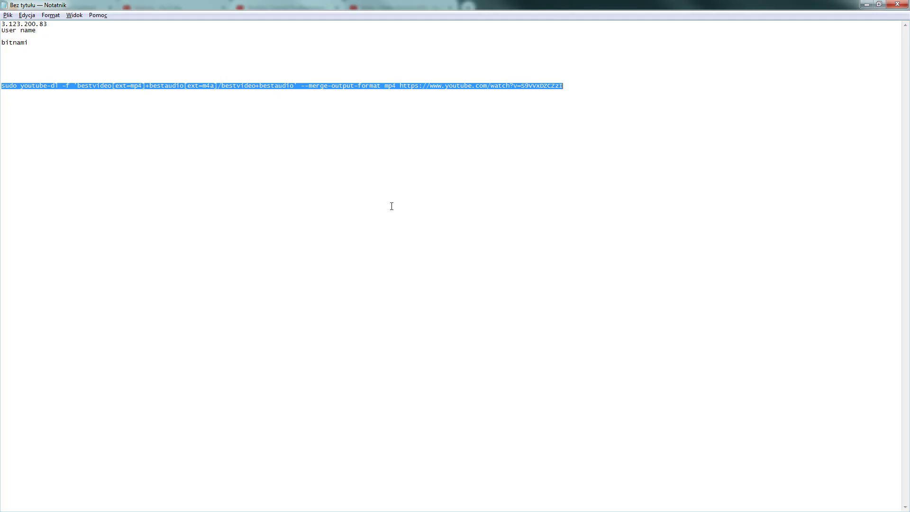
left_click(270, 110)
left_click_drag(564, 86, 399, 86)
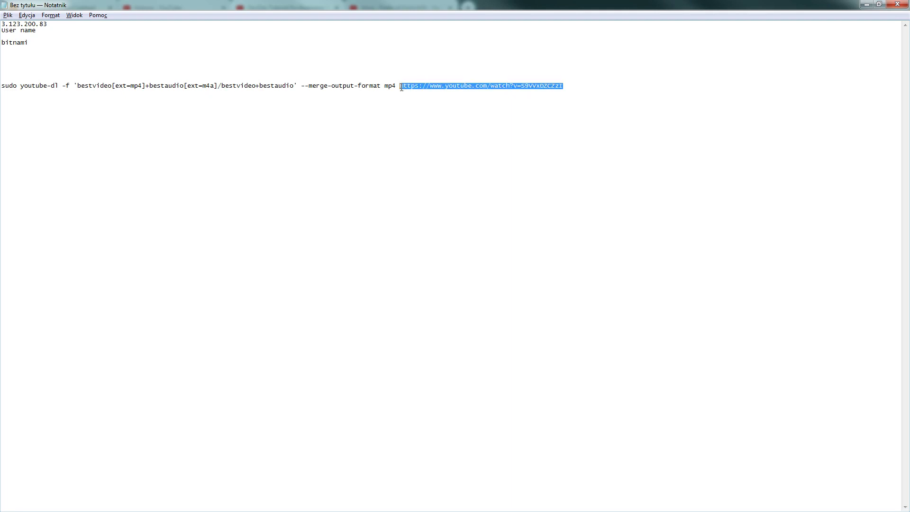
key("ctrl+v")
left_click_drag(568, 85, 1, 85)
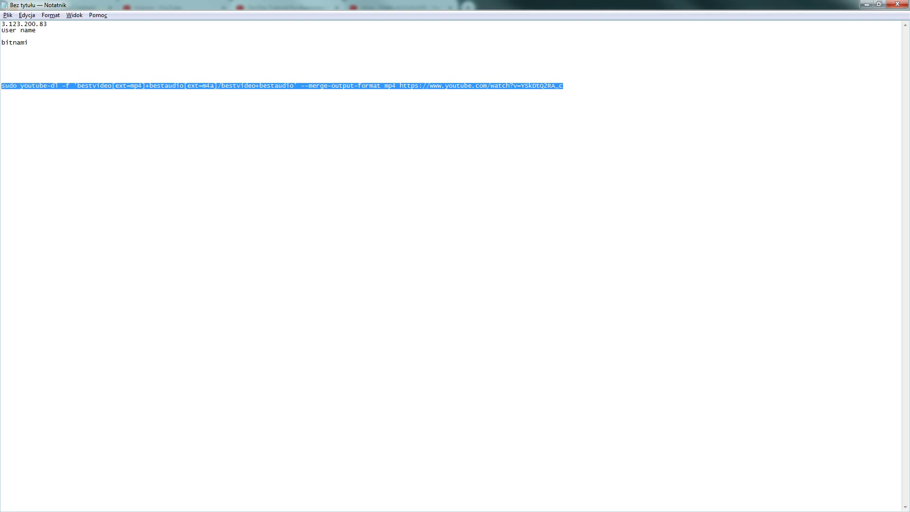
Step: Copy the selected youtube-dl command from Notepad and run it in the SSH terminal's ~/youtube folder
right_click(11, 90)
left_click(54, 119)
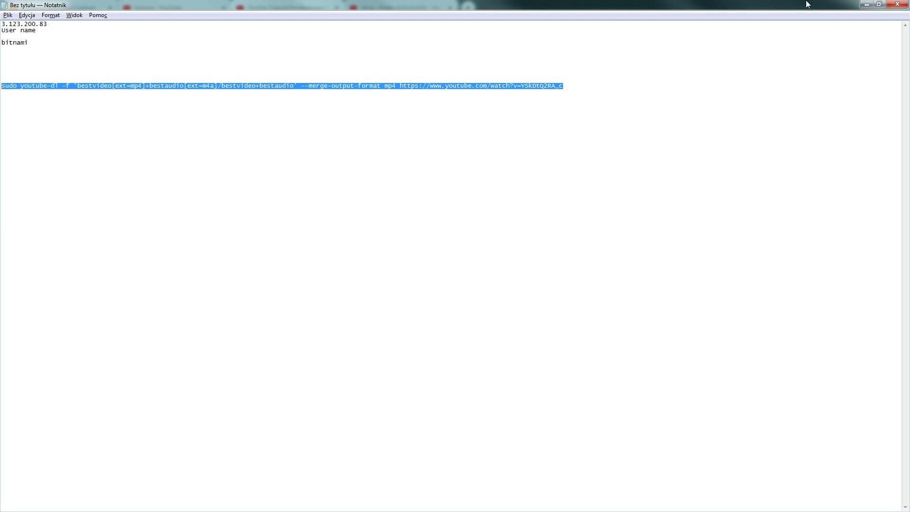
left_click(866, 4)
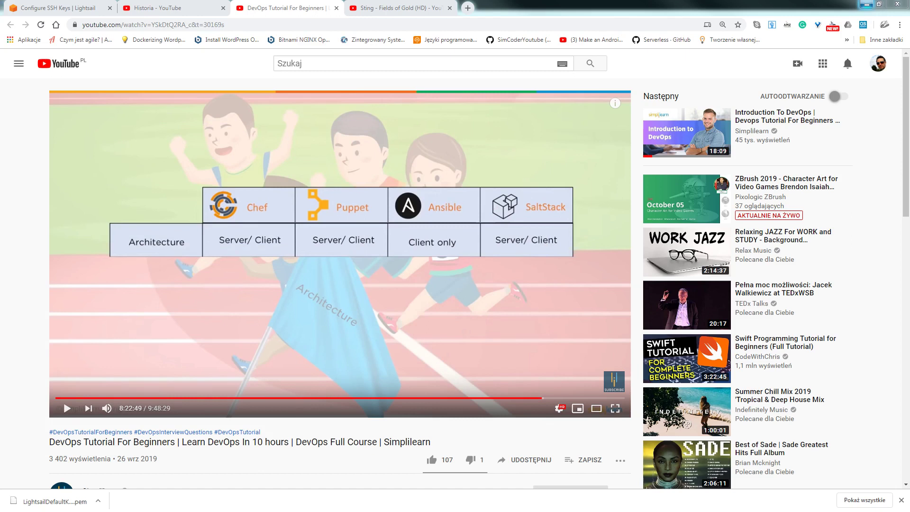
key("alt+Tab")
right_click(359, 340)
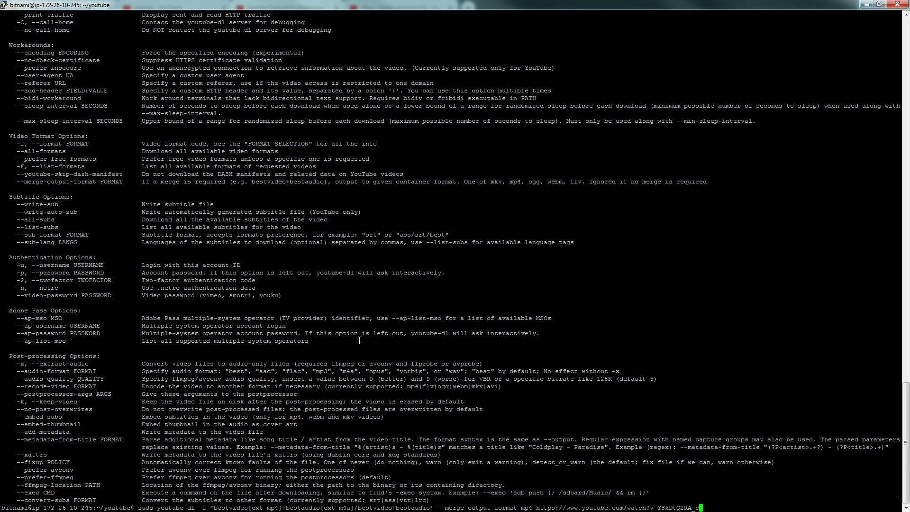
key("Return")
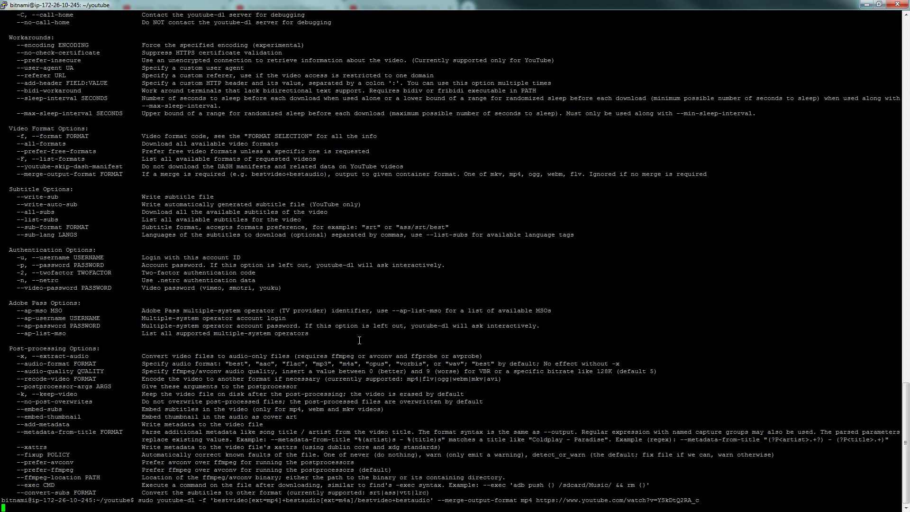
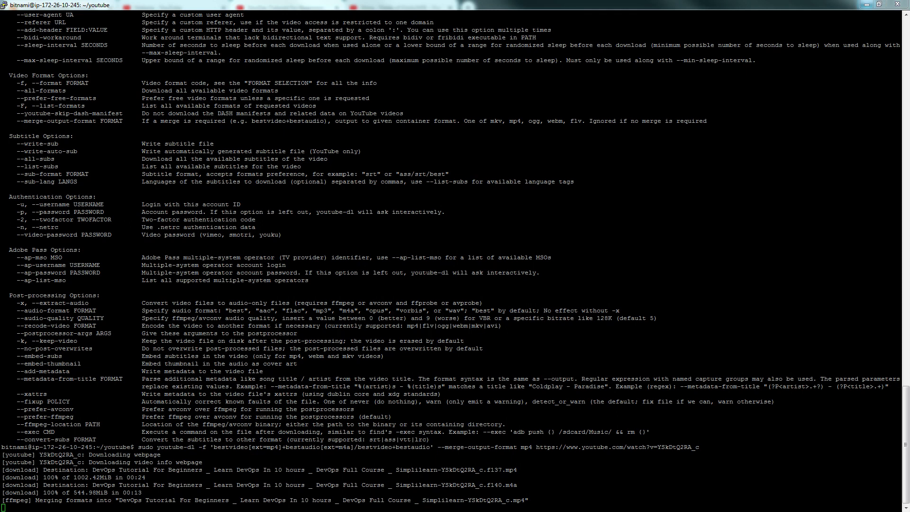
Step: Check the ffmpeg processes in the htop terminal at full size, restore its window, and close that PuTTY session
key("alt+Tab")
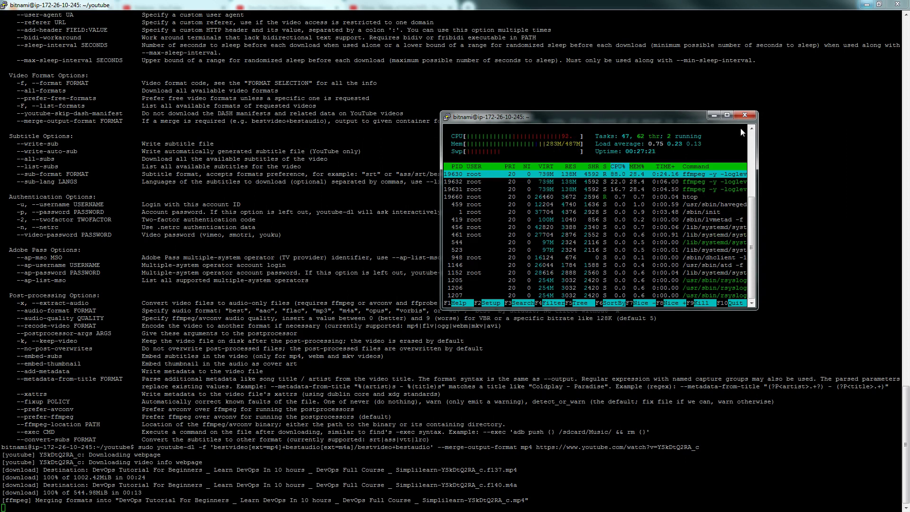
left_click(727, 115)
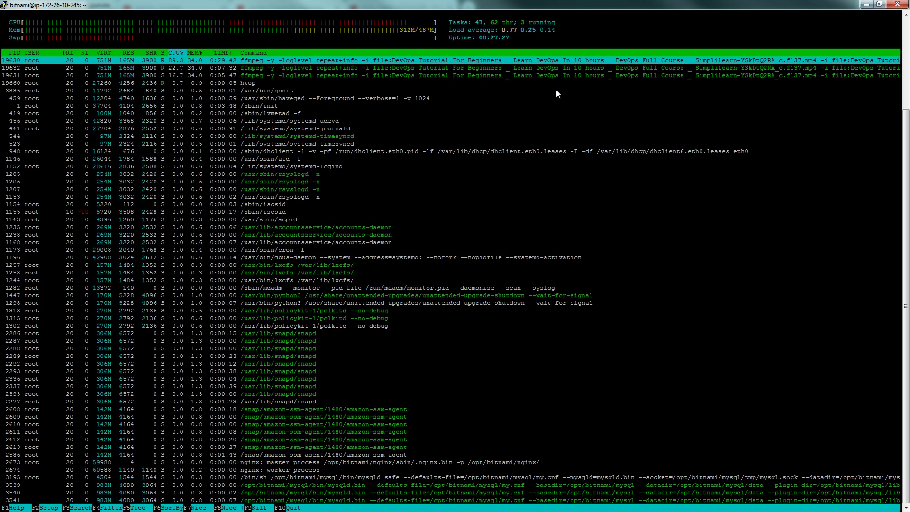
left_click(878, 5)
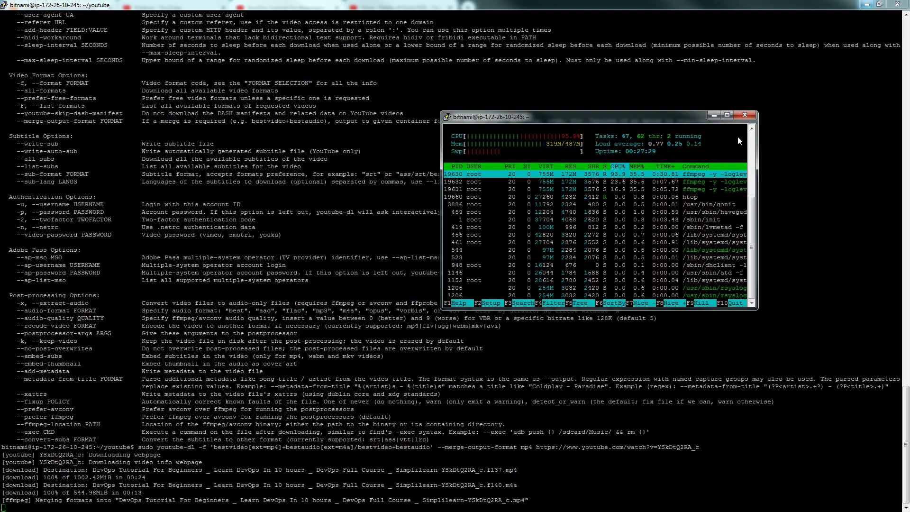
left_click(744, 115)
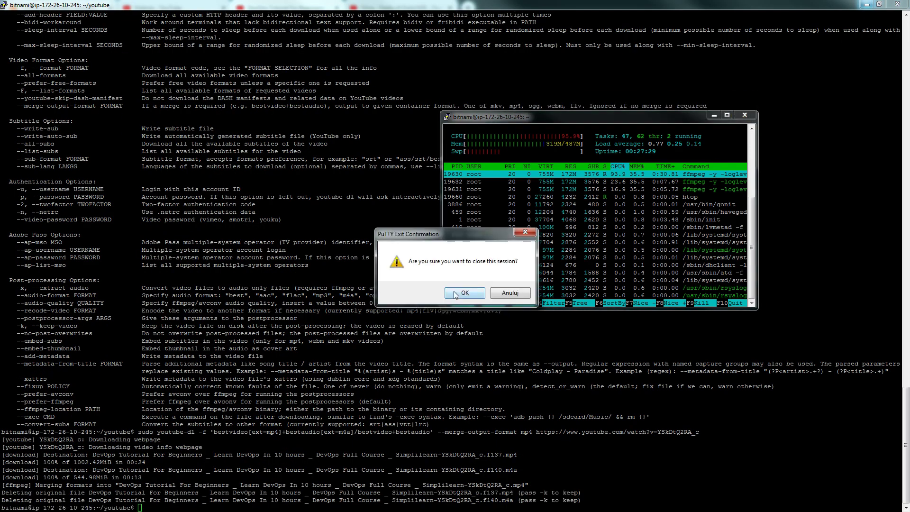
left_click(454, 295)
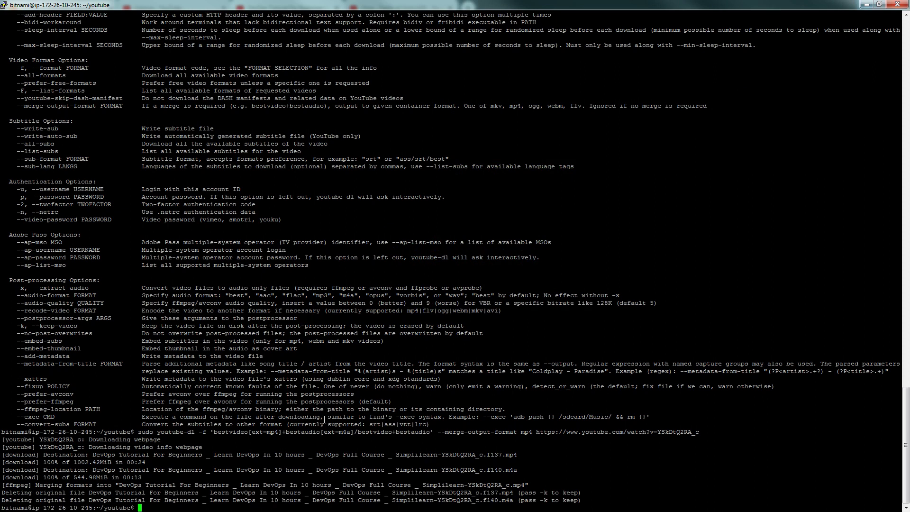
Step: List the contents of the youtube folder with ls in the SSH terminal and minimize the terminal
type("ls")
key("Return")
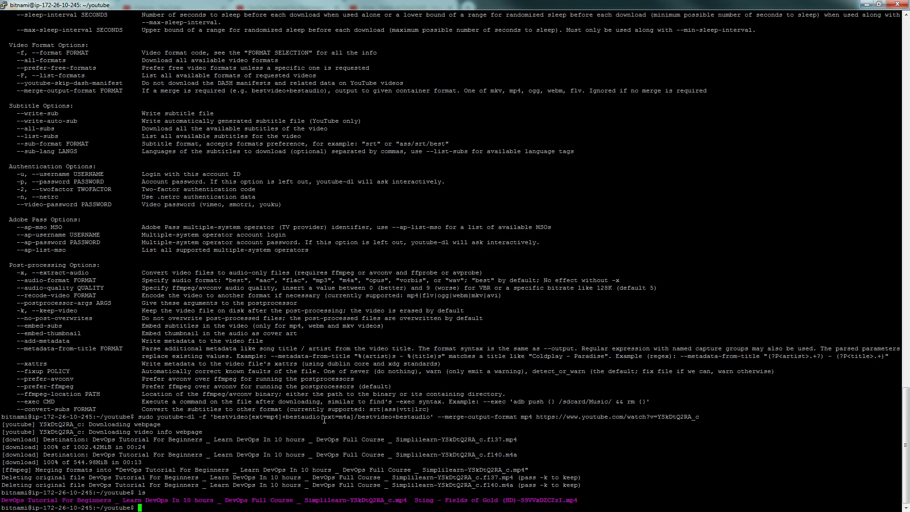
left_click(866, 4)
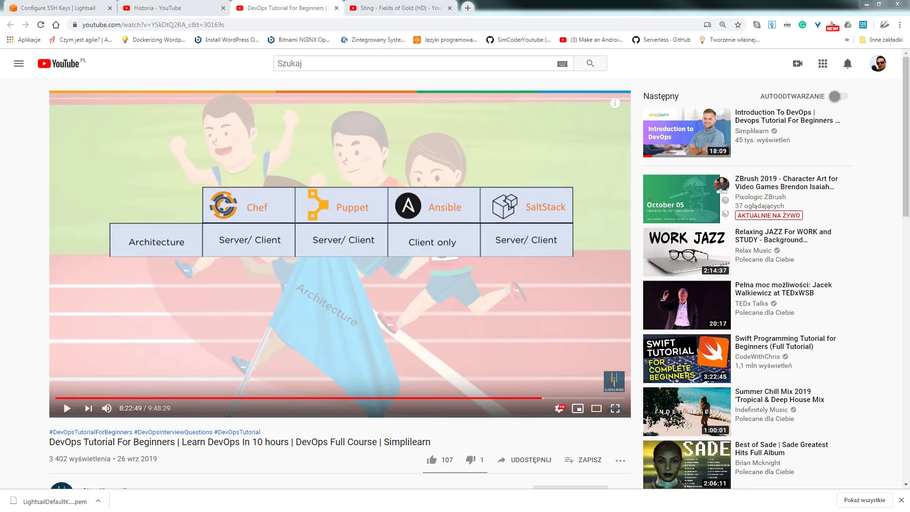
Step: Switch to WinSCP and start downloading the DevOps Tutorial For Beginners video from /home/bitnami/youtube to D:\B
key("alt+Tab")
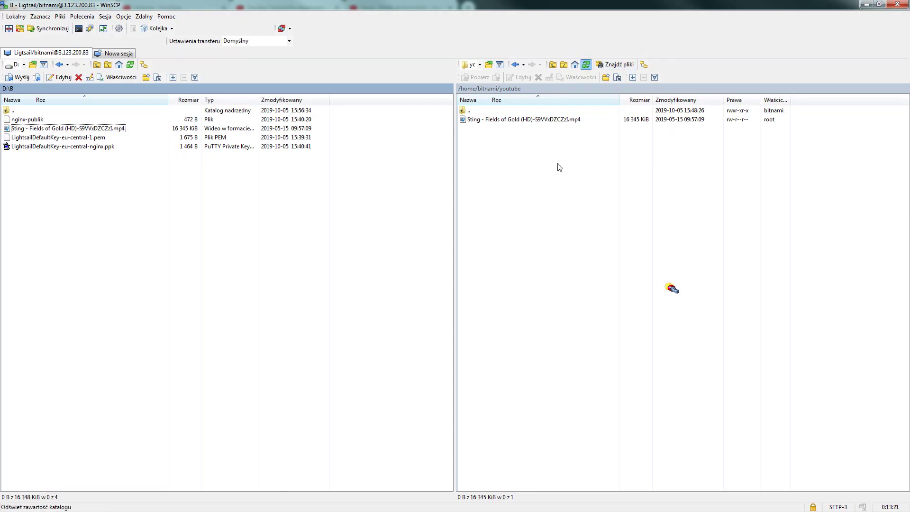
left_click(558, 120)
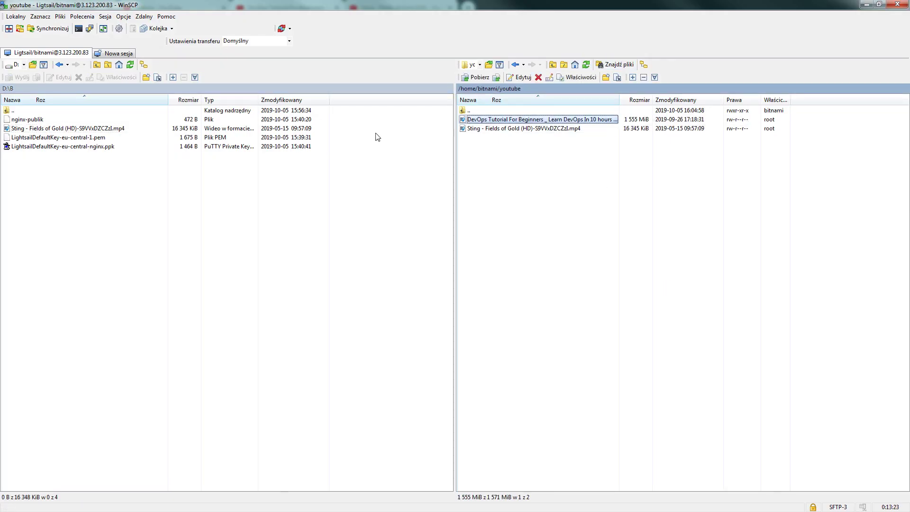
left_click(475, 77)
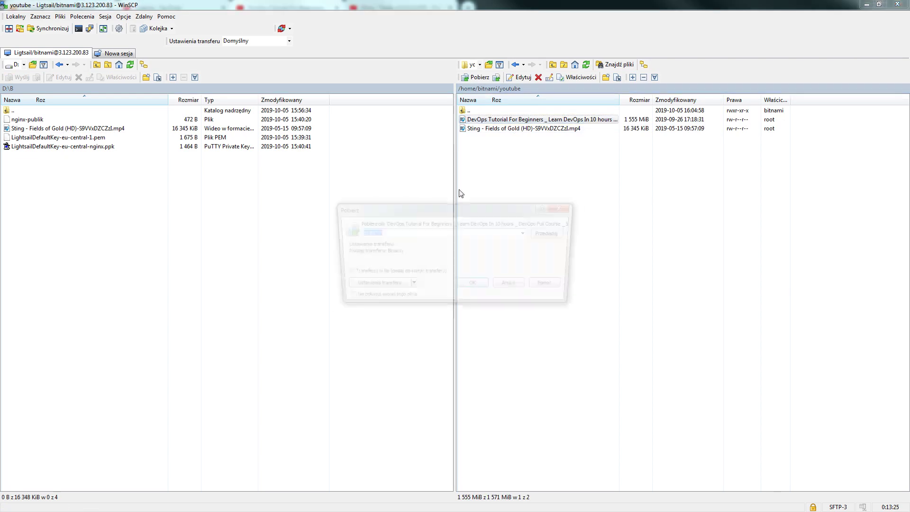
left_click(473, 282)
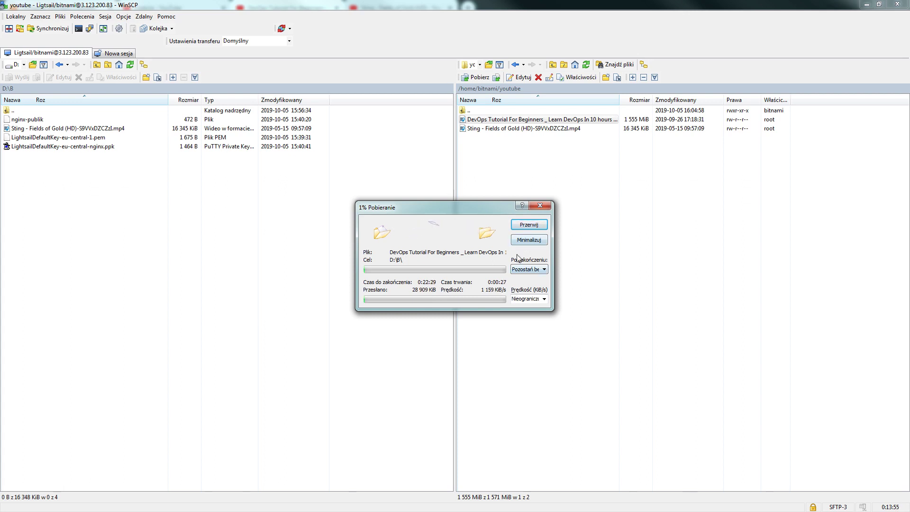
Step: Abort the running DevOps Tutorial transfer, clear the remote file selection, and minimize WinSCP
left_click(528, 224)
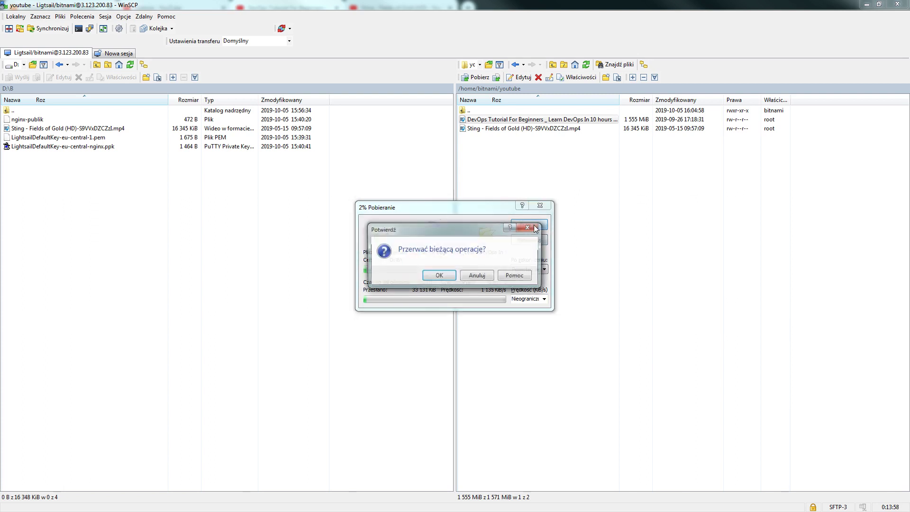
left_click(438, 275)
left_click(100, 217)
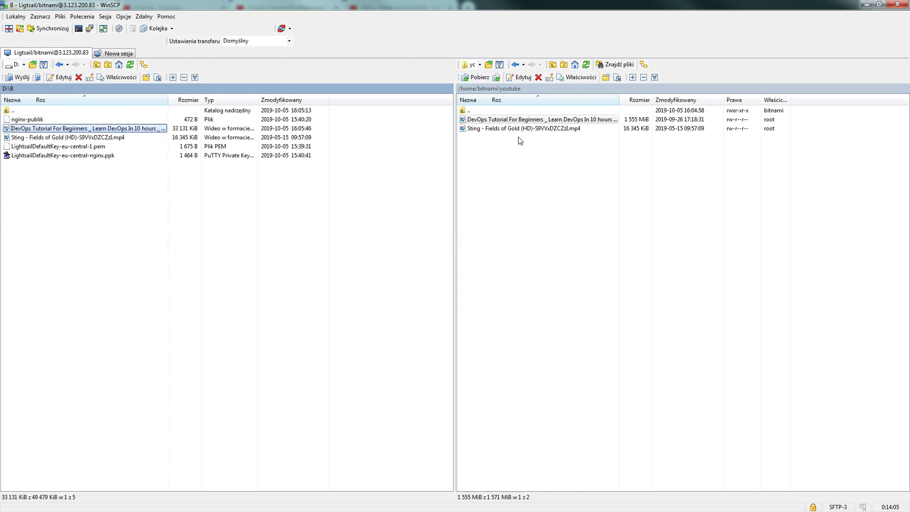
left_click(527, 167)
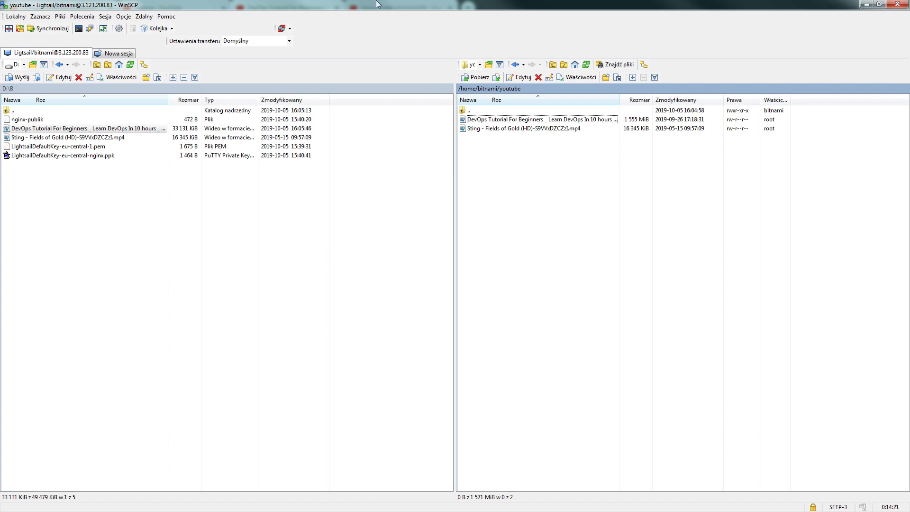
left_click(863, 5)
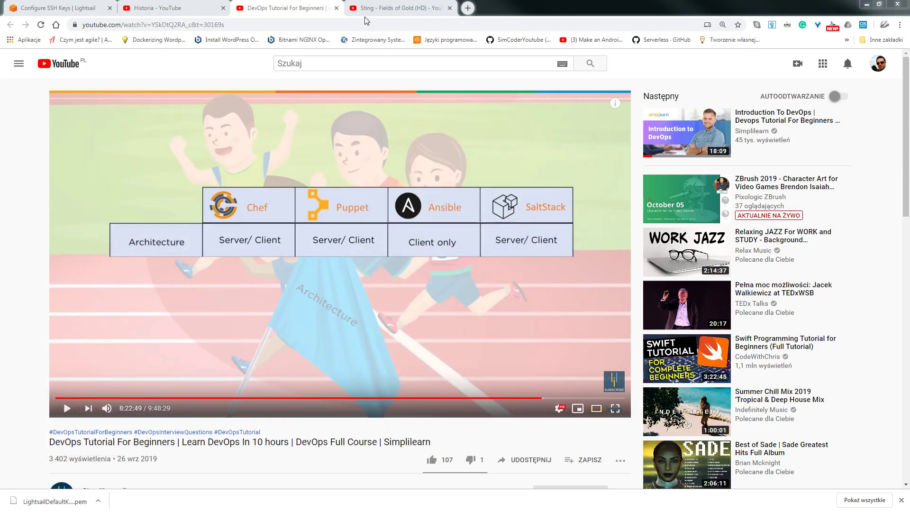
Step: Search YouTube for "playlist 2019"
left_click(336, 67)
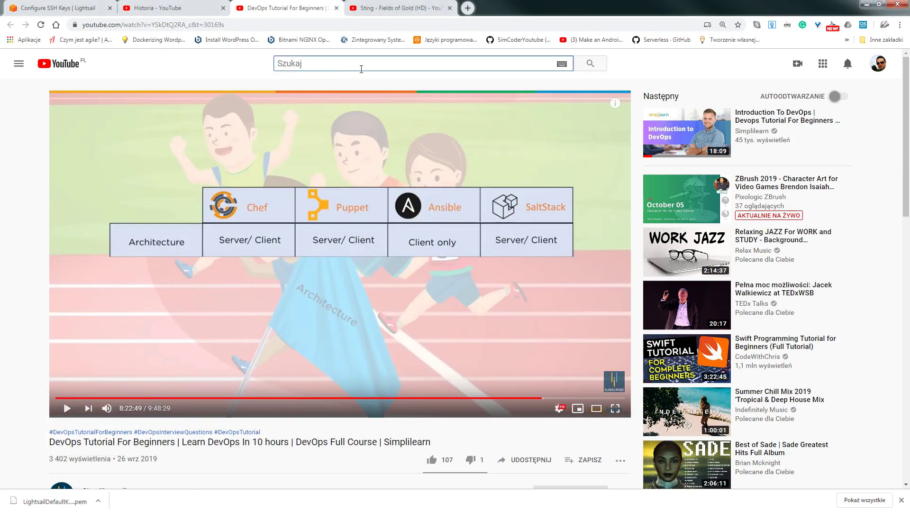
type("play")
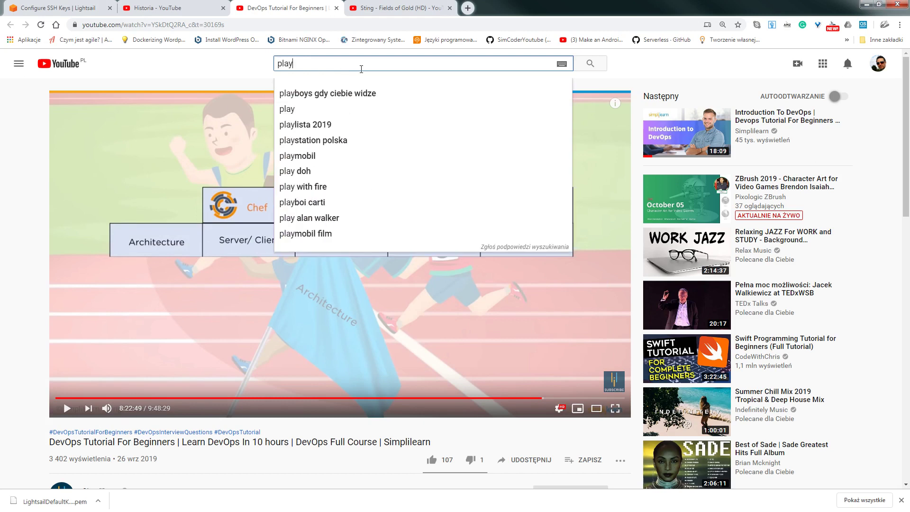
key("BackSpace")
key("BackSpace")
key("BackSpace")
type("la")
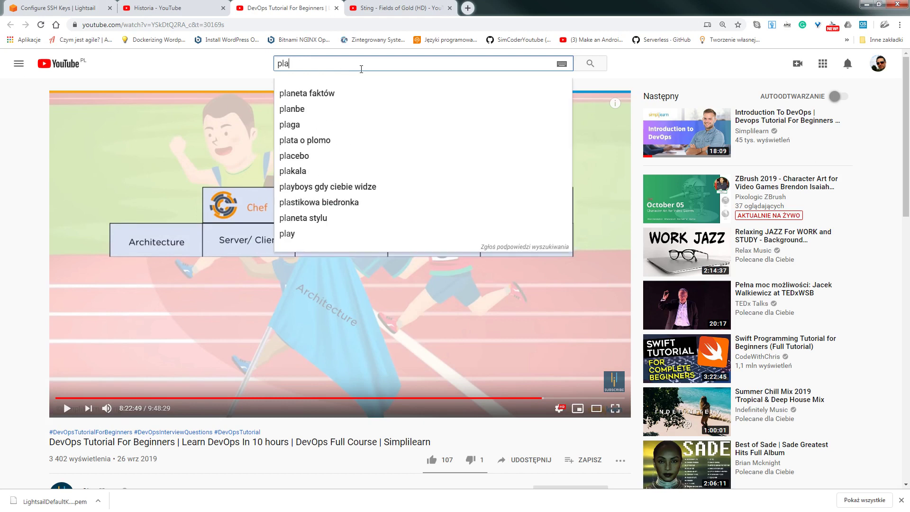
type("ylist 2019")
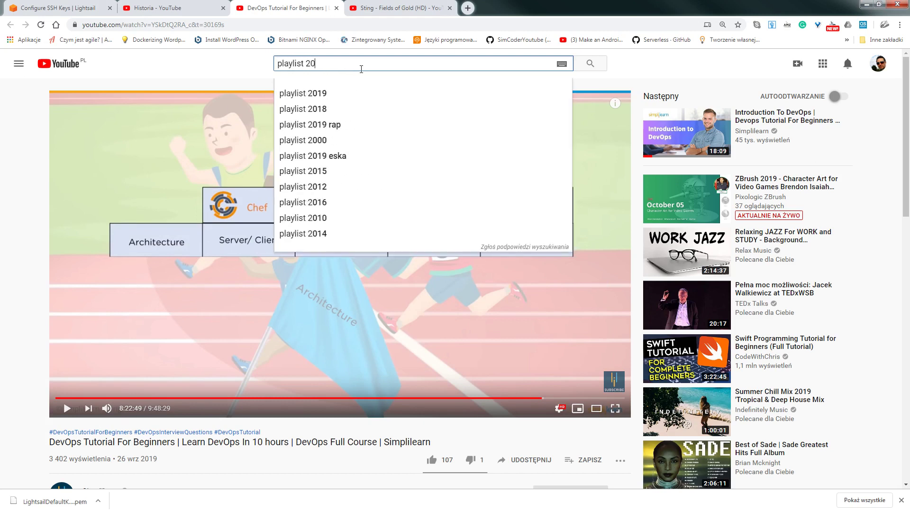
key("Return")
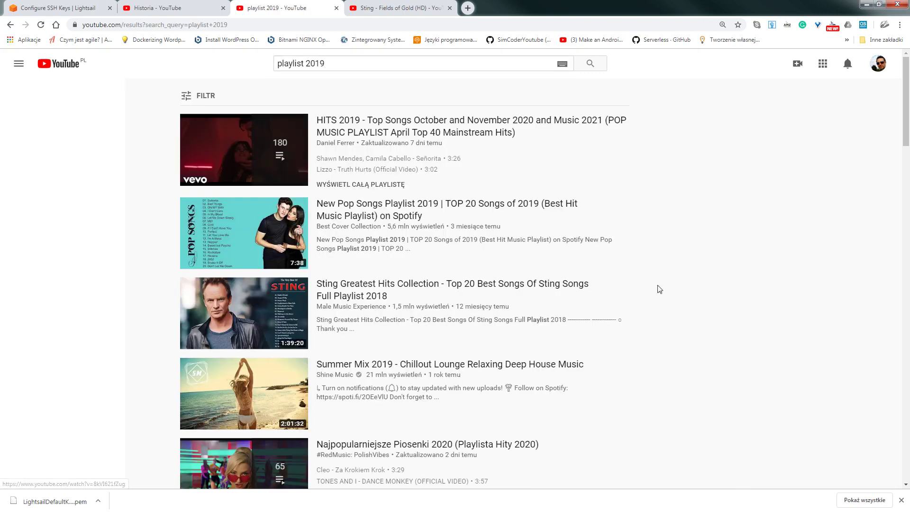
Step: Find the "Składanka – Playlist 2019" mix in the search results, open it, and pause its first video
scroll(657, 288, "down", 1)
scroll(657, 288, "down", 10)
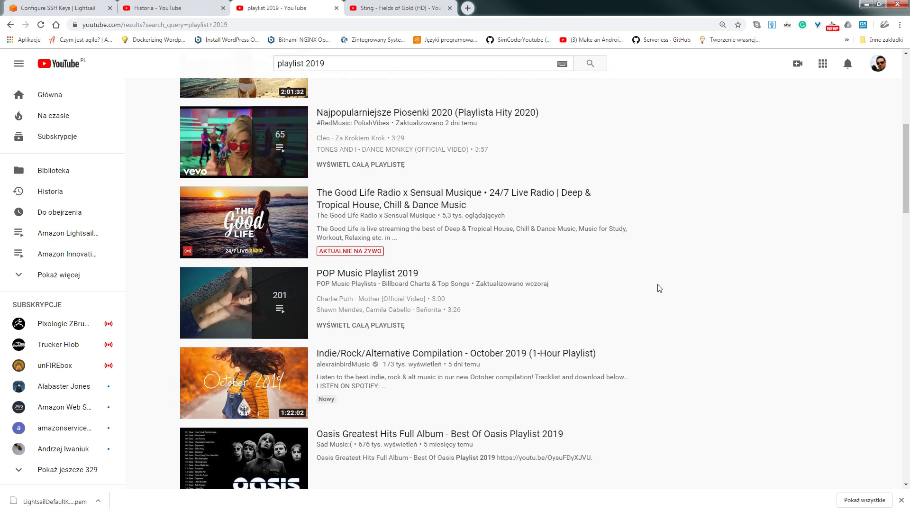
scroll(660, 287, "down", 5)
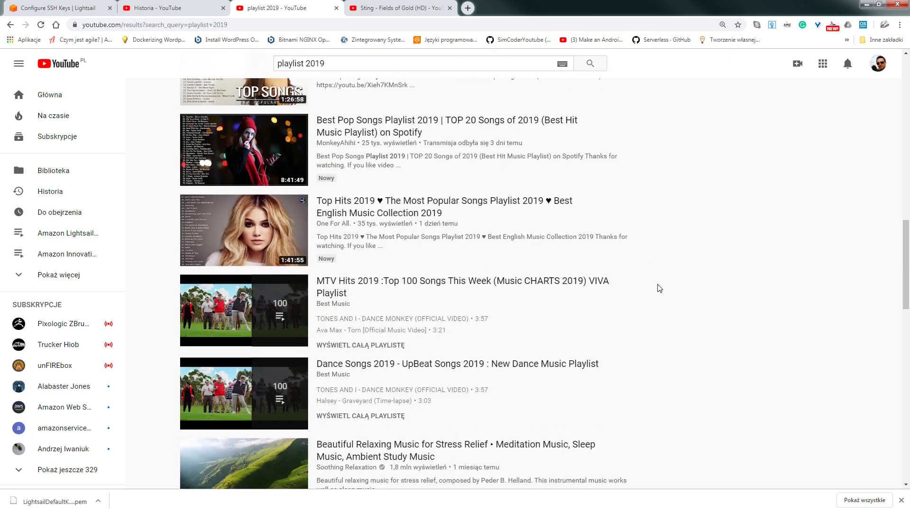
scroll(659, 288, "down", 15)
scroll(659, 288, "down", 3)
scroll(659, 288, "up", 5)
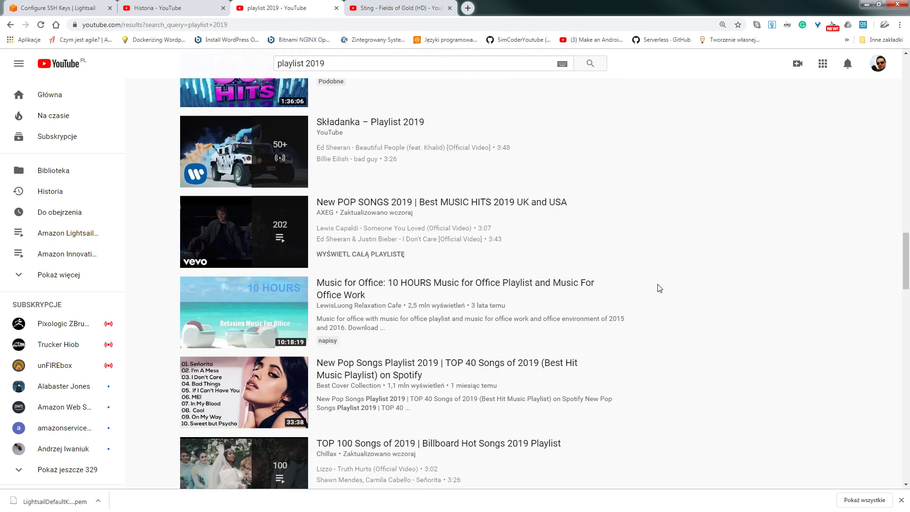
scroll(659, 288, "up", 2)
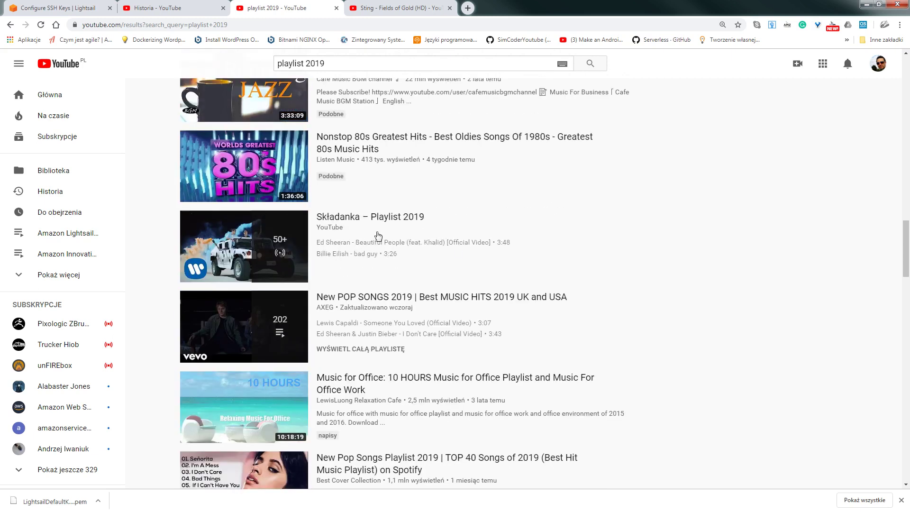
scroll(410, 226, "up", 3)
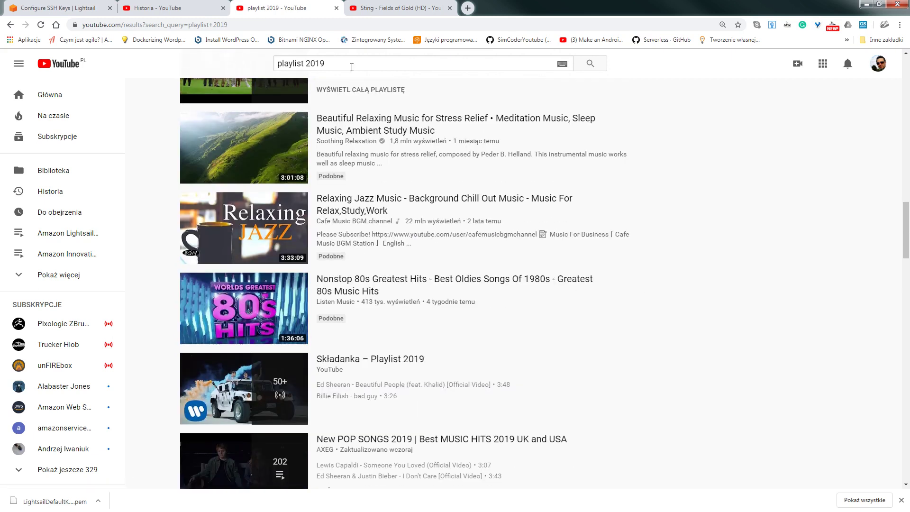
scroll(385, 302, "down", 3)
scroll(385, 301, "down", 3)
scroll(331, 189, "up", 2)
left_click(321, 170)
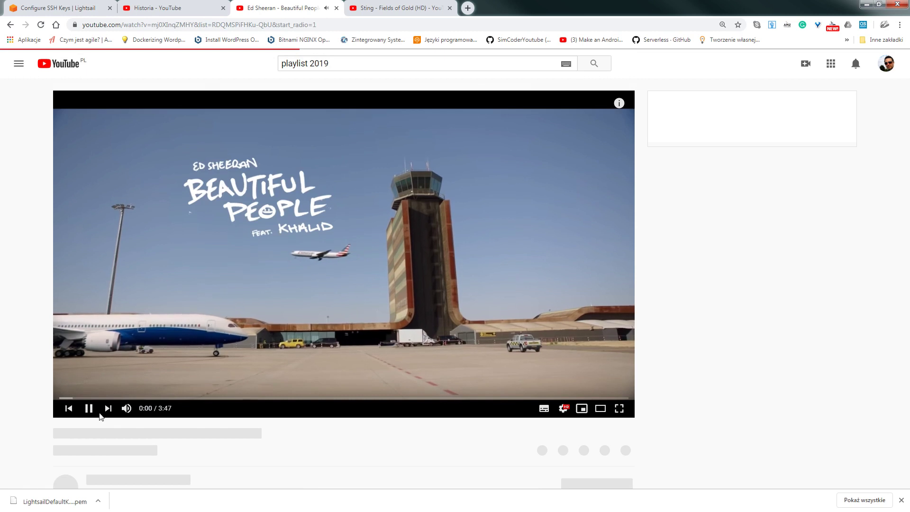
left_click(89, 409)
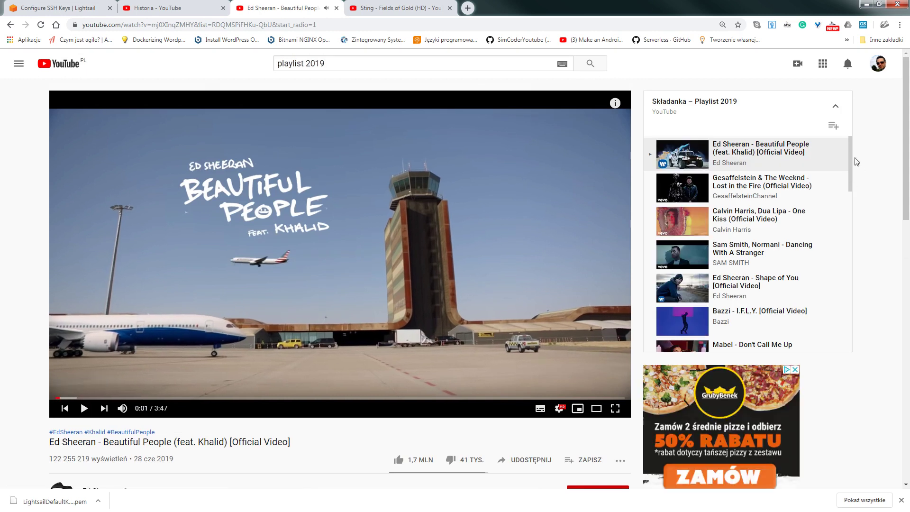
Step: Look through the mix's video list and the comments and suggested videos on the page
mouse_move(850, 156)
left_mouse_down()
mouse_move(848, 324)
mouse_move(853, 173)
left_mouse_up()
scroll(887, 248, "down", 7)
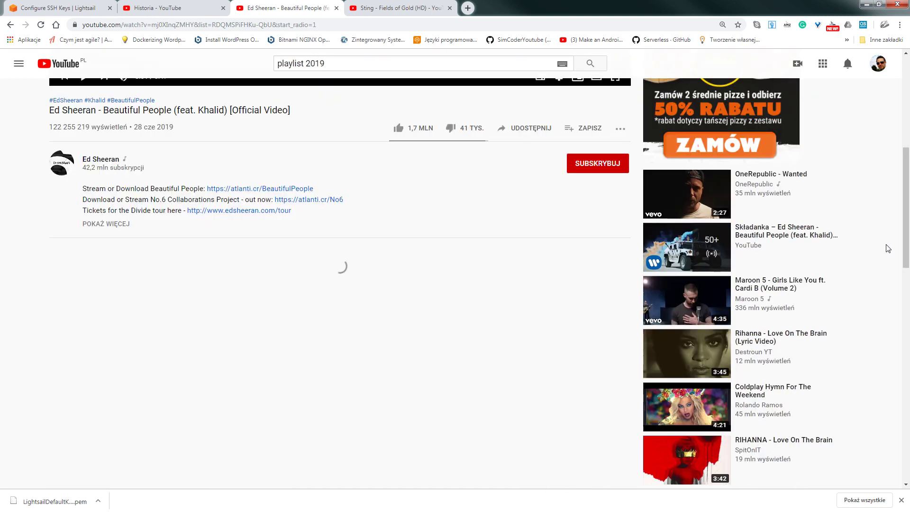
scroll(887, 249, "down", 10)
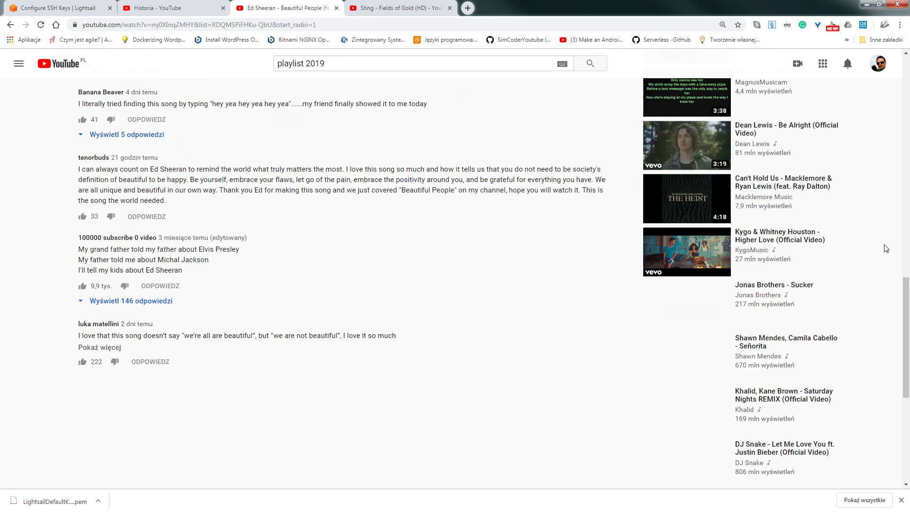
scroll(882, 248, "up", 6)
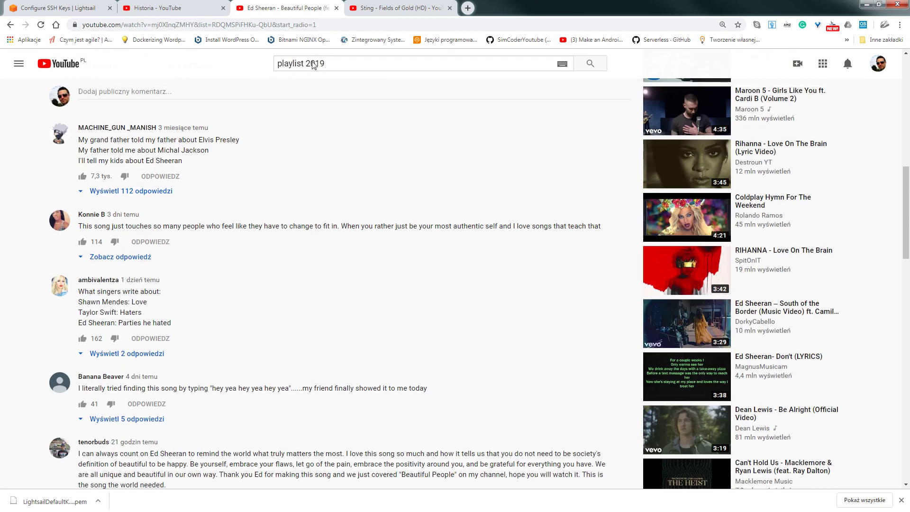
Step: Search YouTube for "tutorial piano"
double_click(313, 63)
triple_click(313, 63)
key("BackSpace")
type("tut")
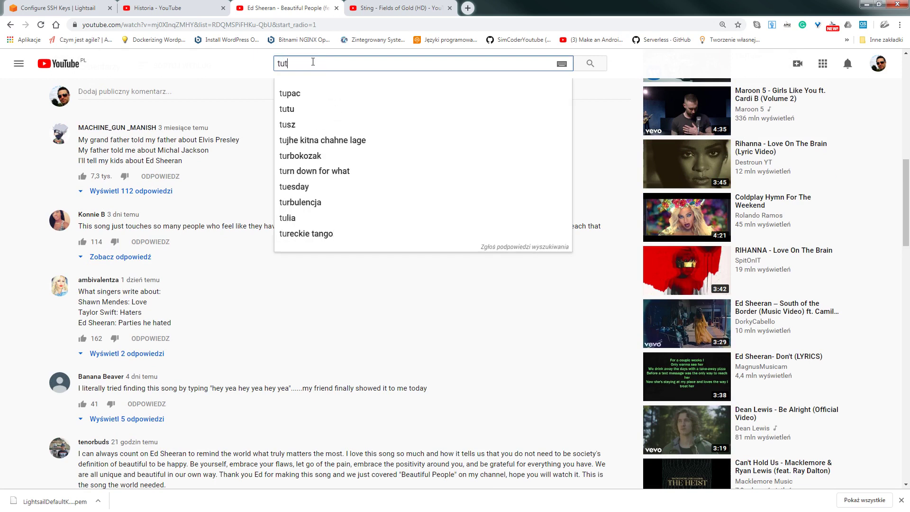
type("orial ")
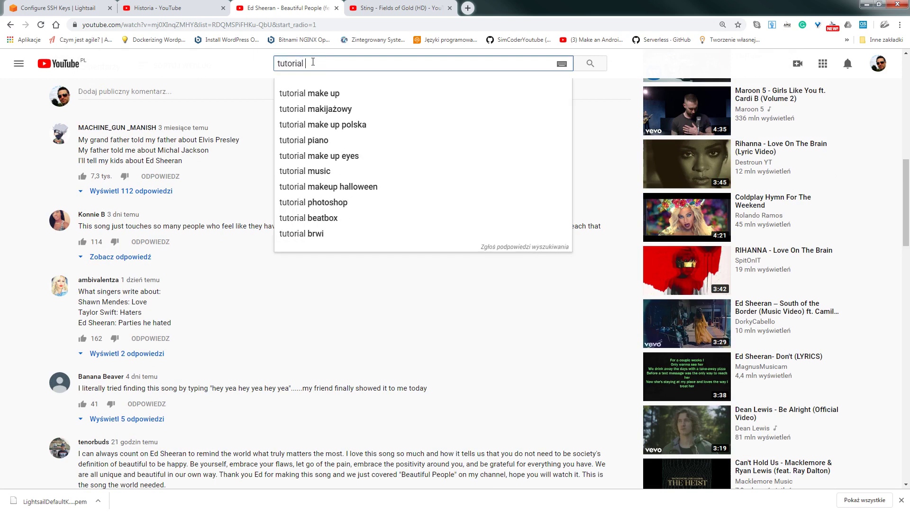
type("pia")
key("BackSpace")
type("iano")
key("Return")
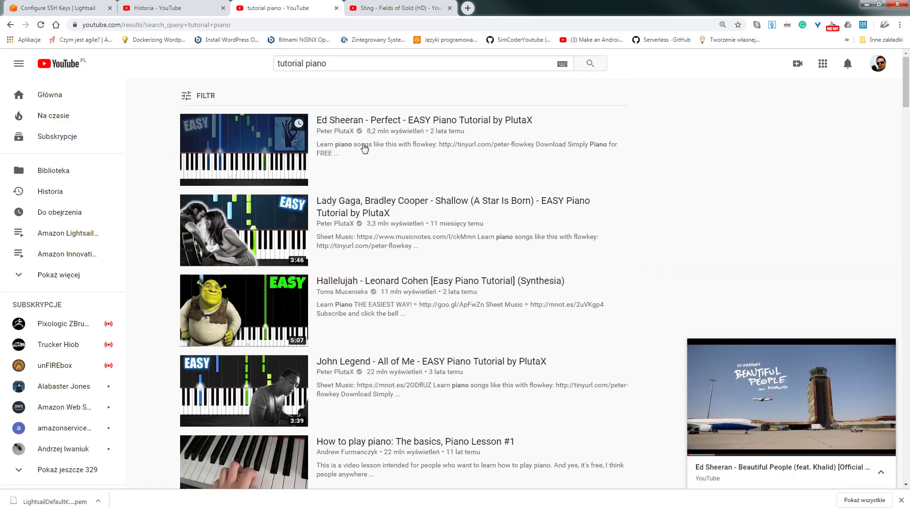
Step: Search YouTube for "playlist music" instead
double_click(381, 63)
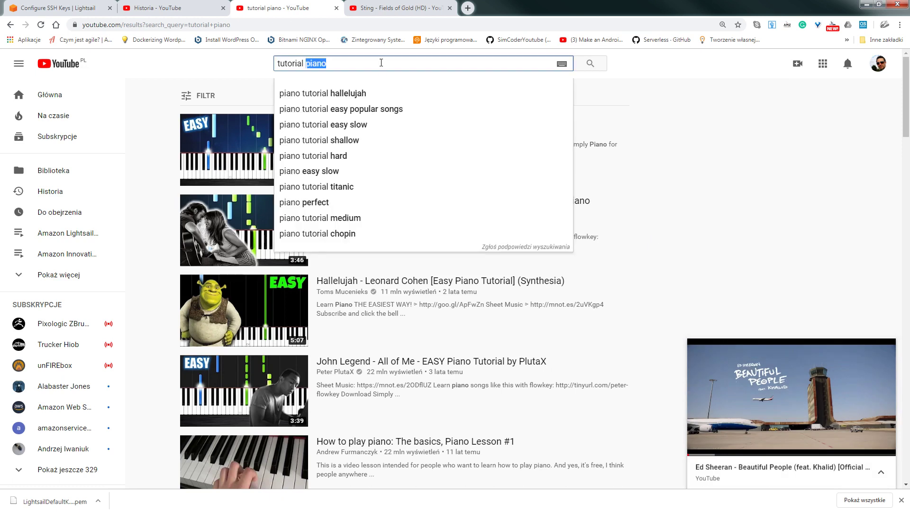
key("BackSpace")
key("BackSpace")
key("BackSpace")
key("BackSpace")
key("BackSpace")
key("BackSpace")
key("BackSpace")
key("BackSpace")
key("BackSpace")
key("BackSpace")
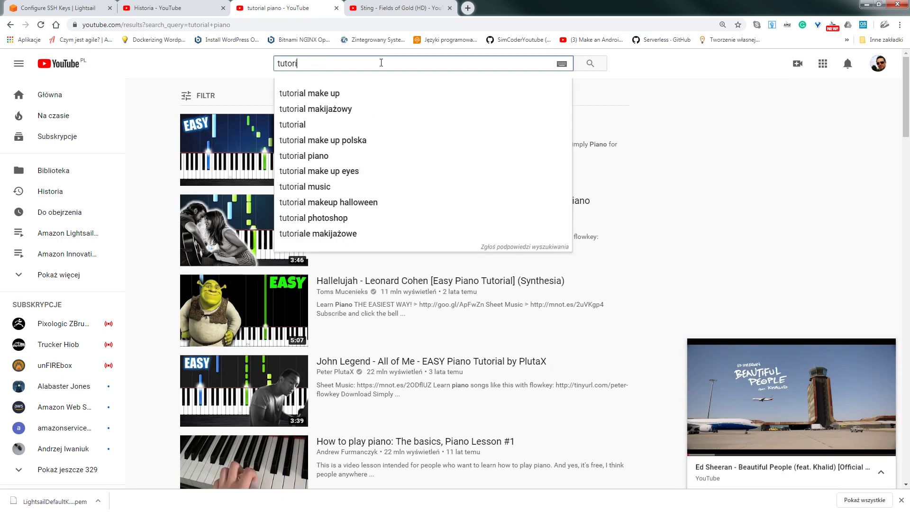
type("pl")
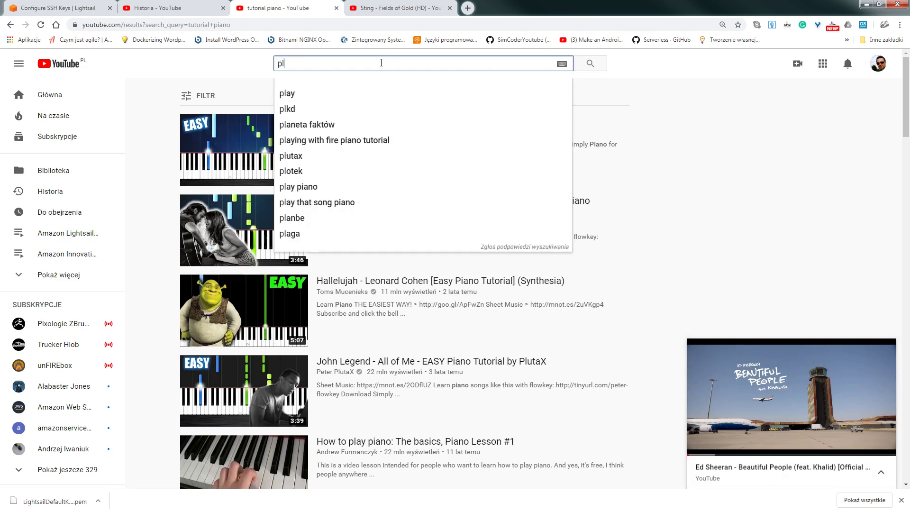
type("aylist v")
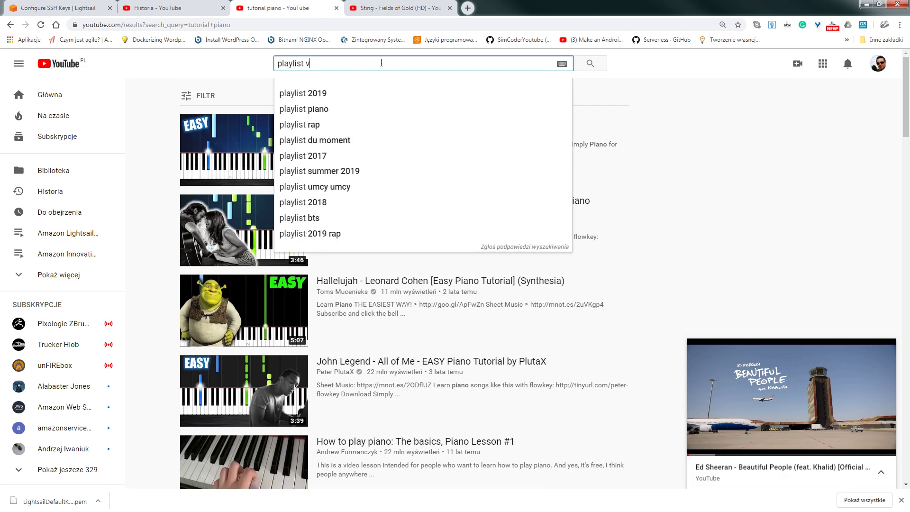
key("BackSpace")
type("music")
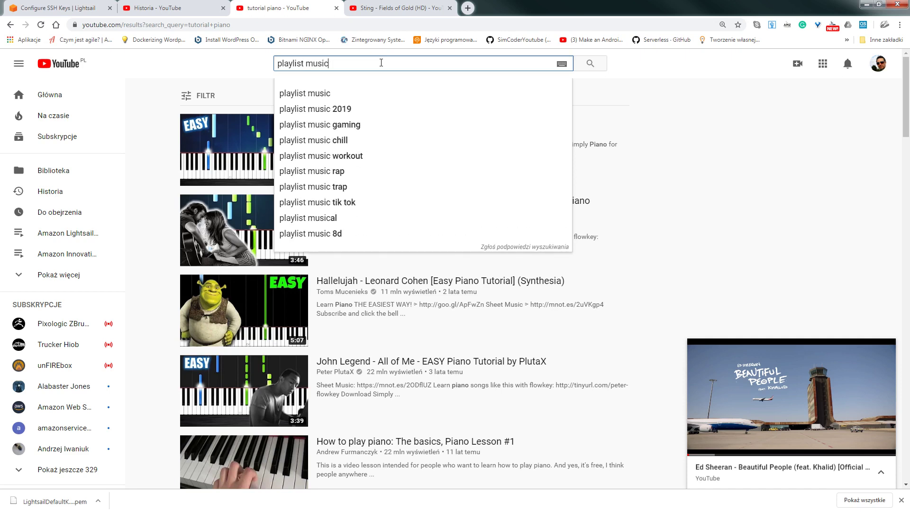
key("Return")
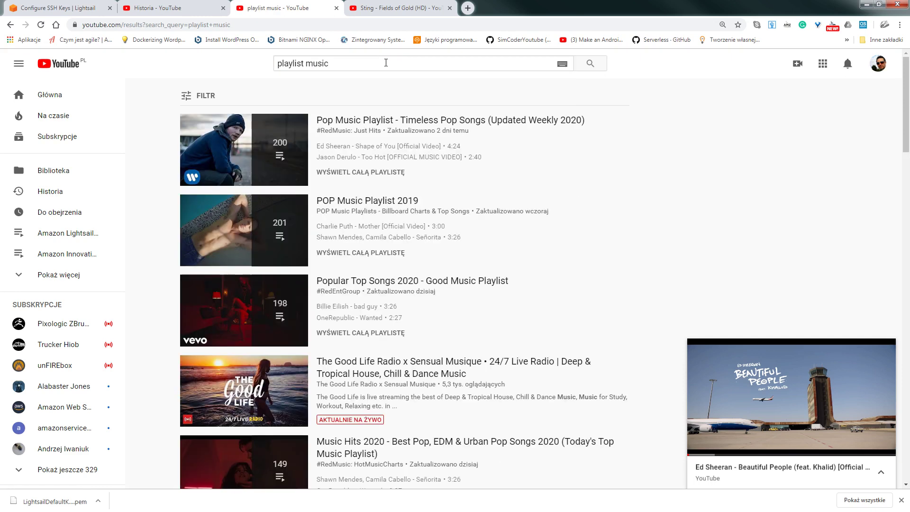
Step: Look through the "playlist music" search results for a suitable playlist
scroll(479, 149, "down", 10)
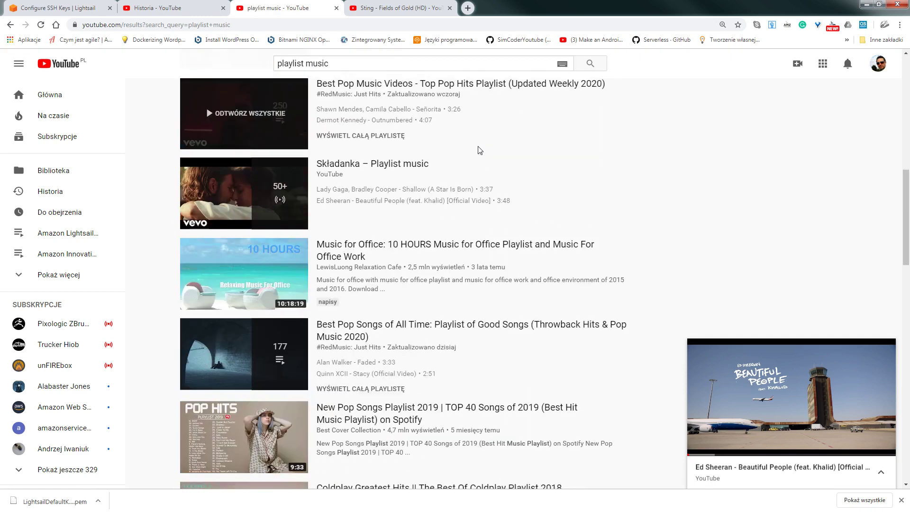
scroll(479, 150, "down", 20)
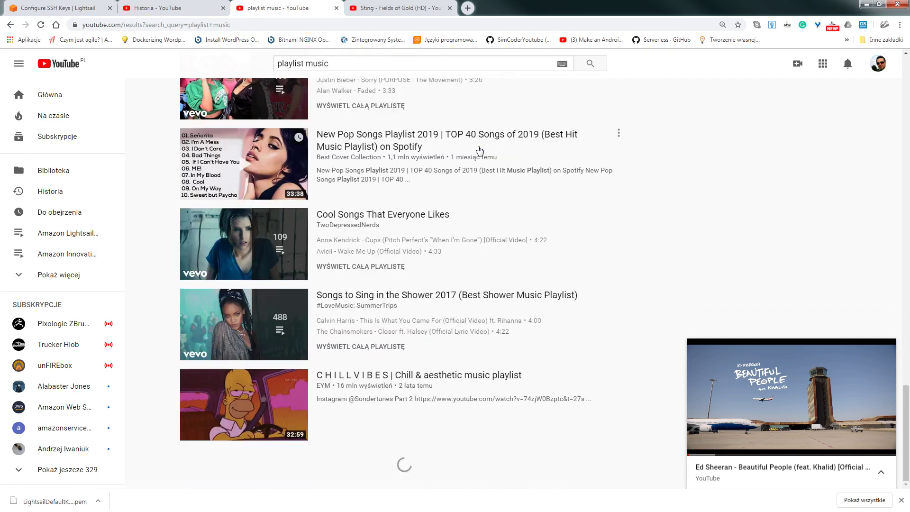
scroll(479, 150, "down", 10)
scroll(479, 144, "down", 20)
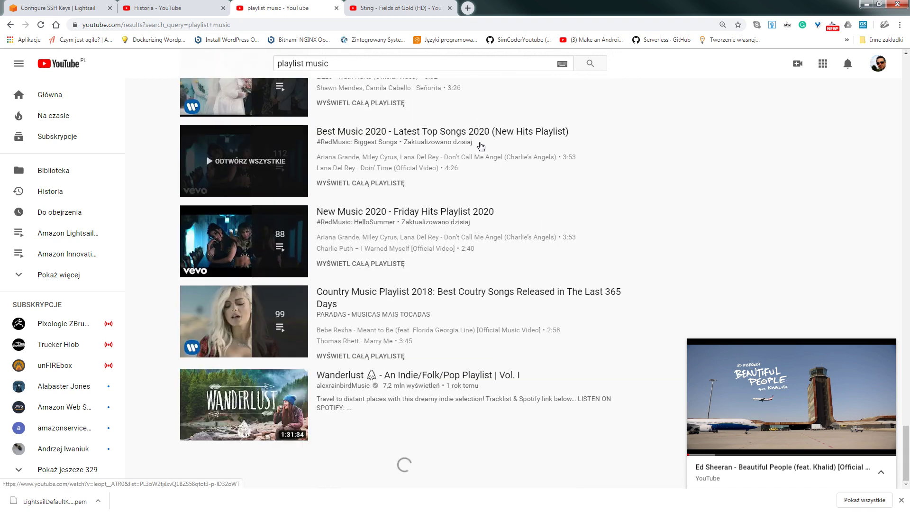
scroll(481, 146, "down", 20)
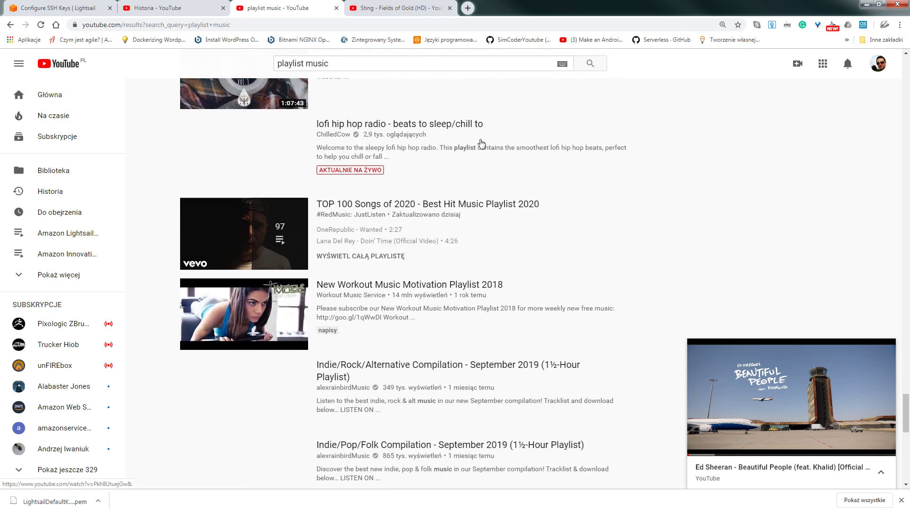
scroll(480, 143, "down", 12)
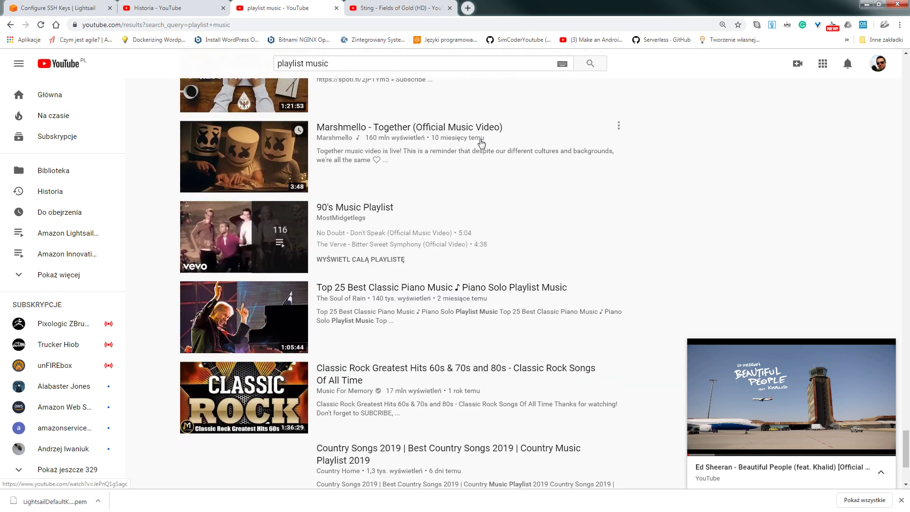
scroll(486, 138, "down", 8)
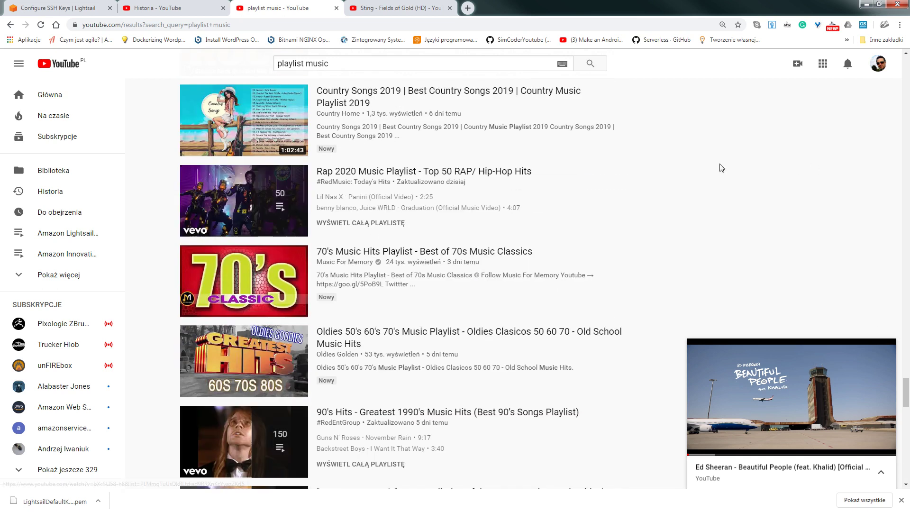
scroll(715, 168, "down", 11)
scroll(715, 176, "down", 10)
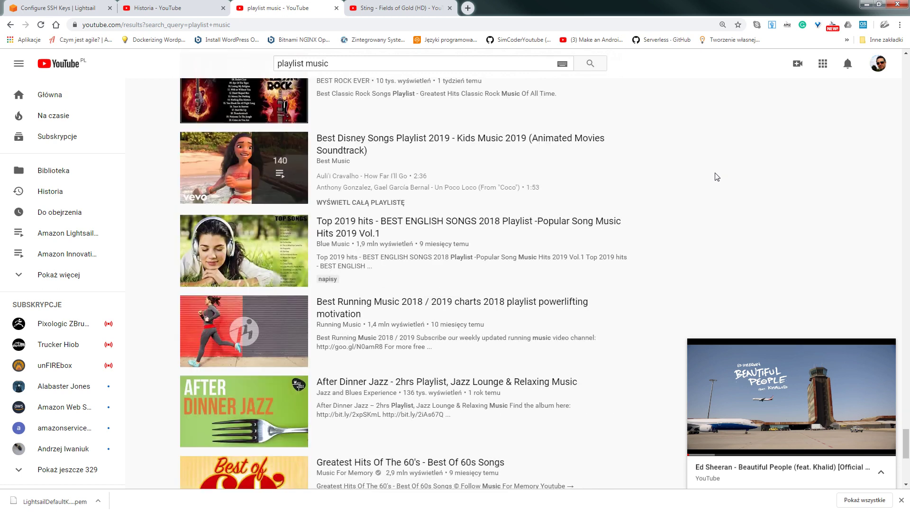
scroll(715, 176, "up", 3)
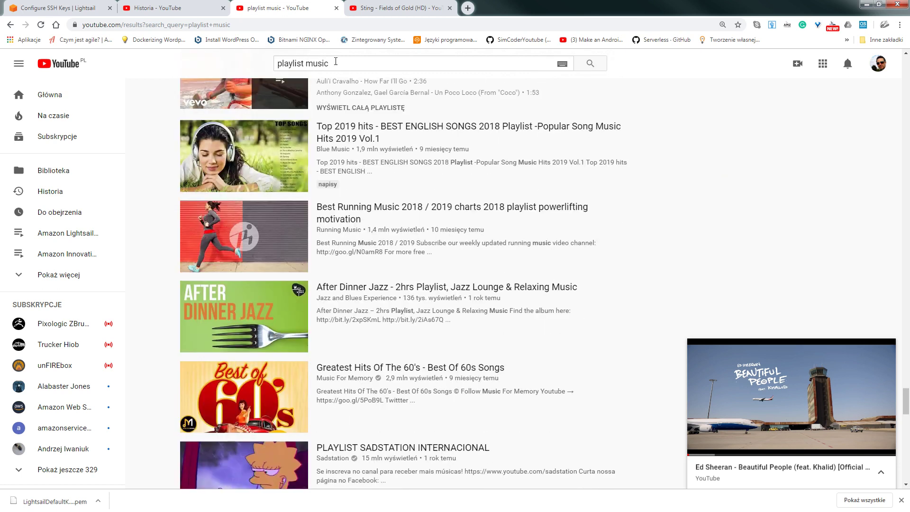
Step: Search YouTube for "after effects playlist" using the suggested query
left_click_drag(306, 63, 345, 62)
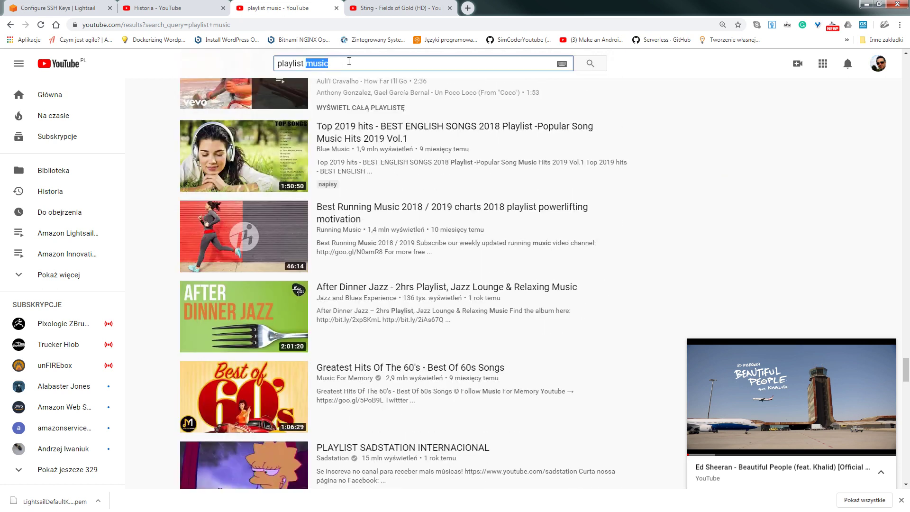
type("af")
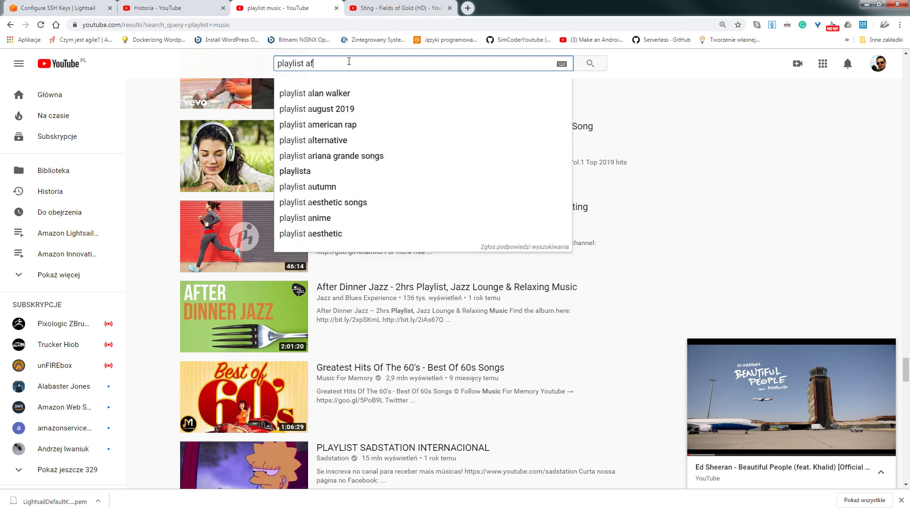
type("ter  effec")
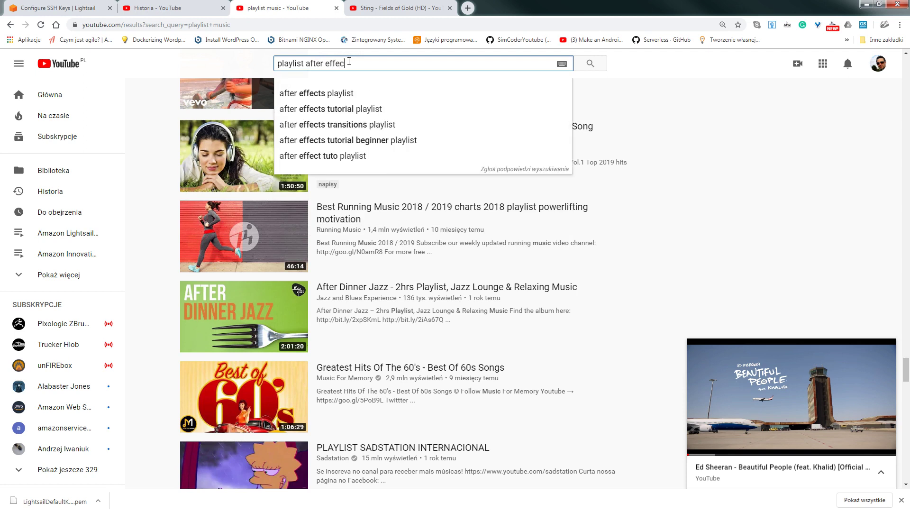
key("Down")
key("Return")
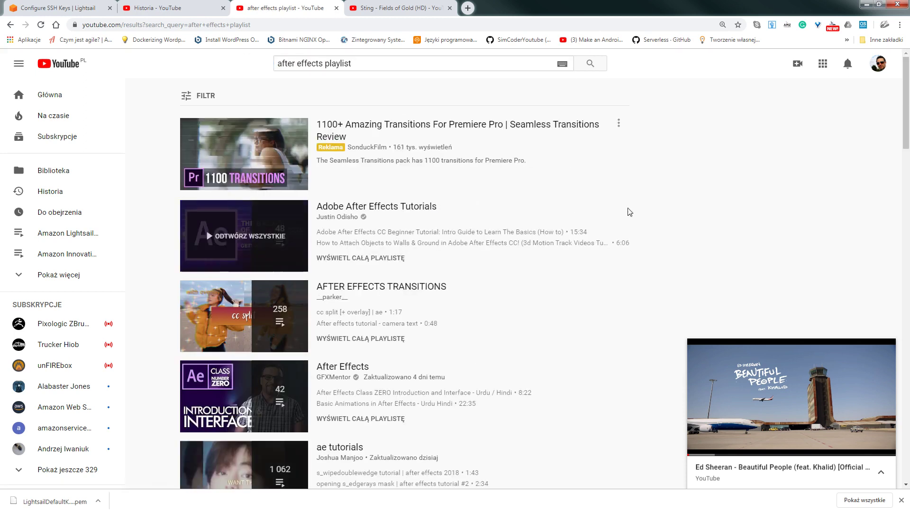
Step: Find the "..:: ADOBE AFTER EFFECTS TUTORIAL PLAYLIST ::.." by helpvid in the results and open it in a new tab
scroll(627, 209, "down", 10)
scroll(830, 183, "up", 1)
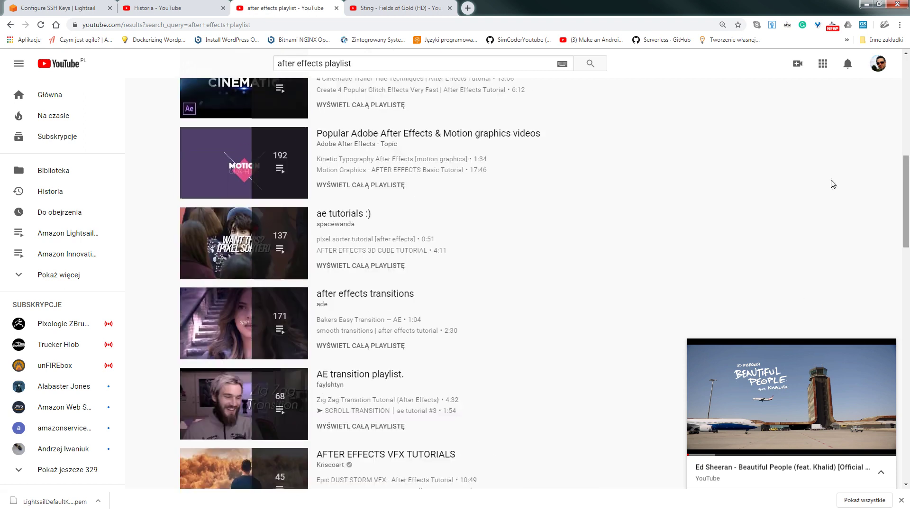
scroll(660, 209, "down", 6)
scroll(660, 209, "down", 15)
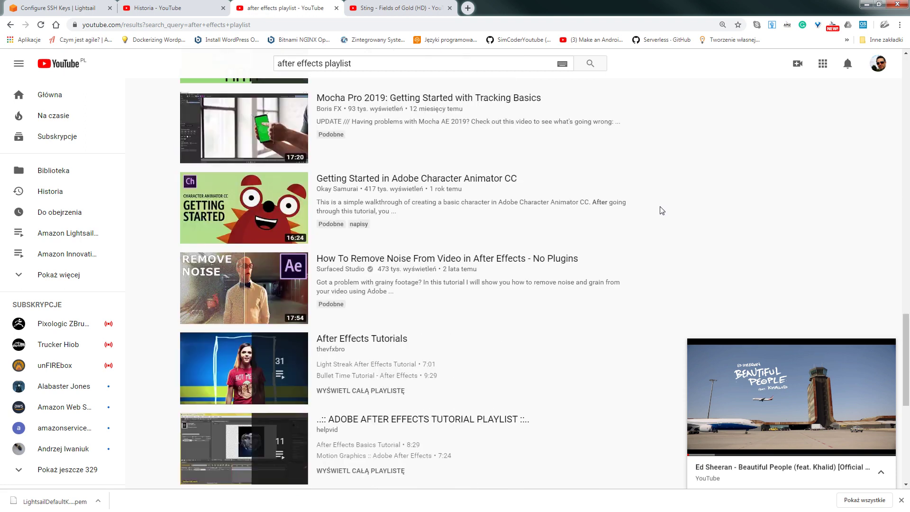
mouse_move(269, 203)
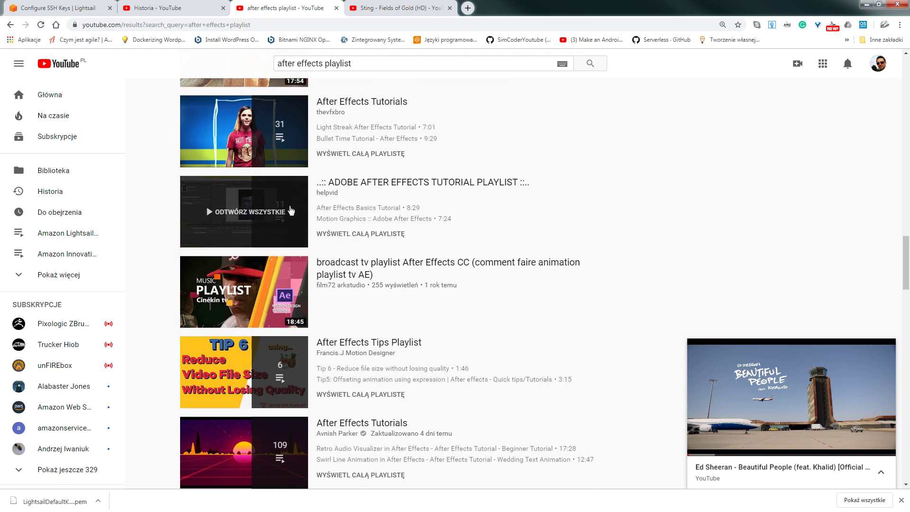
right_click(392, 182)
left_click(409, 188)
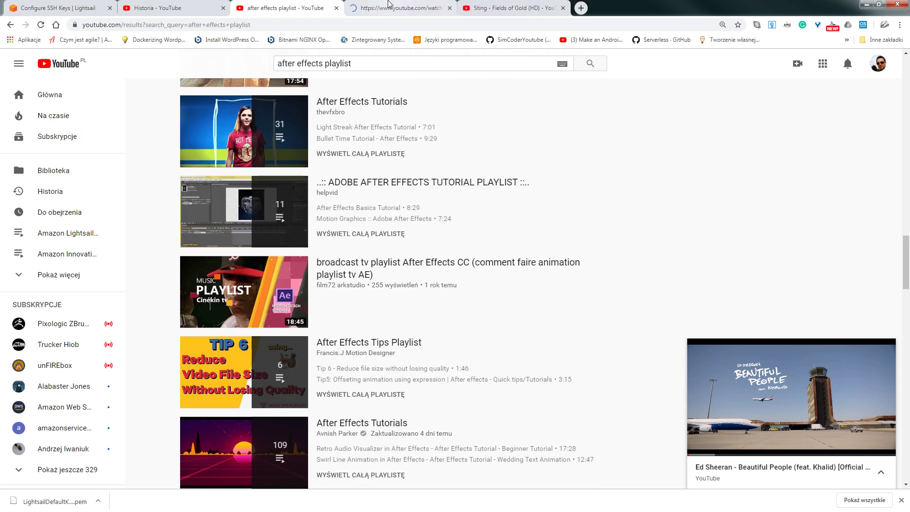
Step: Close the Sting – Fields of Gold tab, bring up the After Effects playlist tab, and pause its first video
key("ctrl+Tab")
left_click(489, 5)
left_click(428, 6)
left_click(514, 8)
left_click(562, 8)
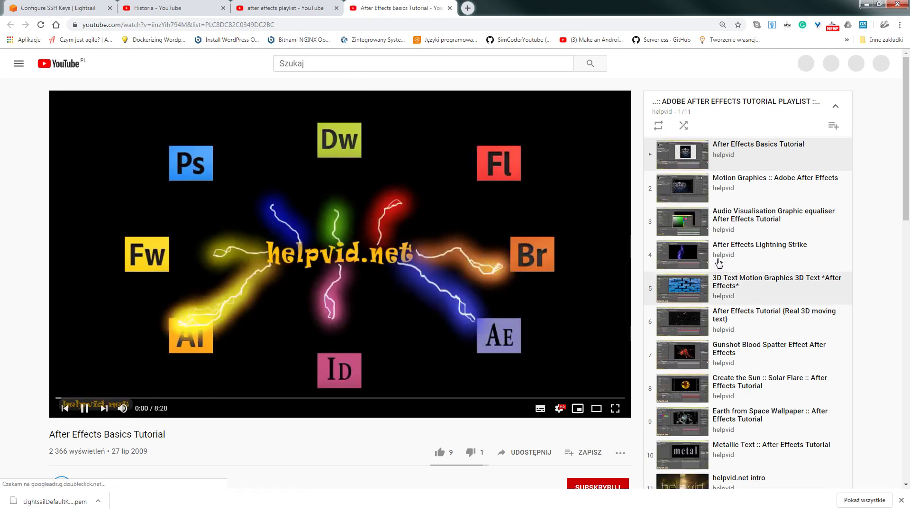
left_click(85, 409)
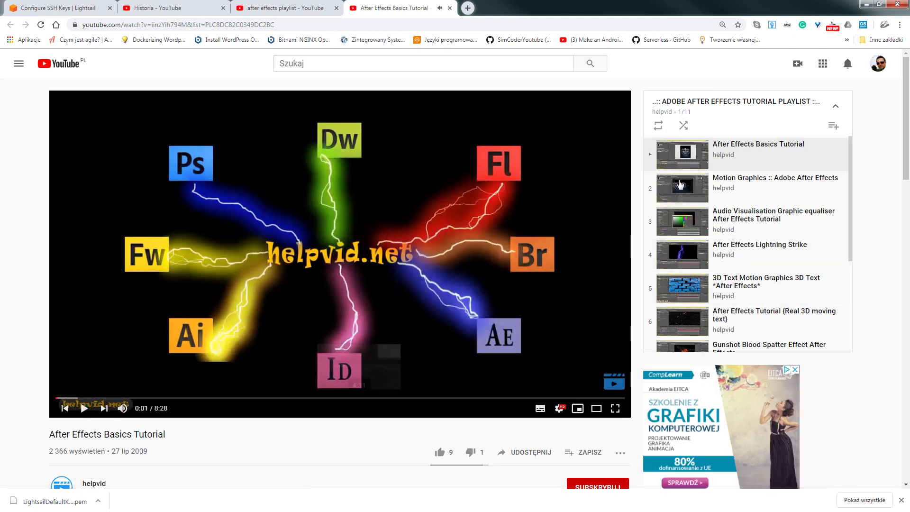
Step: Copy the After Effects playlist's URL, switch to Notepad, and paste it on a blank line above the sudo youtube-dl command
left_click_drag(293, 25, 52, 26)
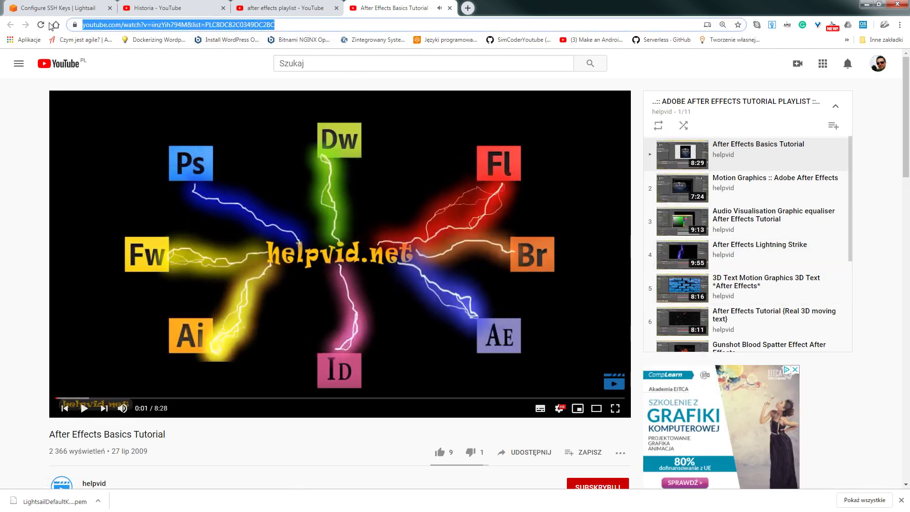
right_click(162, 27)
left_click(200, 78)
key("alt+Tab")
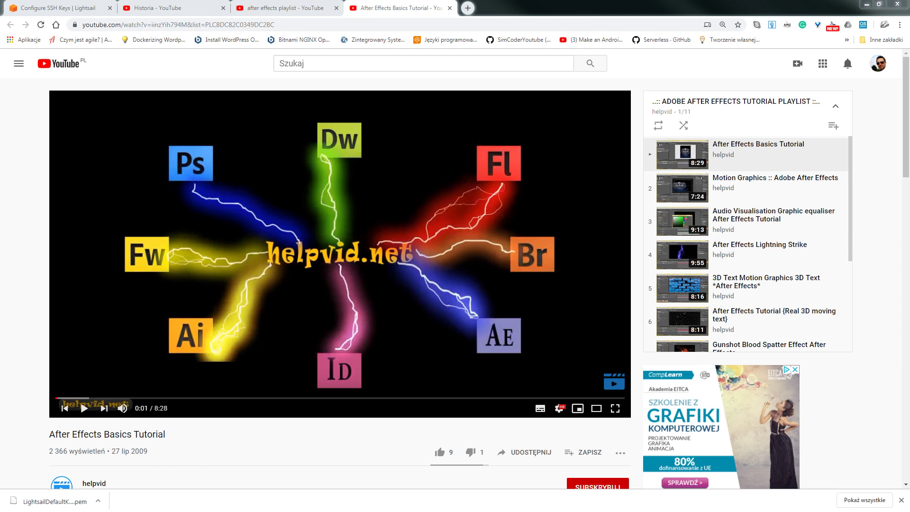
key("alt+Tab")
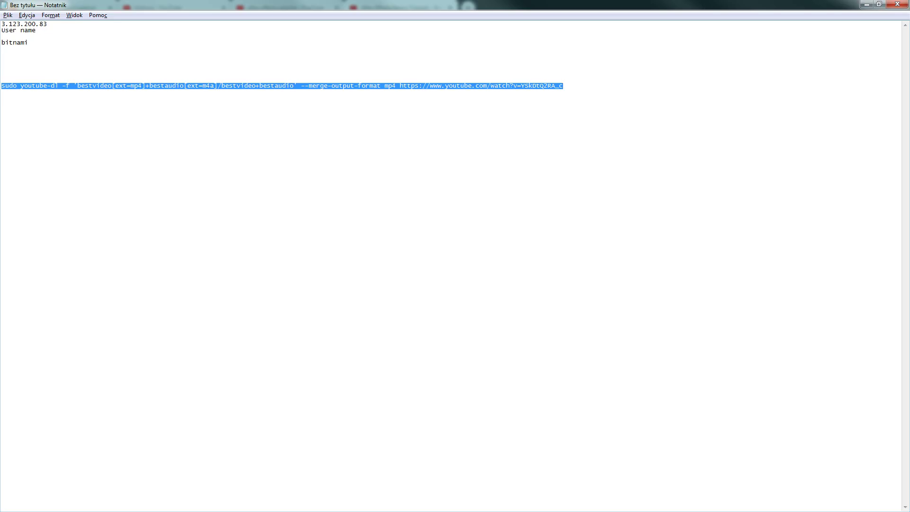
left_click(571, 69)
key("ctrl+v")
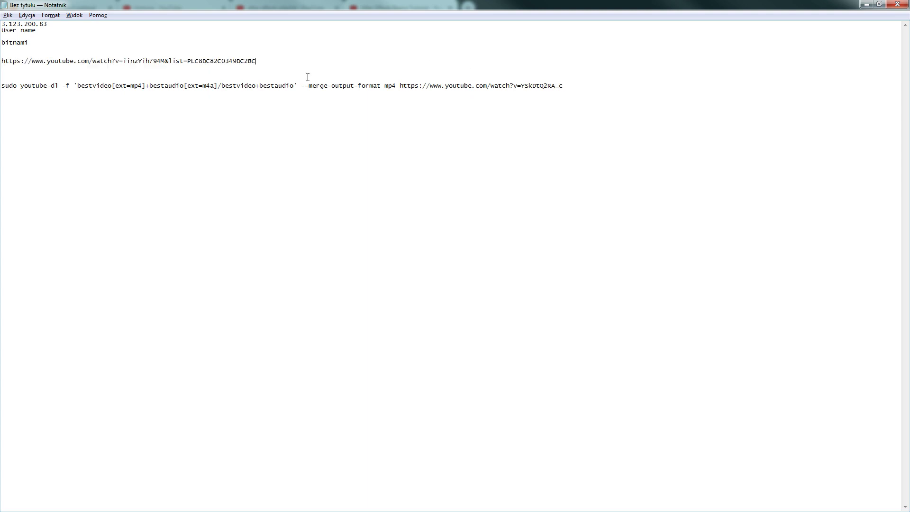
Step: Paste the youtube-dl playlist command with the -i, --merge-output-format mp4 and --yes-playlist options below the single-video command
left_click_drag(373, 87, 553, 90)
left_click(98, 86)
key("ctrl+v")
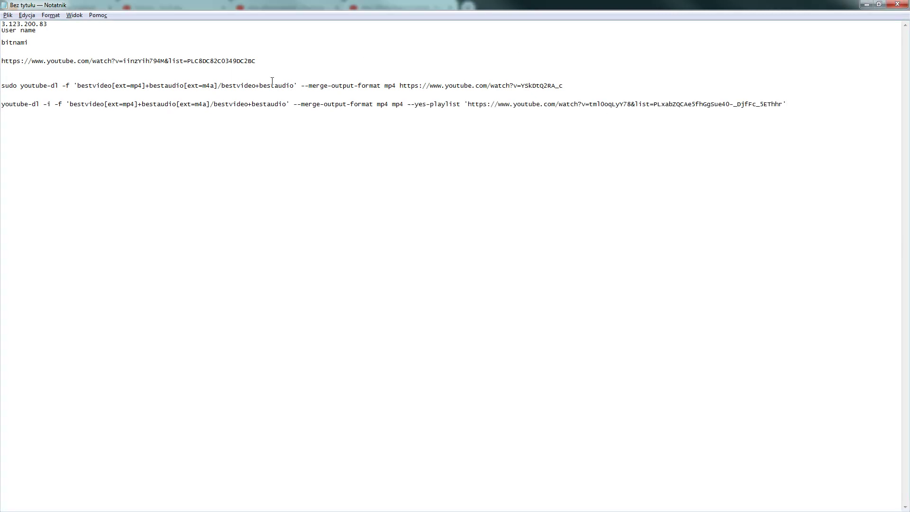
Step: Replace the quoted URL in the --yes-playlist command with the After Effects playlist URL copied from the line above
left_click_drag(258, 61, 0, 61)
left_click_drag(781, 104, 469, 115)
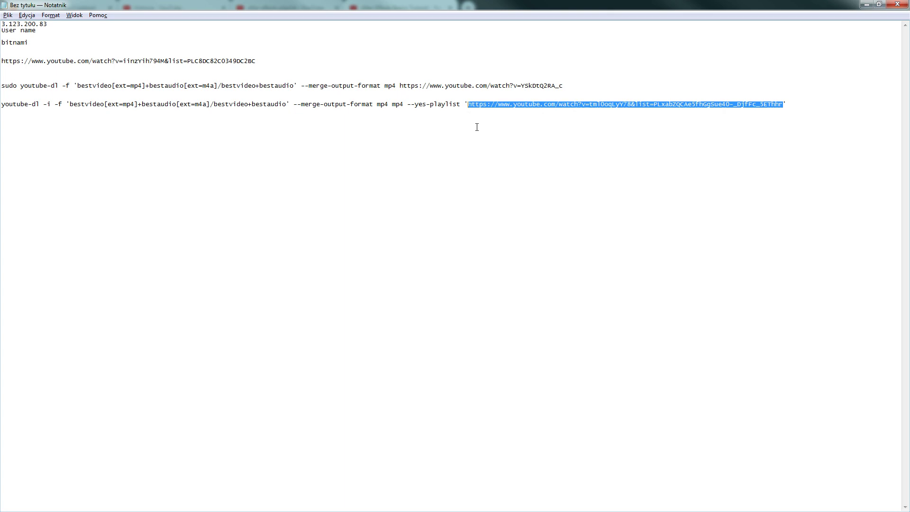
key("ctrl+v")
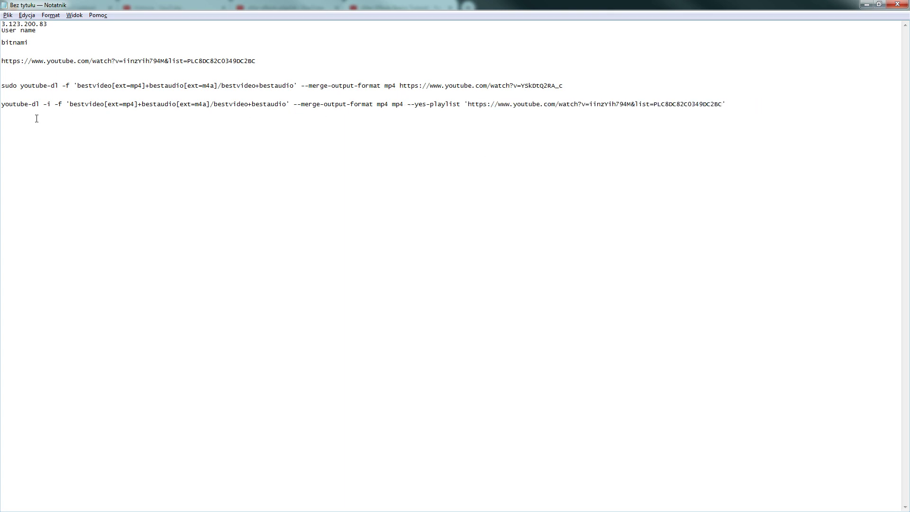
Step: Prefix the youtube-dl playlist command with sudo
key("Home")
type("sd")
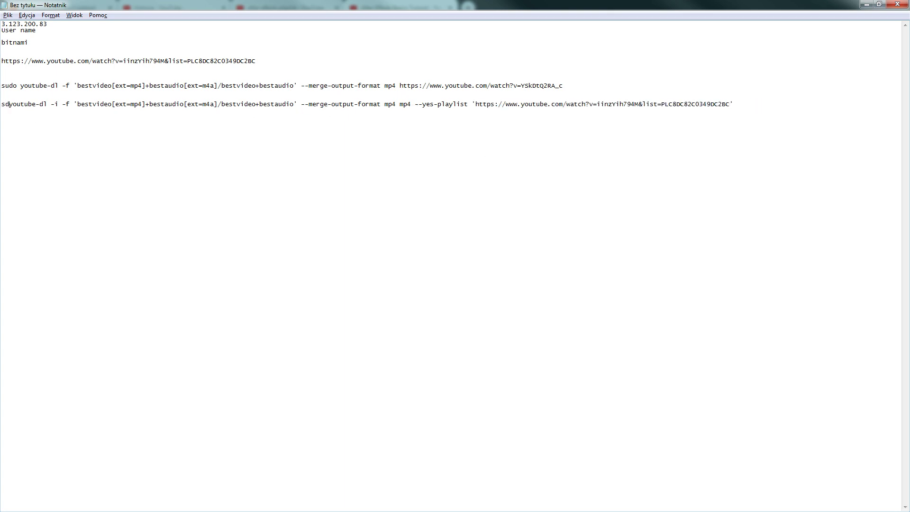
type("do")
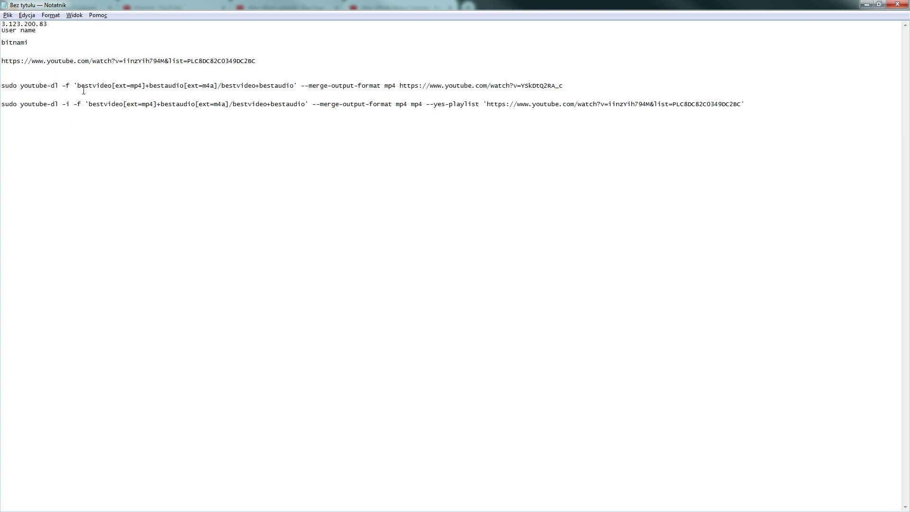
Step: Compare the single-video command with the playlist command, highlighting the --yes-playlist and -i options
left_click_drag(78, 87, 120, 80)
left_click_drag(271, 82, 318, 95)
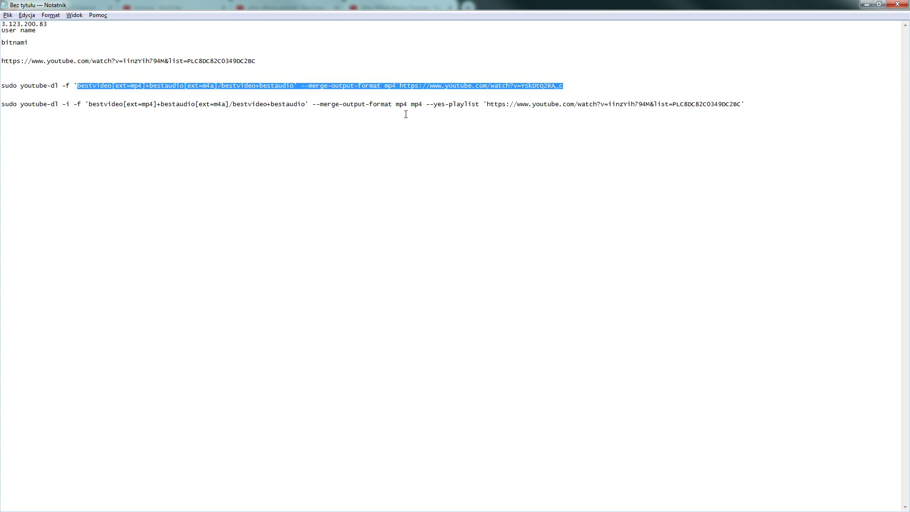
left_click(451, 104)
left_click_drag(479, 106, 432, 106)
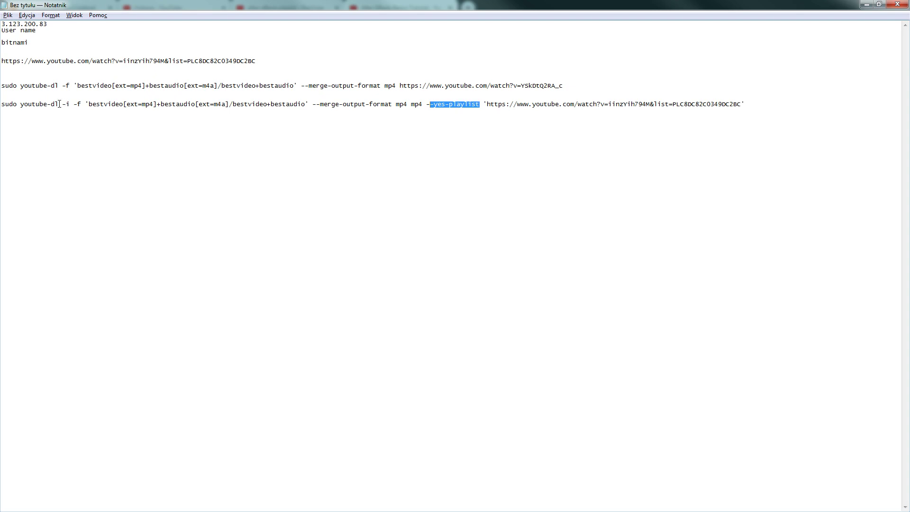
left_click_drag(62, 104, 71, 105)
Step: Copy the entire sudo youtube-dl playlist command
left_click_drag(745, 104, 1, 105)
right_click(22, 106)
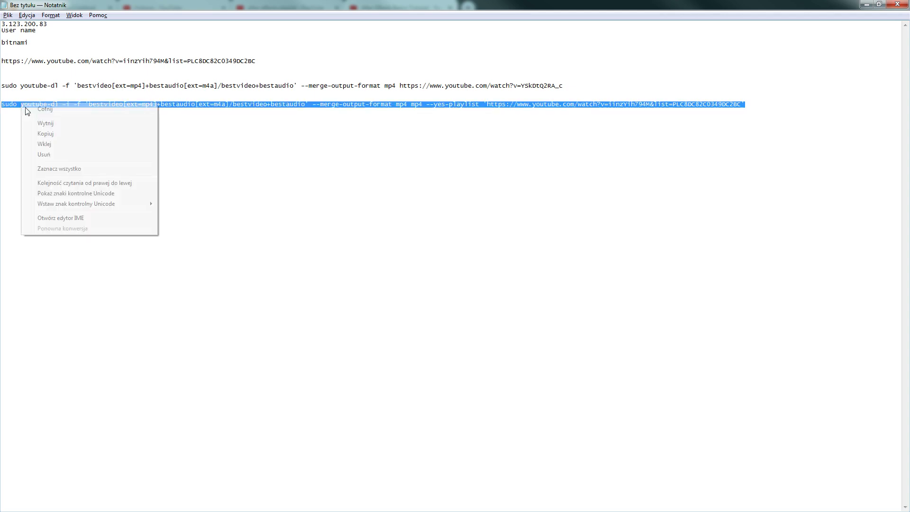
left_click(60, 135)
Step: Switch to the PuTTY terminal, clear its screen, and run the copied playlist download command in the youtube folder
key("alt+Tab")
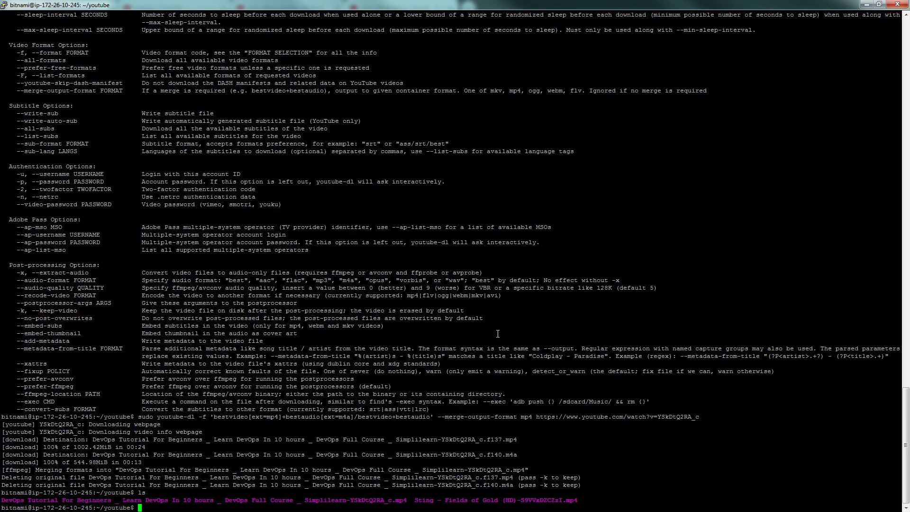
type("clear")
key("Return")
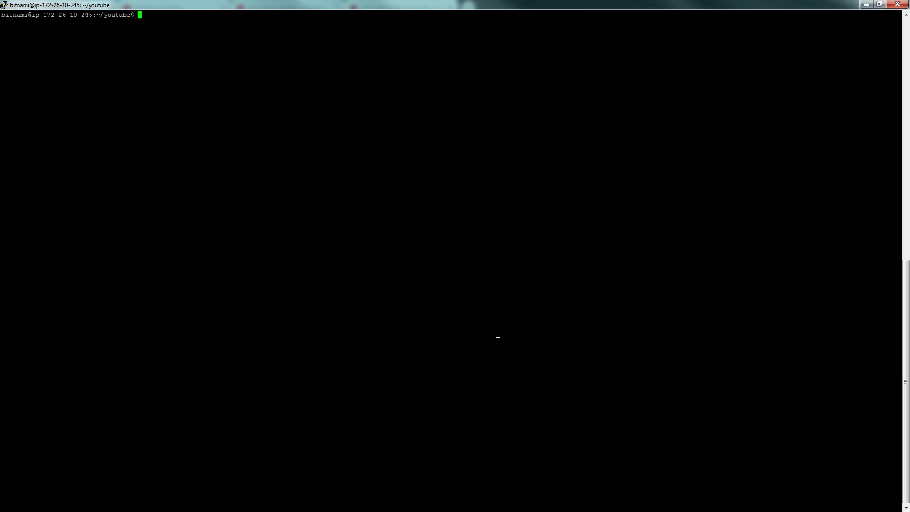
right_click(492, 268)
key("Return")
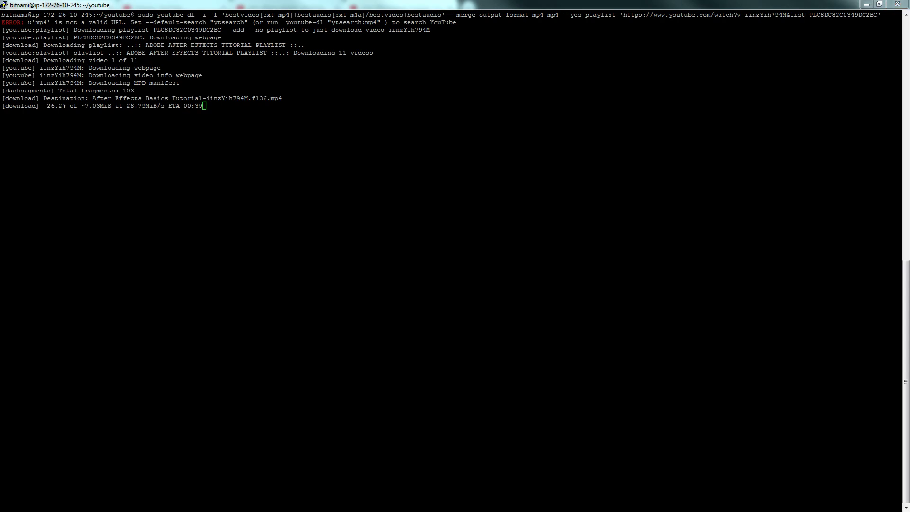
Step: Switch to Chrome and look through the Adobe After Effects tutorial playlist down to its last video
key("alt+Tab")
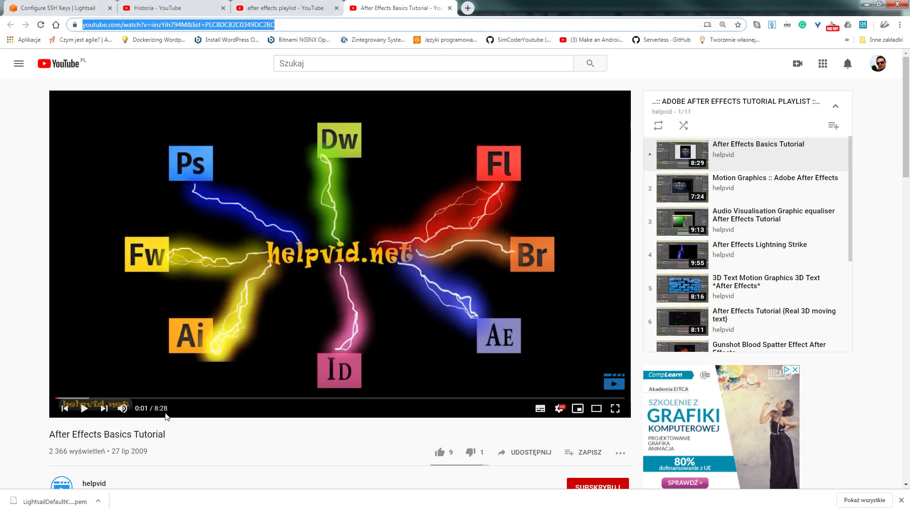
scroll(722, 195, "down", 1)
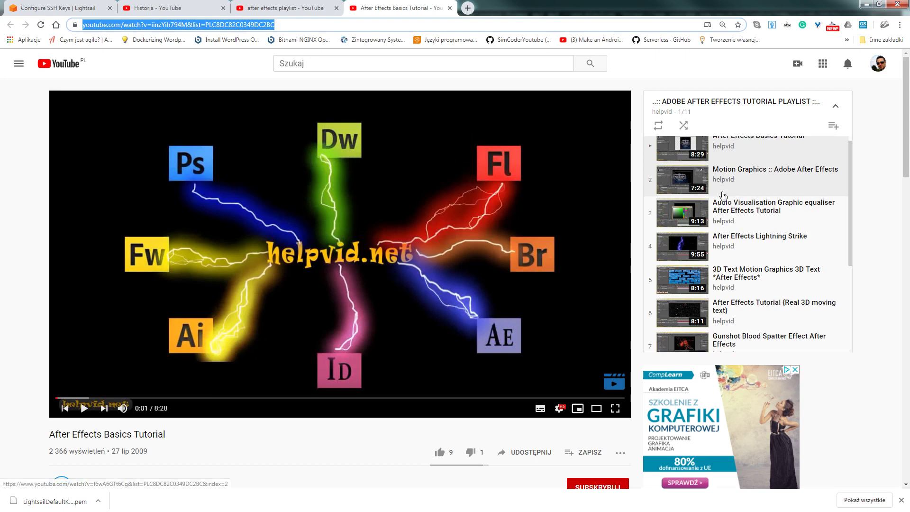
scroll(722, 195, "down", 3)
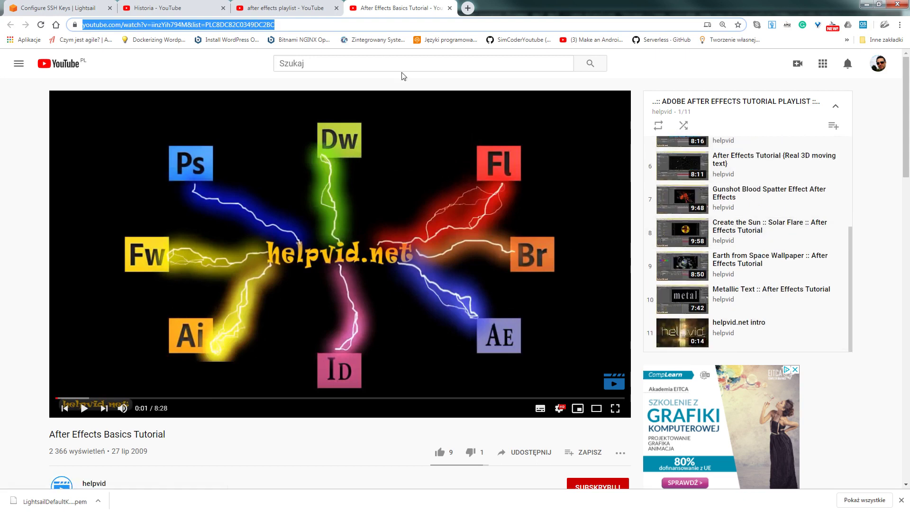
Step: Return to the PuTTY terminal and check the progress and speed of the playlist download
key("alt+Tab")
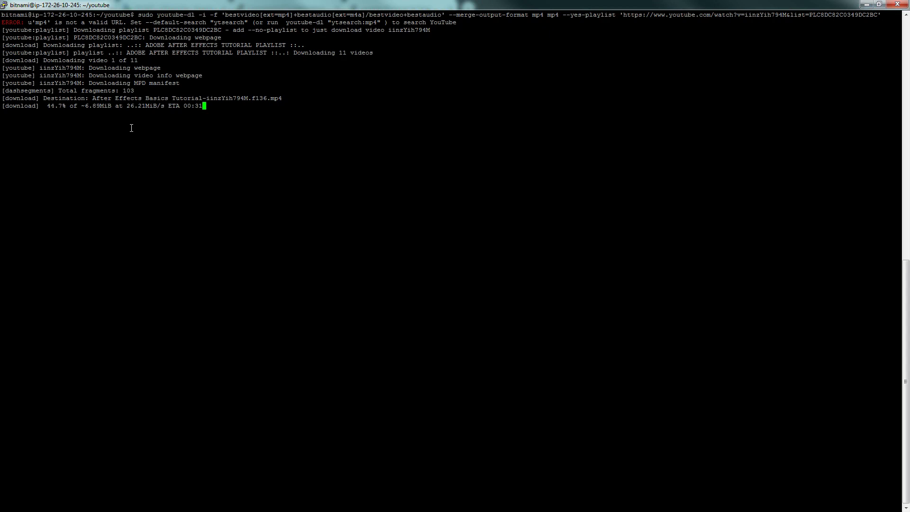
double_click(151, 107)
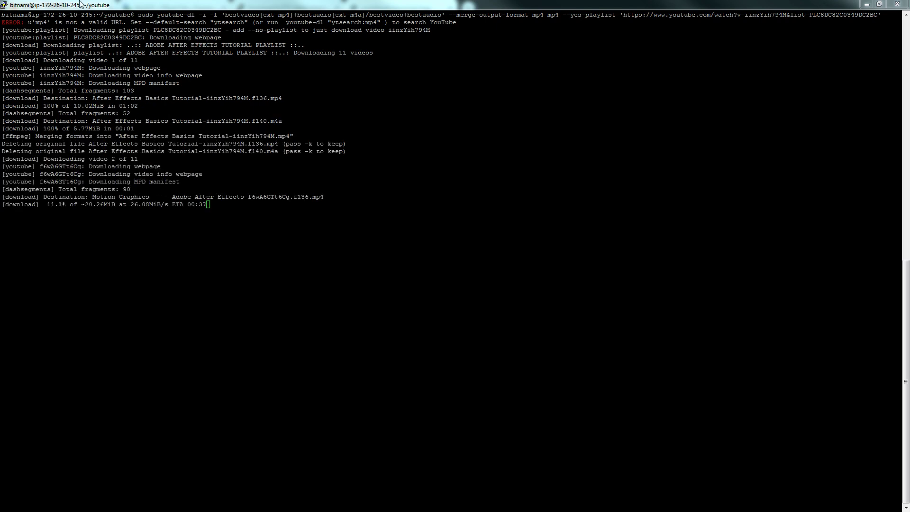
left_click(334, 144)
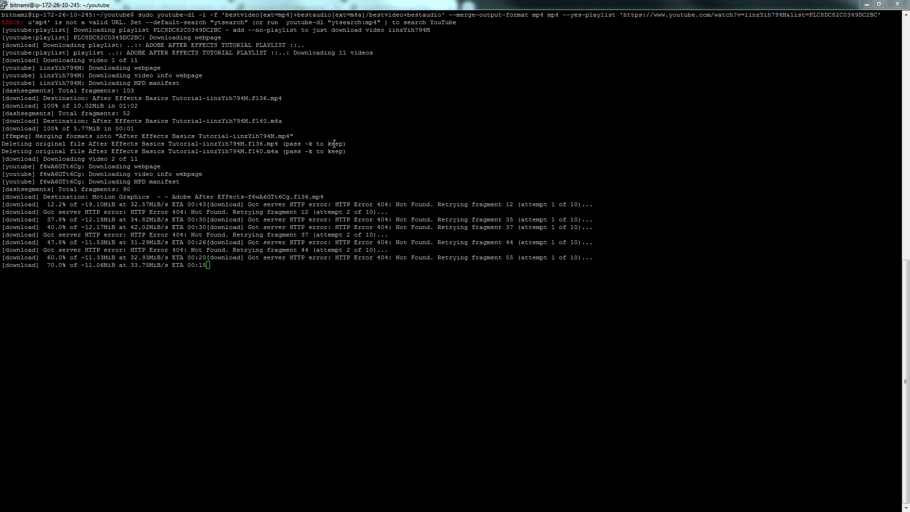
key("alt+Tab")
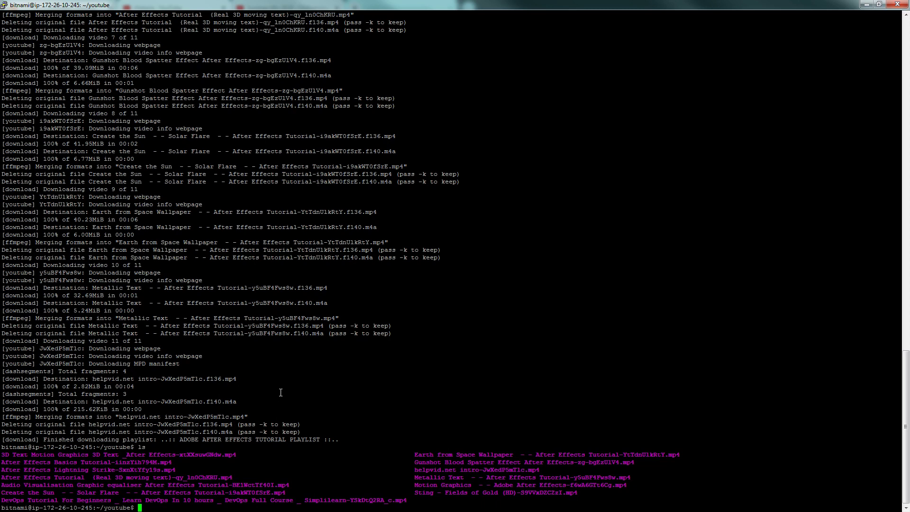
Step: Start Midnight Commander with mc and mark every video in the youtube folder except Sting - Fields of Gold
type("mc")
key("Return")
key("Down")
key("Down")
key("Up")
key("Insert")
key("Insert")
key("Insert")
key("Insert")
key("Insert")
key("Insert")
key("Insert")
key("Insert")
key("Insert")
key("Insert")
key("Insert")
key("Insert")
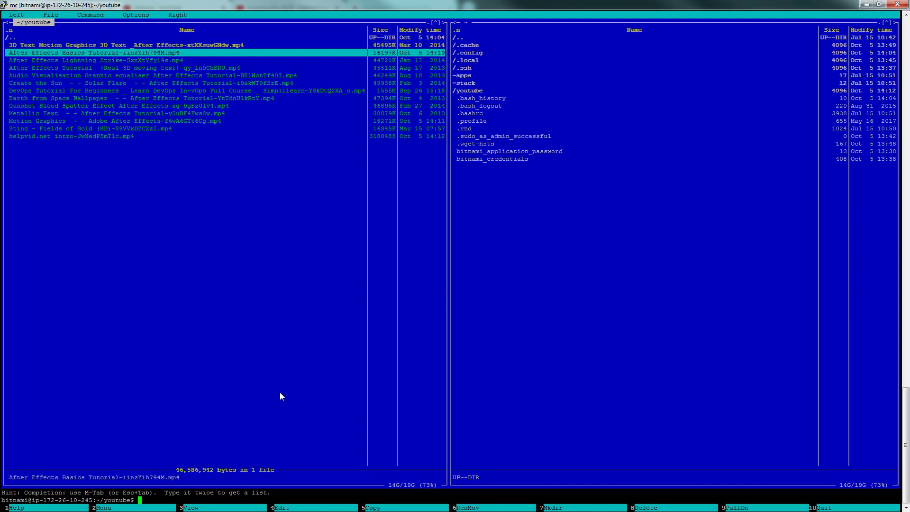
key("Insert")
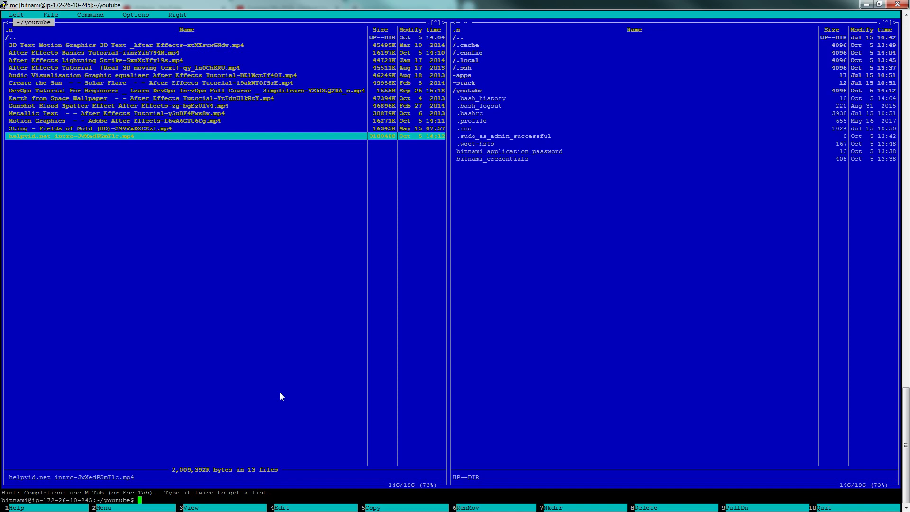
key("Up")
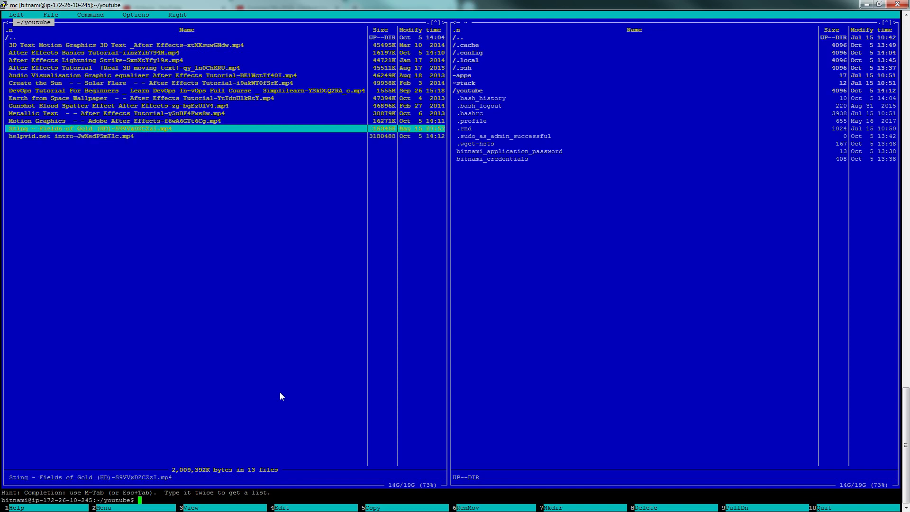
key("Insert")
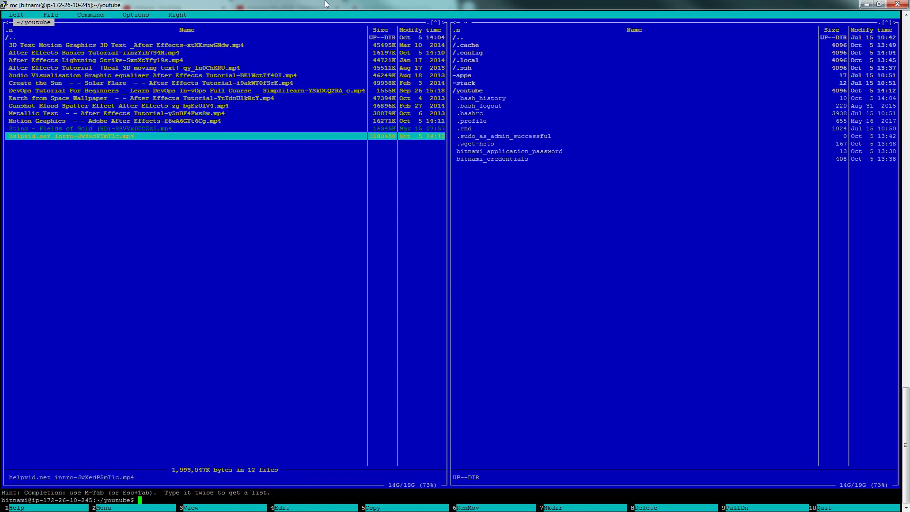
Step: Switch to WinSCP, refresh the remote youtube folder, and download the After Effects Basics Tutorial video to D:\B
key("alt+Tab")
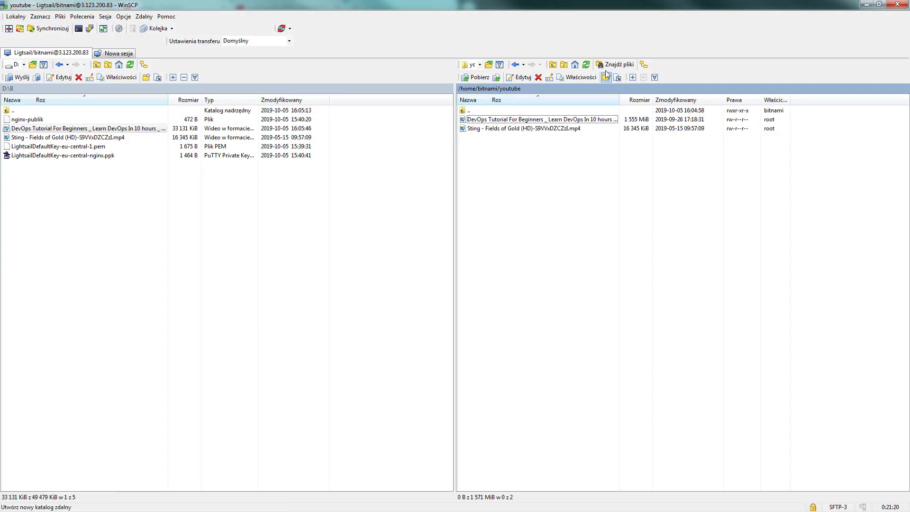
left_click(586, 64)
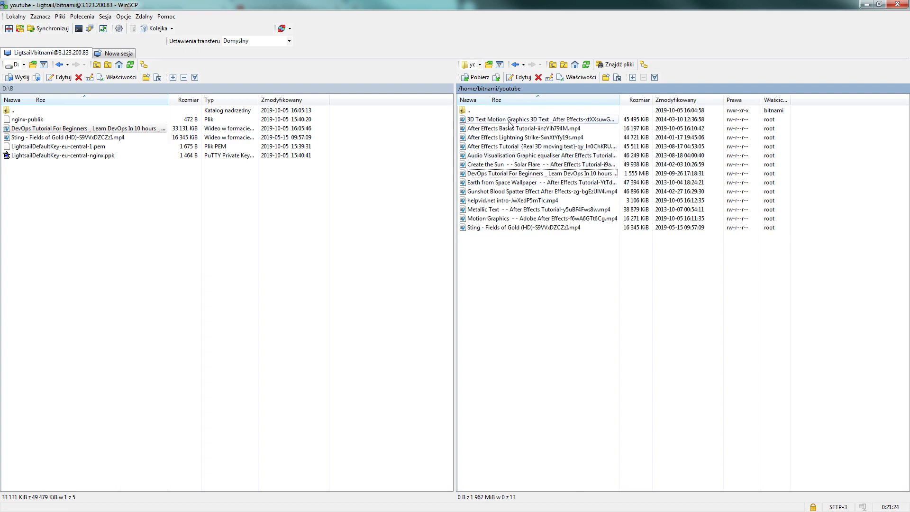
left_click(508, 130)
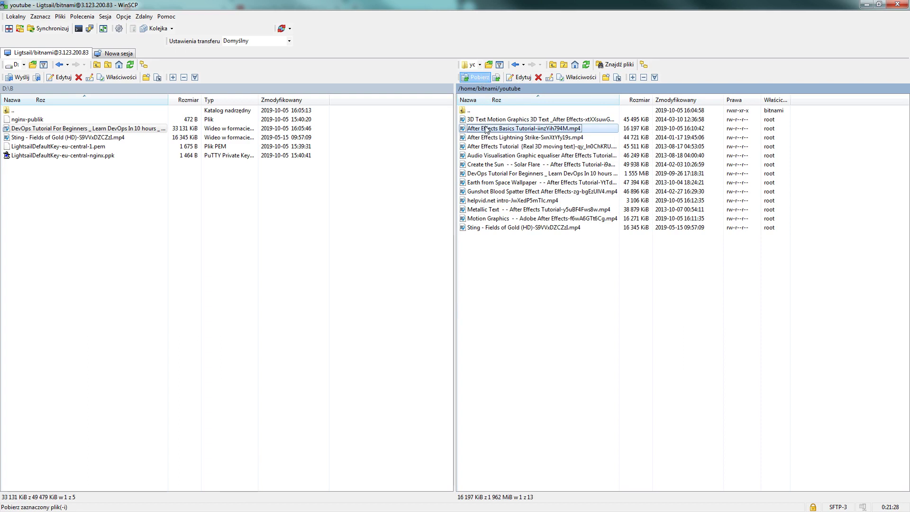
key("F5")
left_click(479, 286)
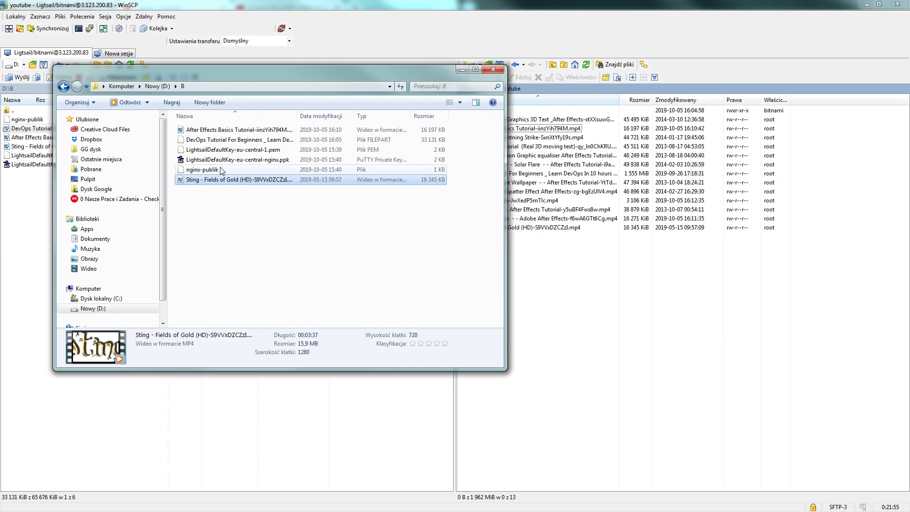
Step: Open the downloaded After Effects Basics Tutorial video from the D:\B folder with VLC media player
left_click(213, 133)
right_click(213, 134)
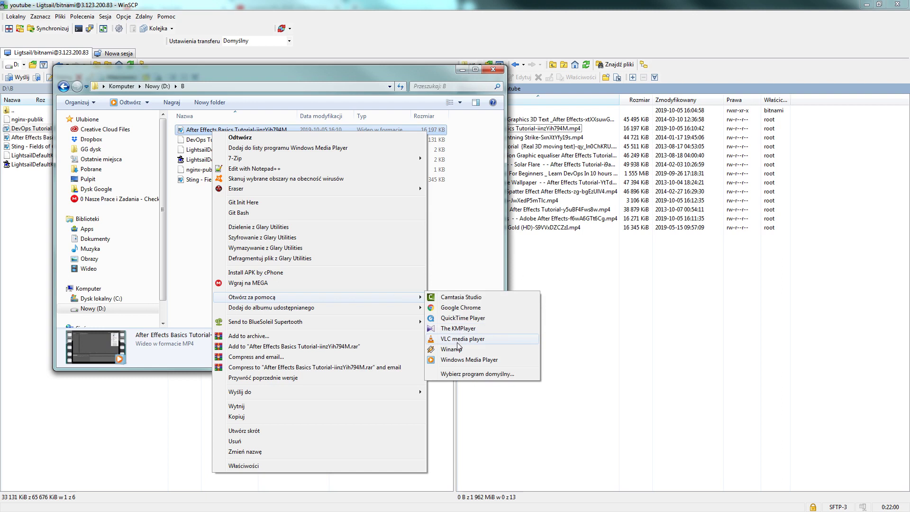
left_click(458, 339)
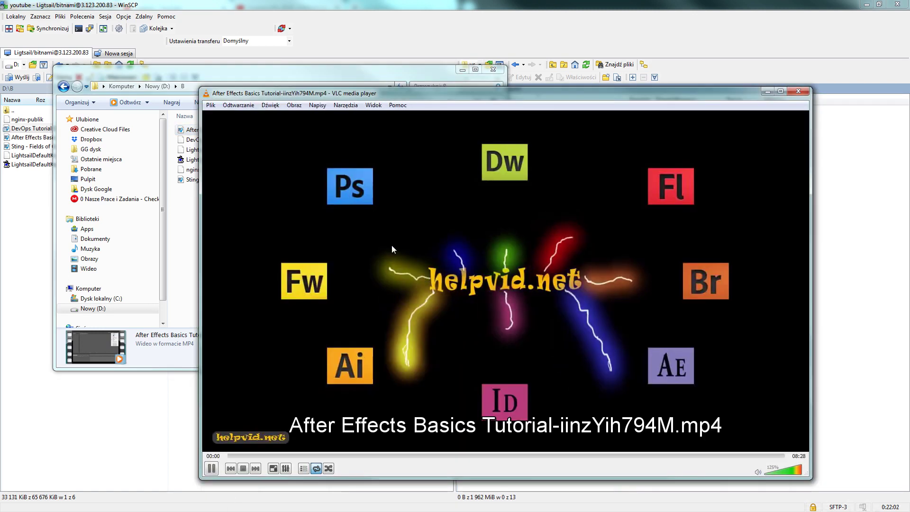
Step: Check the video's playback at several points along its timeline, close VLC, and return to WinSCP
left_click(337, 456)
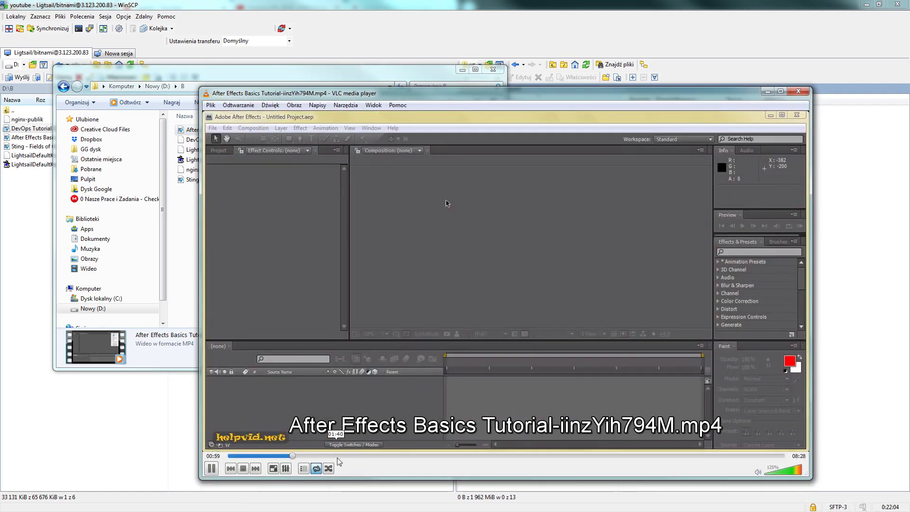
left_click(391, 456)
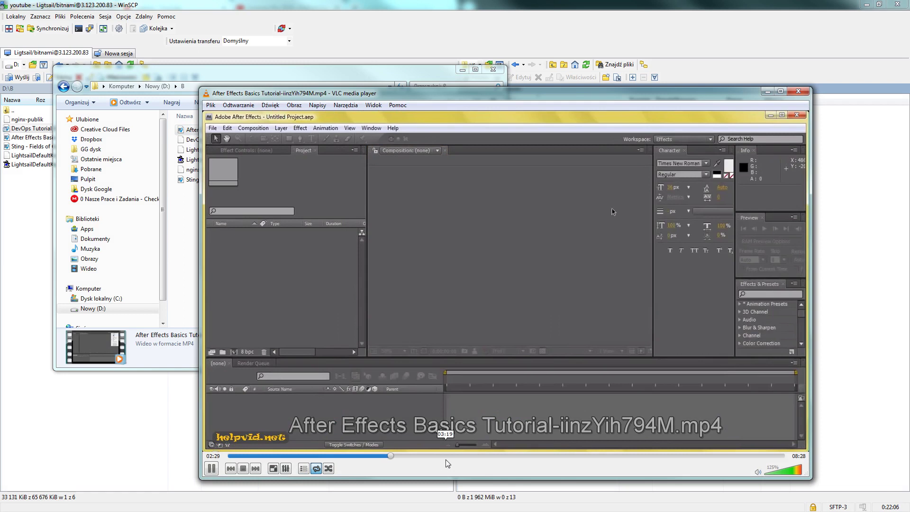
left_click(465, 455)
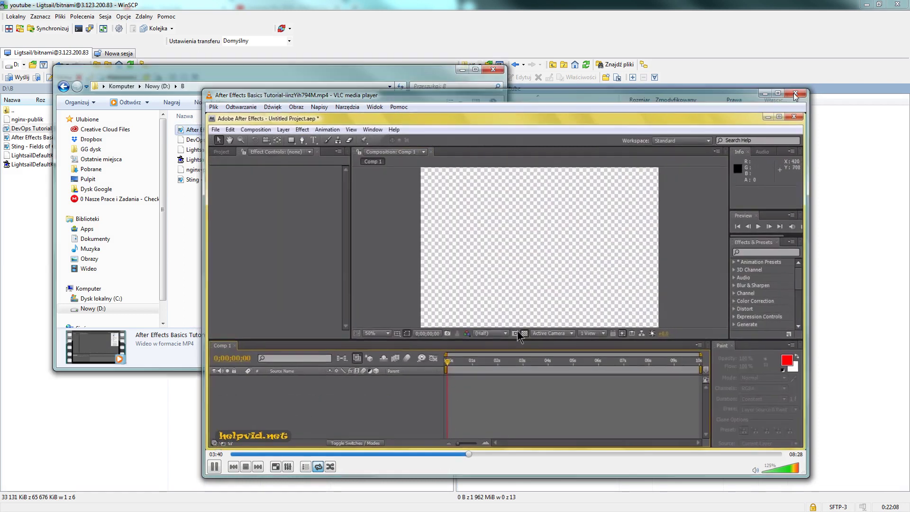
left_click(797, 90)
key("alt+Tab")
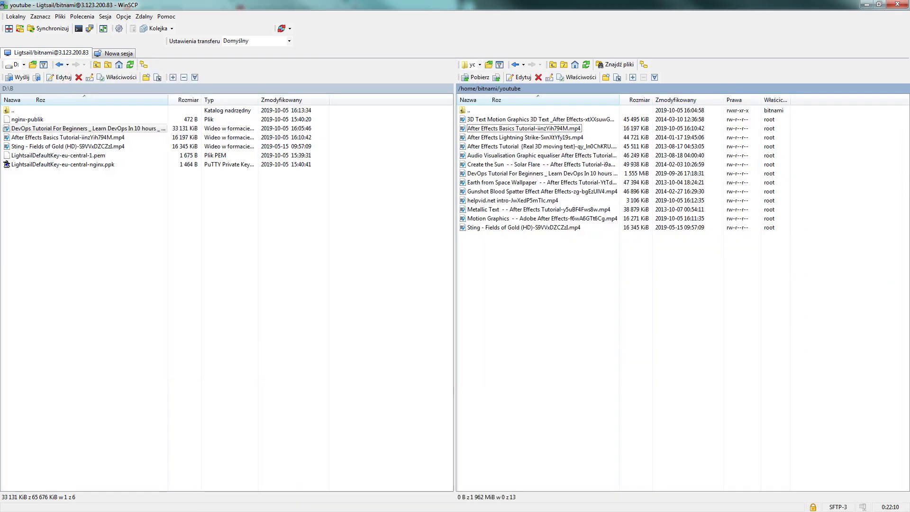